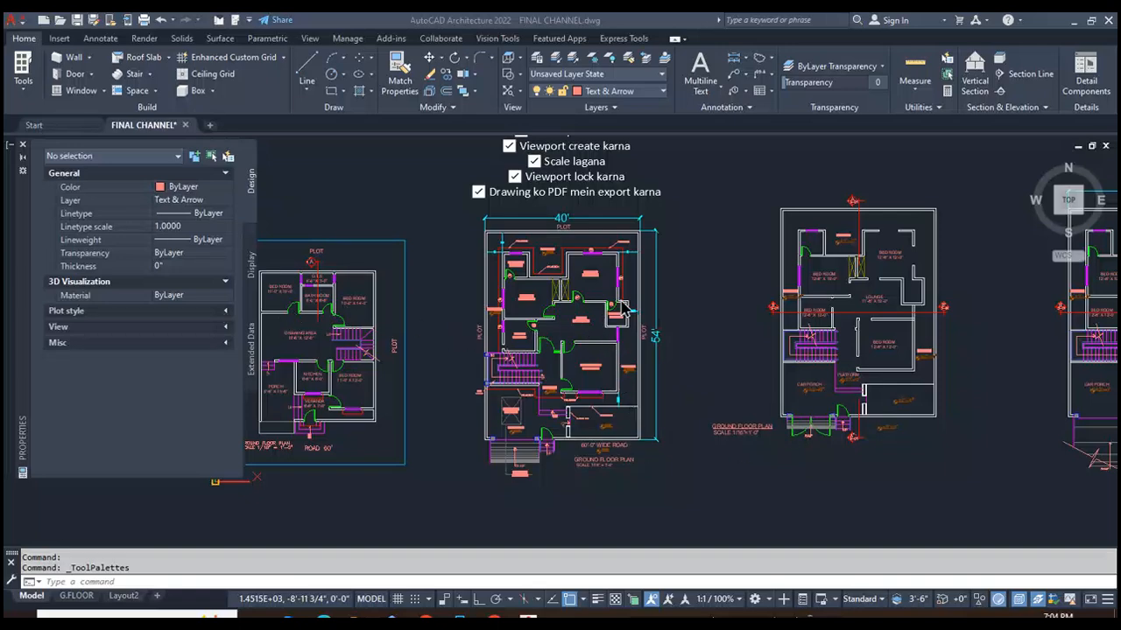
pyautogui.scroll(4, 611, 274)
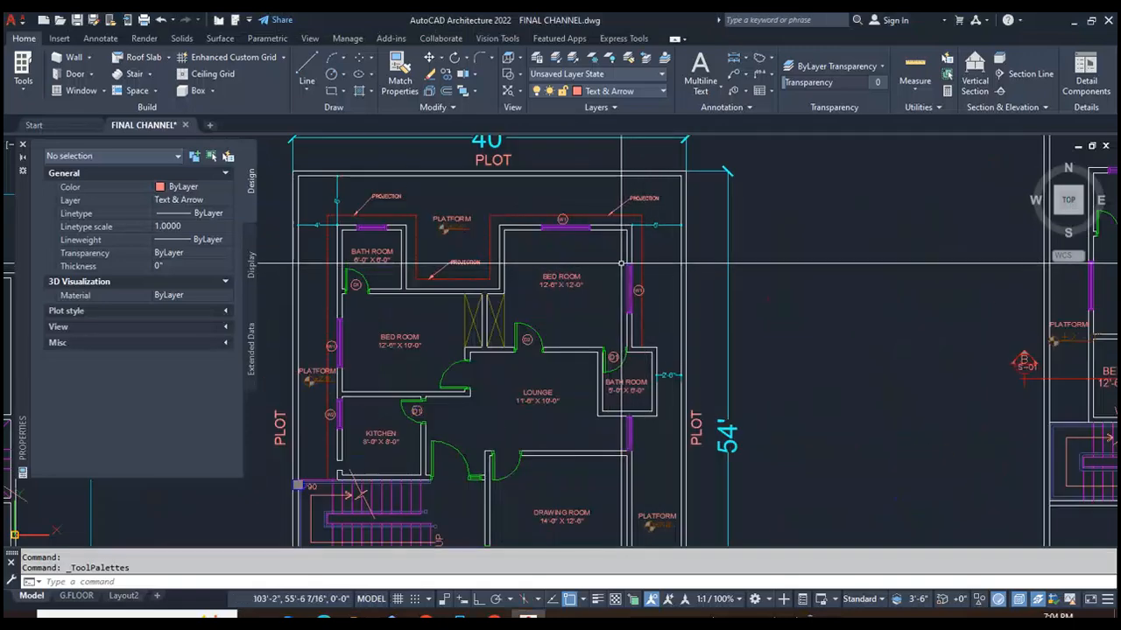
pyautogui.scroll(-3, 578, 276)
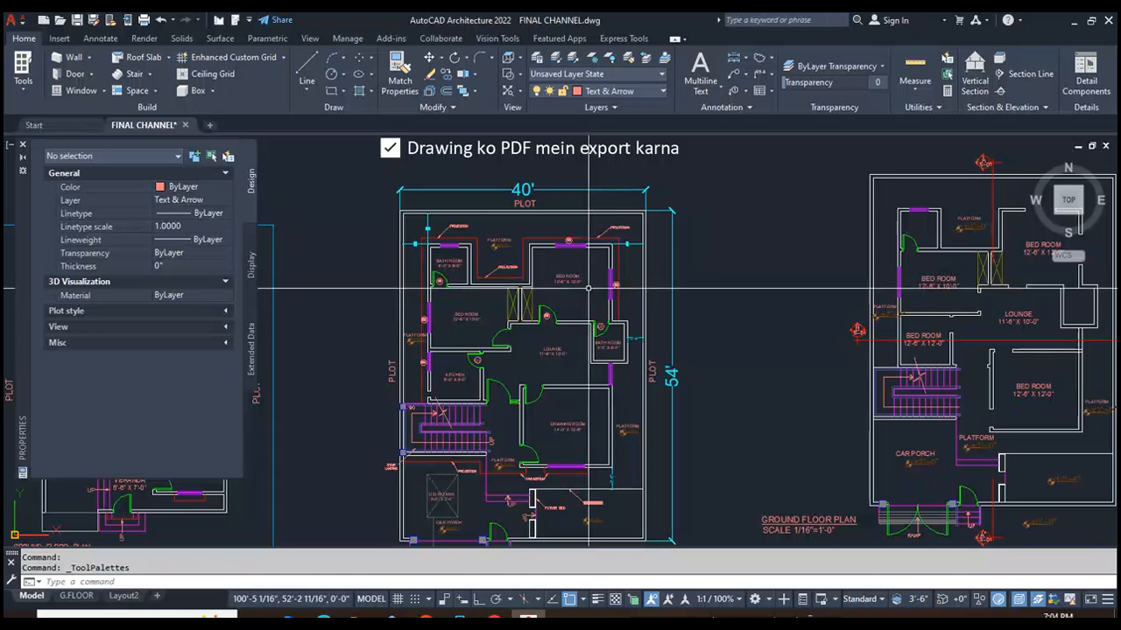
pyautogui.scroll(5, 549, 261)
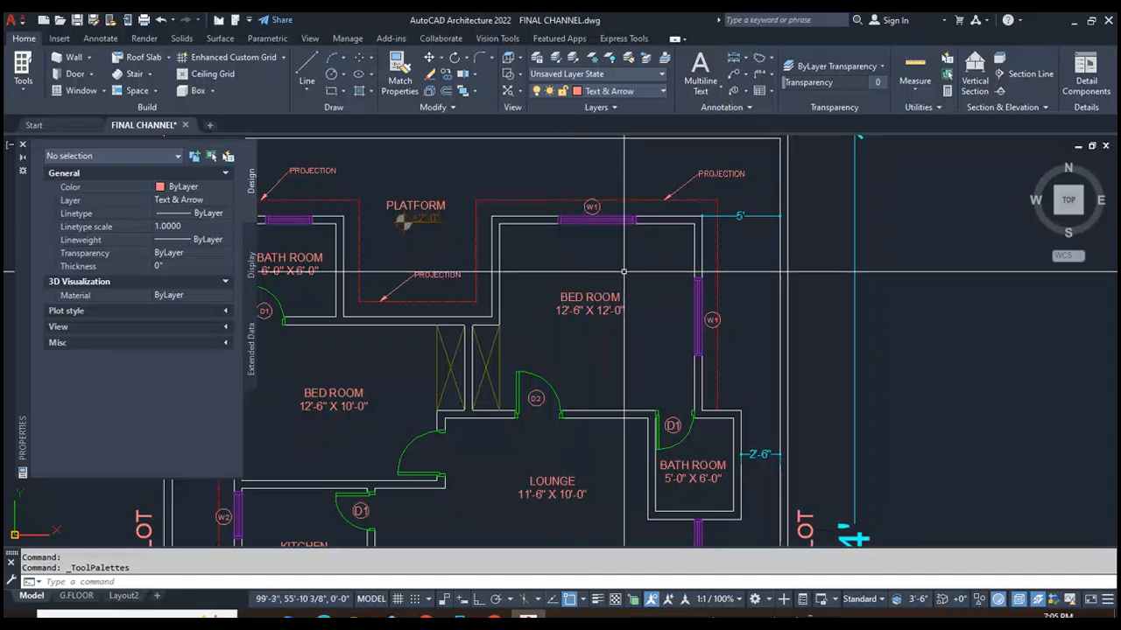
pyautogui.scroll(2, 623, 273)
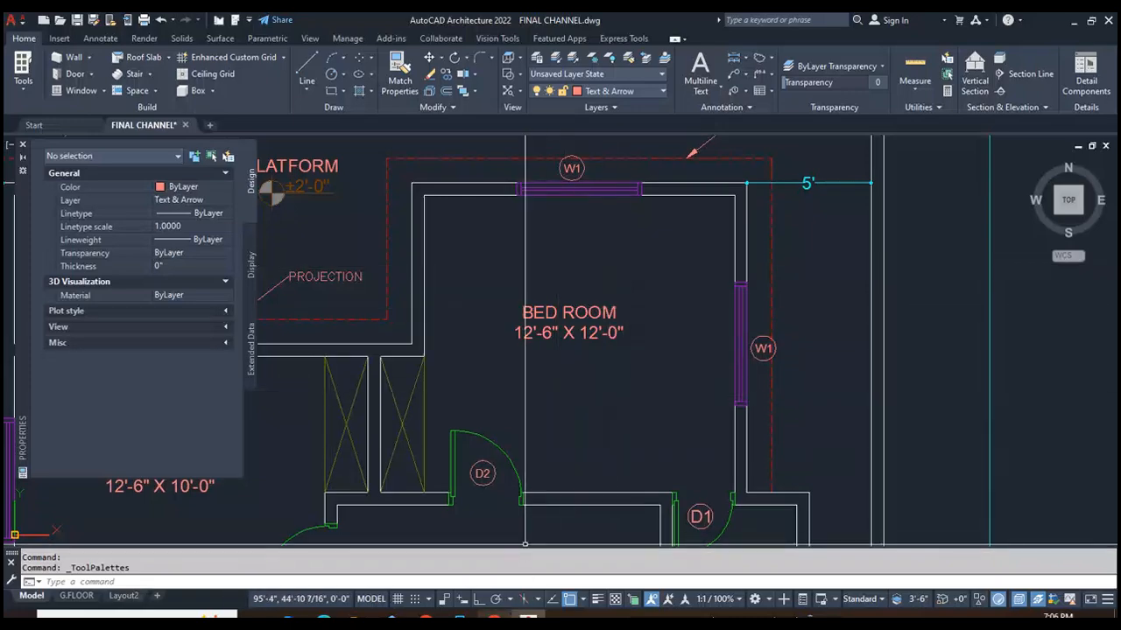
# Switch to Chrome and search Google for "365 measured survey"
pyautogui.click(496, 617)
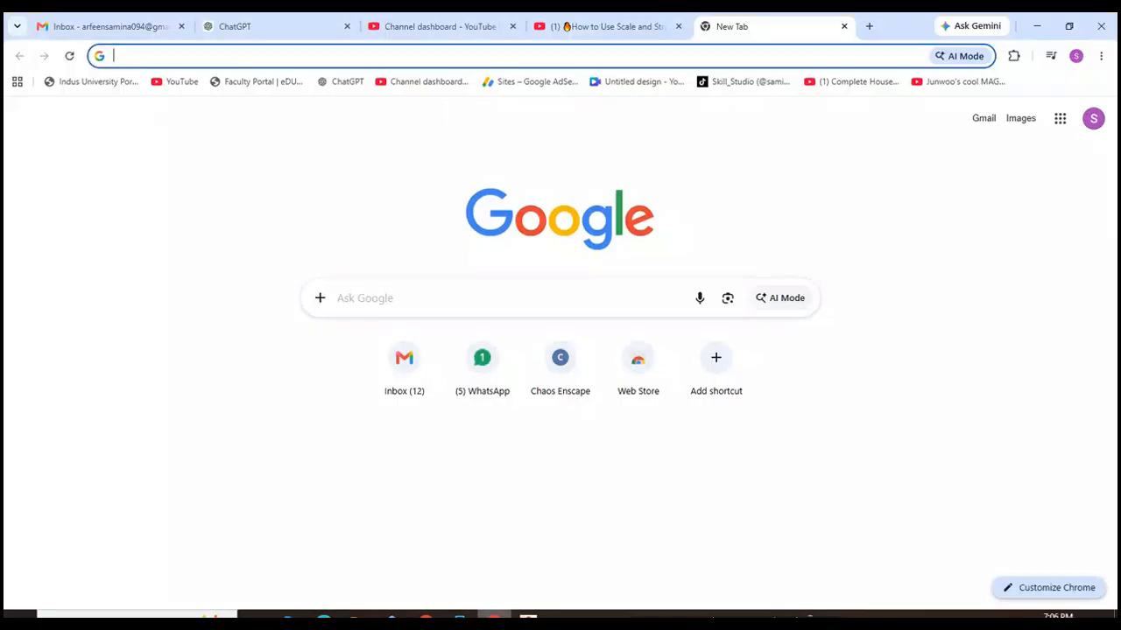
pyautogui.click(372, 299)
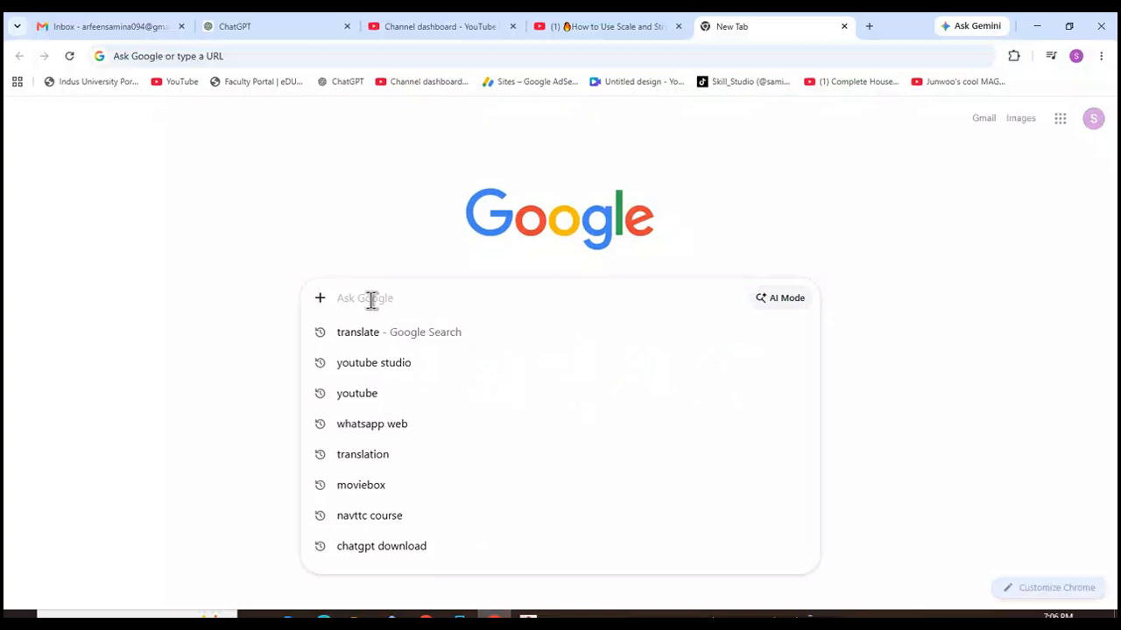
pyautogui.write('365')
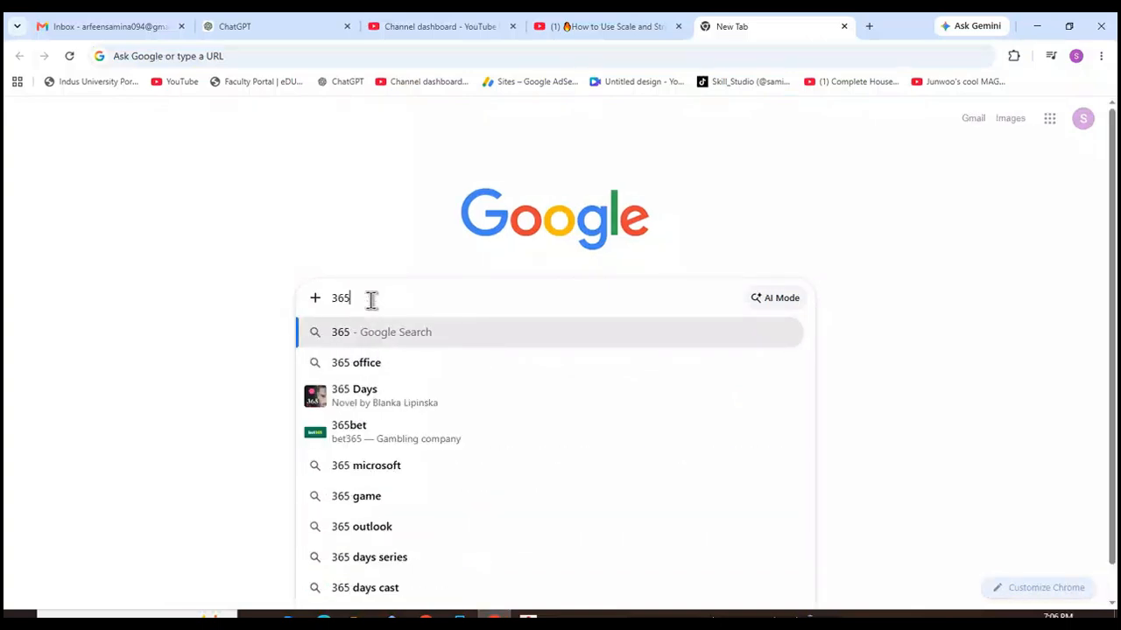
pyautogui.write(' m')
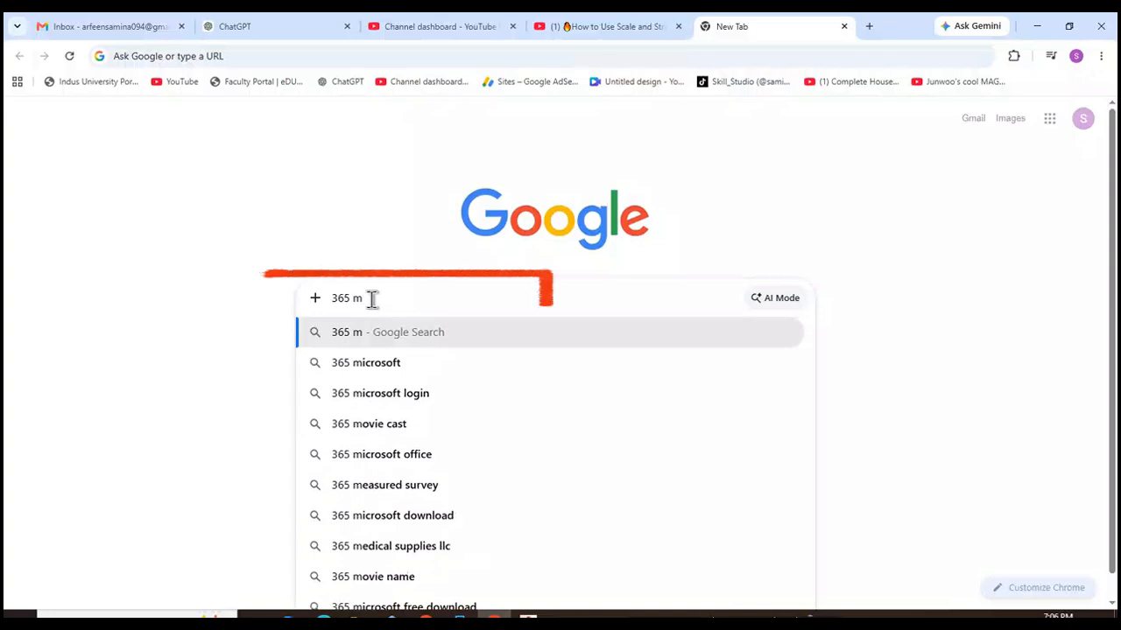
pyautogui.click(365, 492)
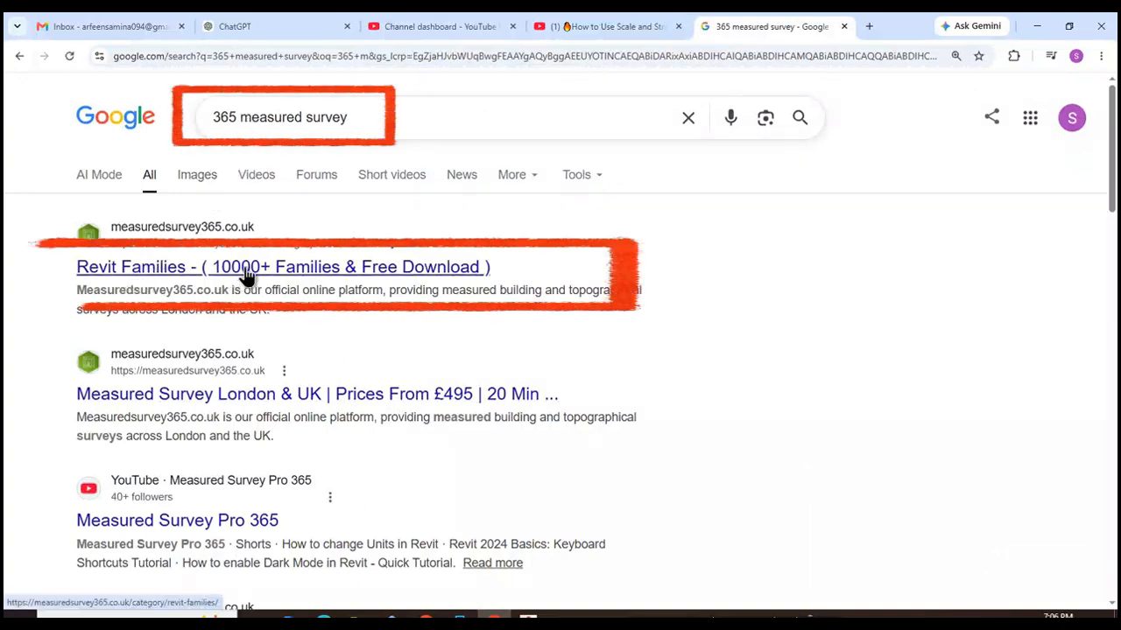
# Open the Revit Families result from measuredsurvey365.co.uk and go on to the site's AutoCAD blocks page
pyautogui.click(246, 276)
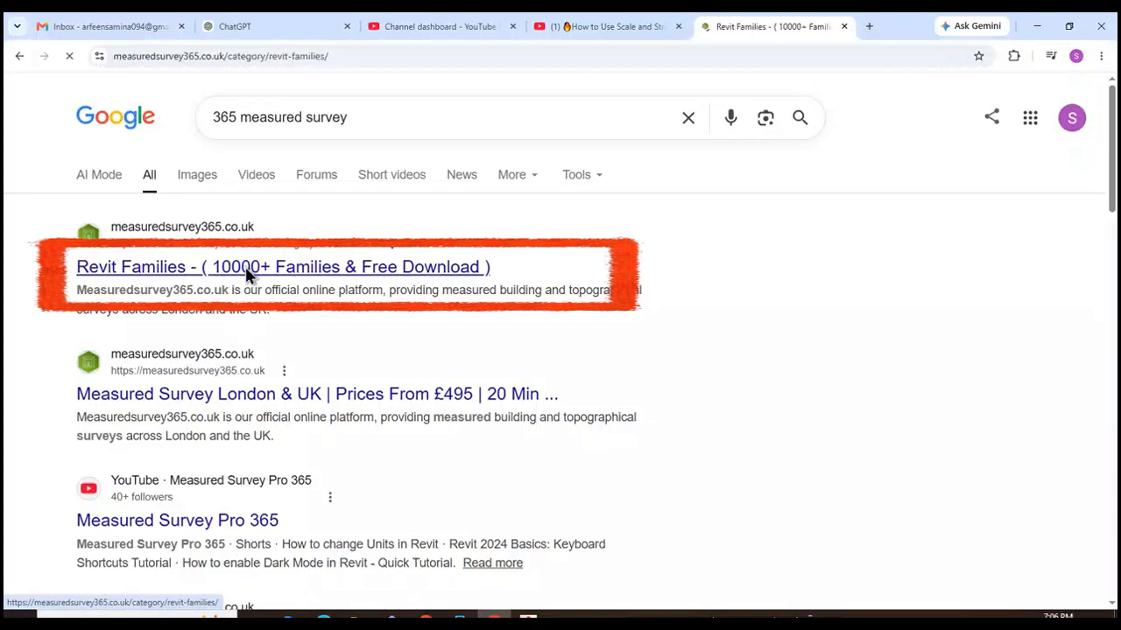
pyautogui.scroll(-5, 862, 359)
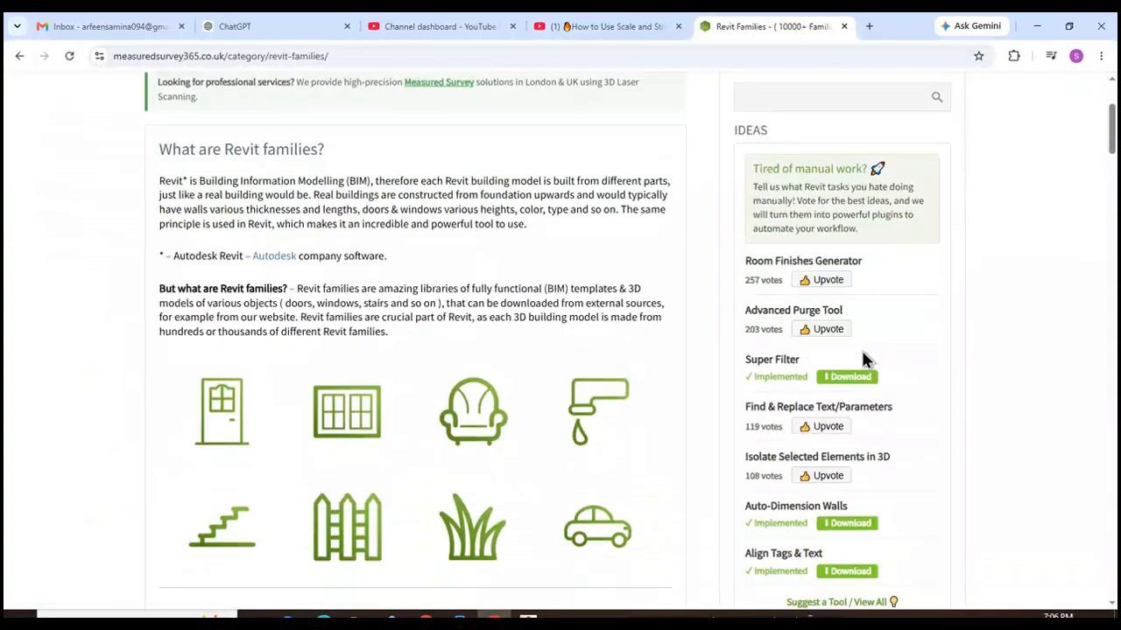
pyautogui.scroll(-2, 862, 359)
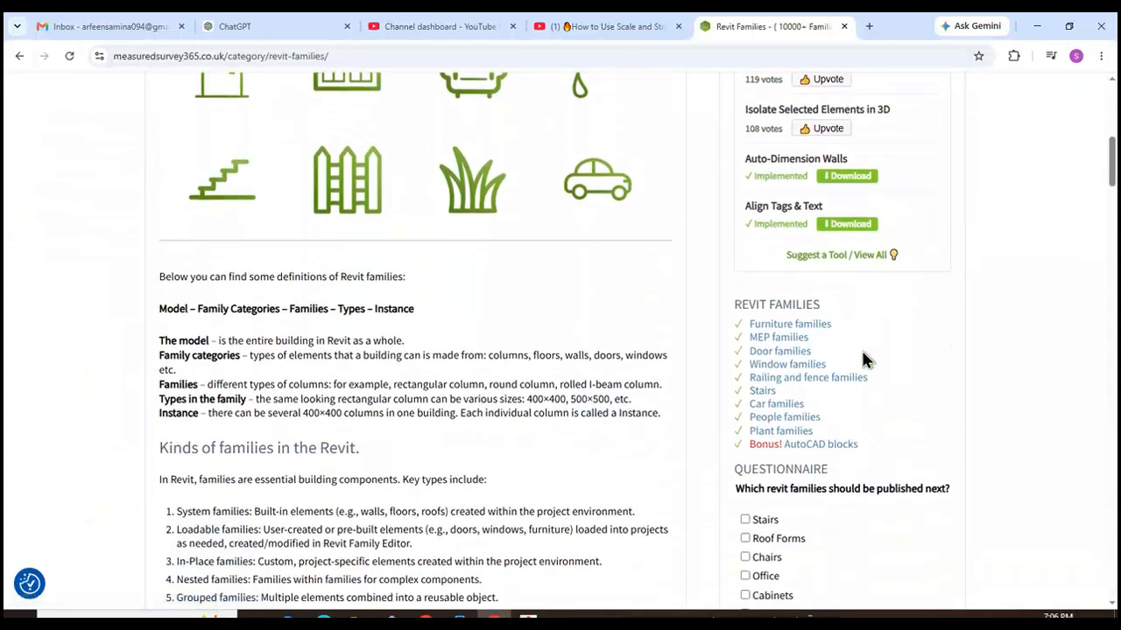
pyautogui.scroll(-6, 862, 359)
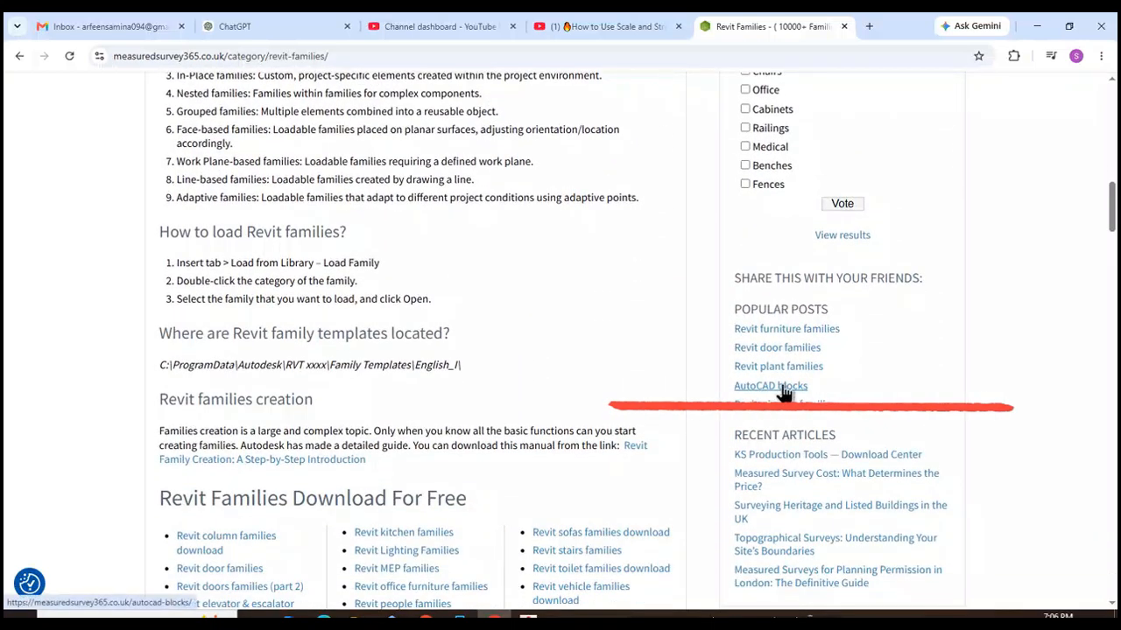
pyautogui.click(778, 390)
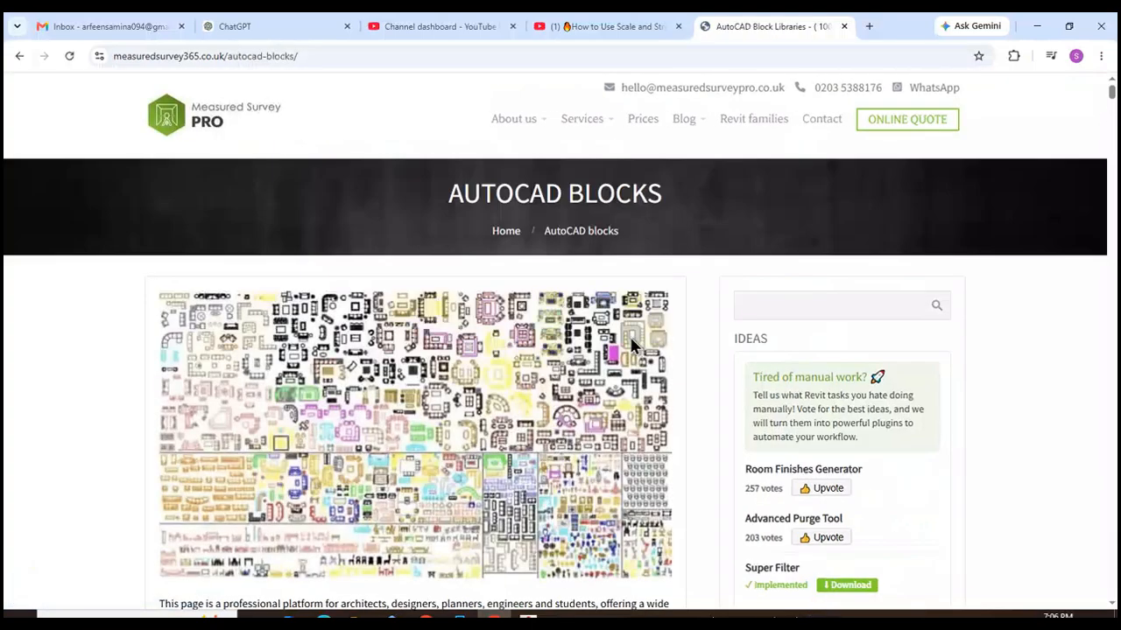
# Look through the kitchen, plumbing and furniture block libraries offered on the AutoCAD blocks page
pyautogui.scroll(-2, 633, 345)
pyautogui.scroll(-4, 631, 344)
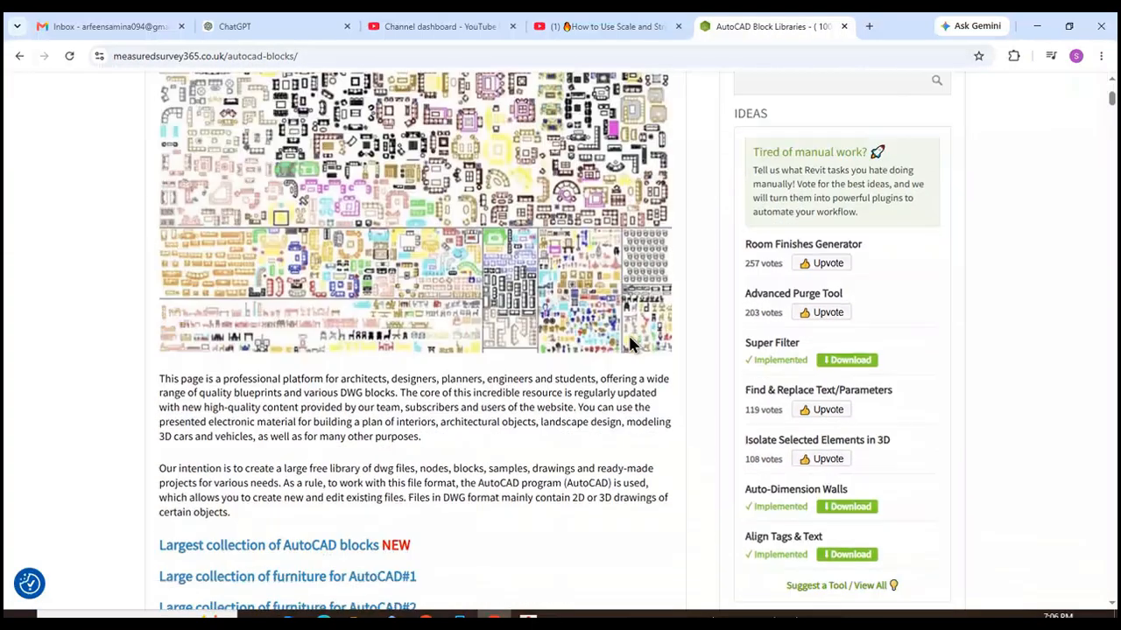
pyautogui.scroll(-2, 630, 344)
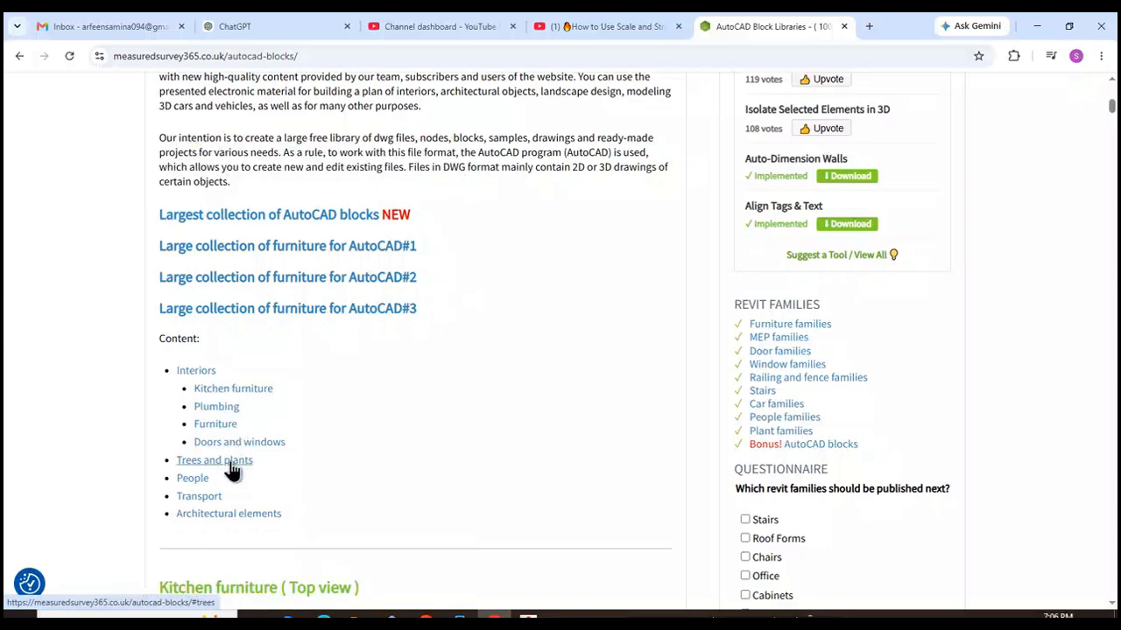
pyautogui.scroll(-3, 543, 380)
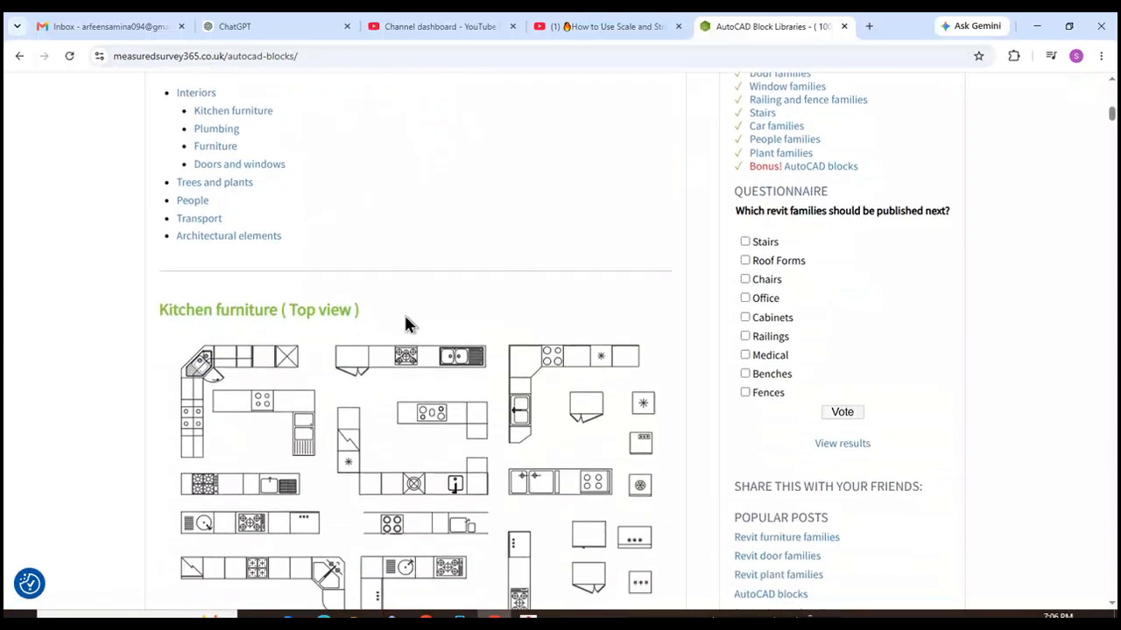
pyautogui.scroll(-3, 435, 331)
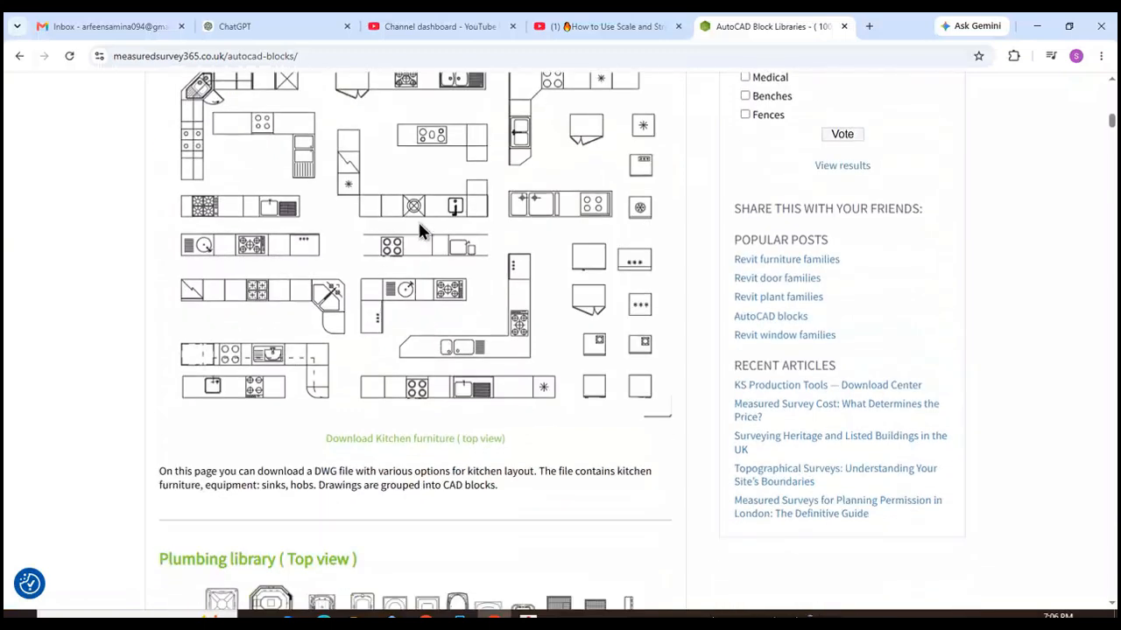
pyautogui.scroll(2, 431, 276)
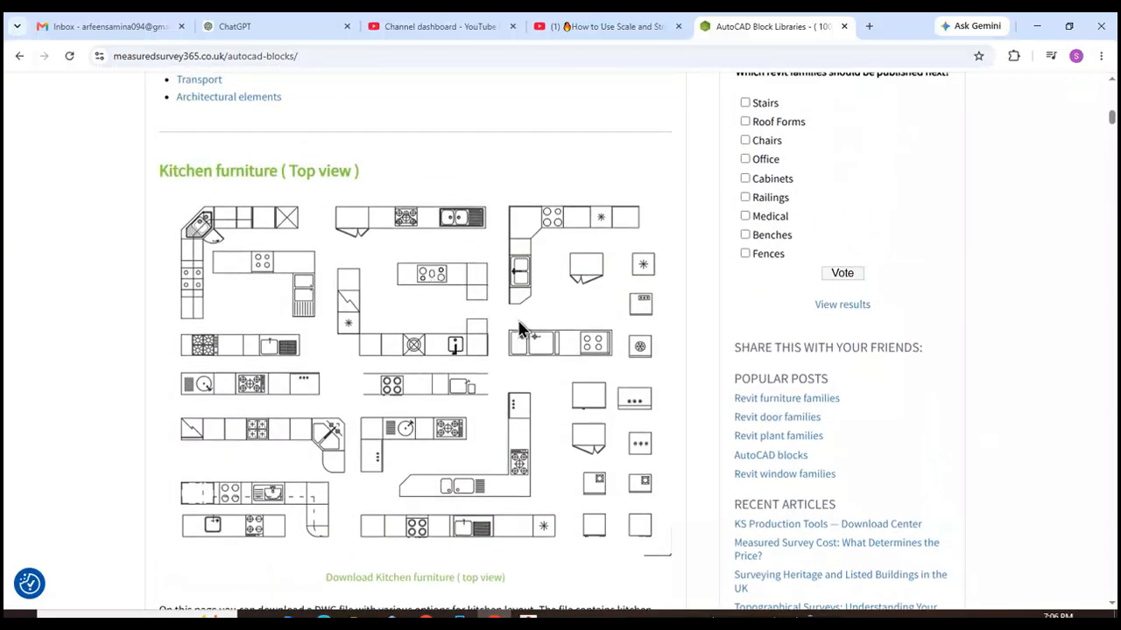
pyautogui.scroll(-4, 519, 329)
pyautogui.scroll(-2, 519, 328)
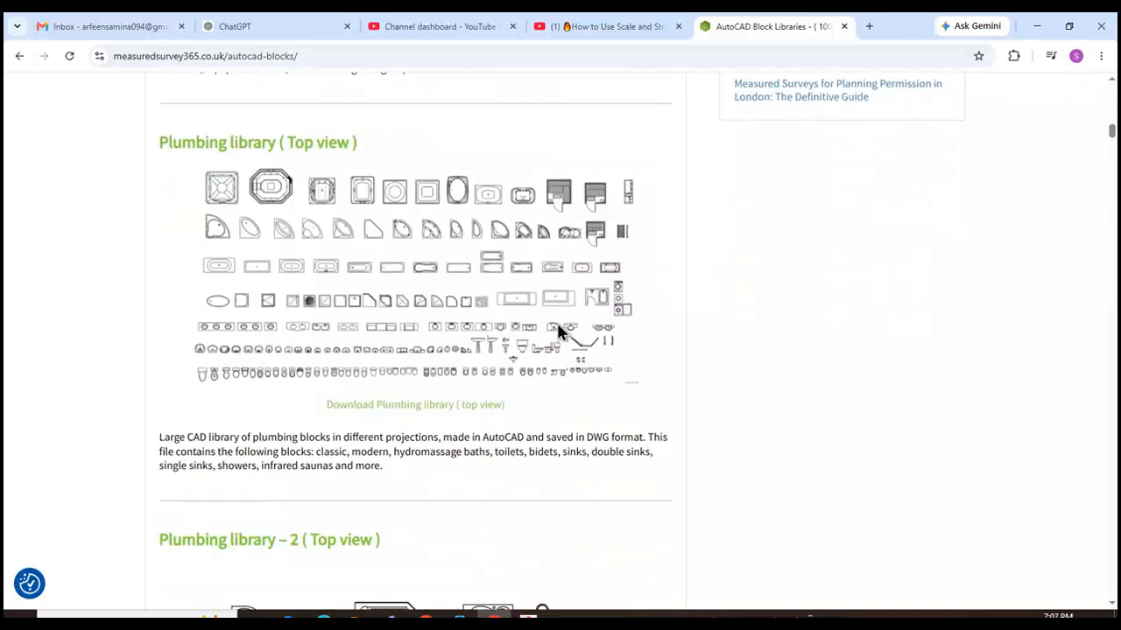
pyautogui.scroll(-5, 558, 331)
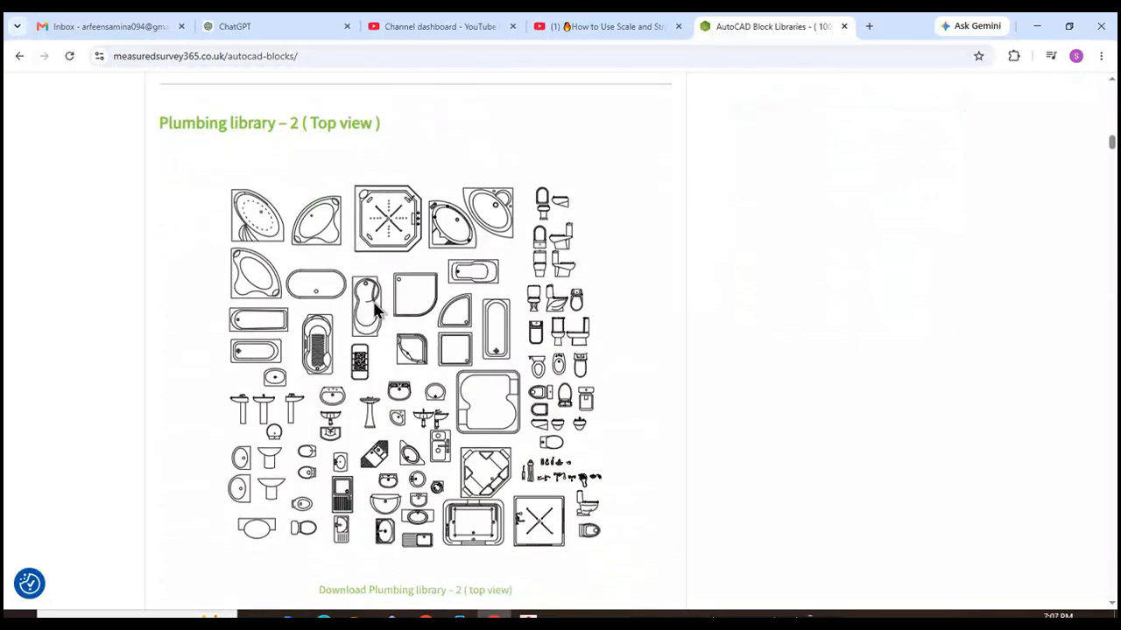
pyautogui.scroll(-6, 491, 355)
pyautogui.scroll(-9, 496, 345)
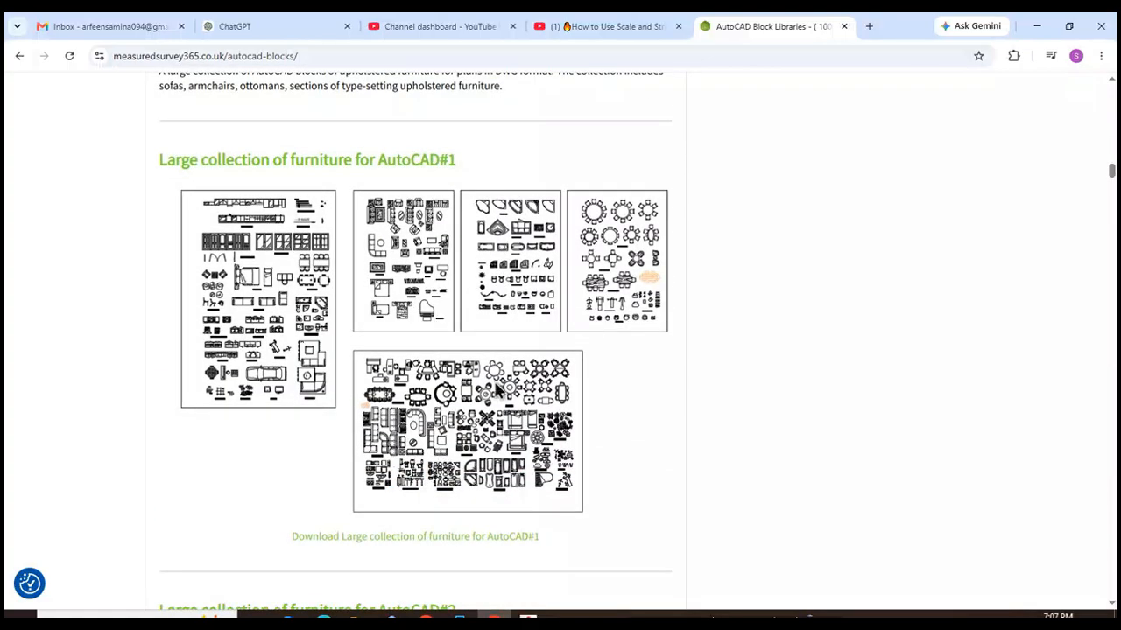
# Download the file for "Large collection of furniture for AutoCAD#1"
pyautogui.scroll(-2, 503, 359)
pyautogui.scroll(1, 368, 237)
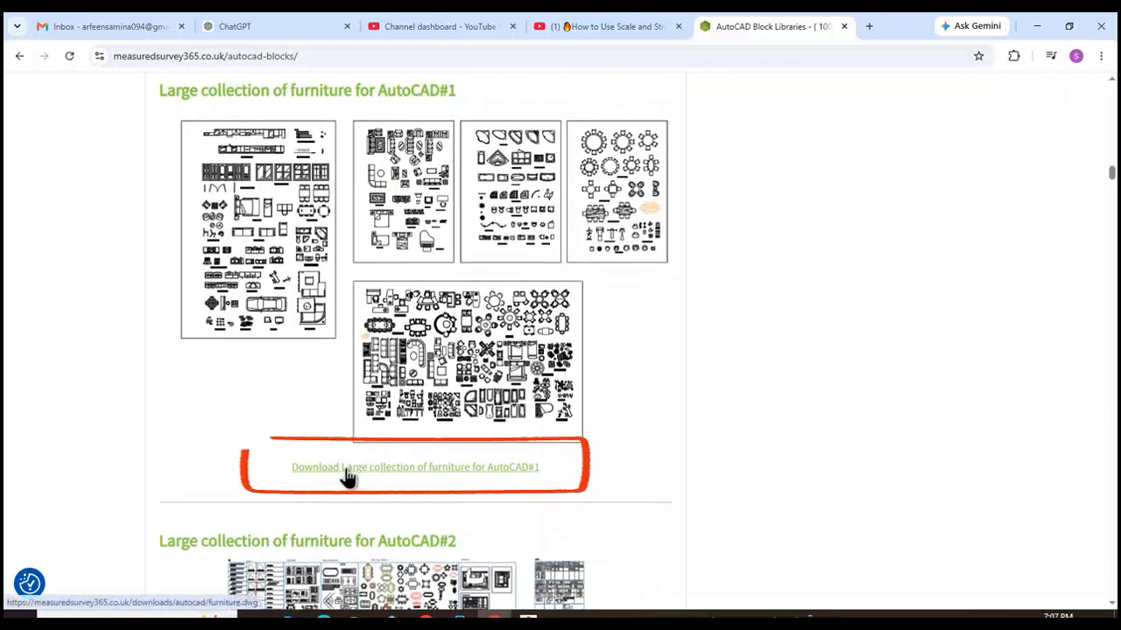
pyautogui.click(386, 468)
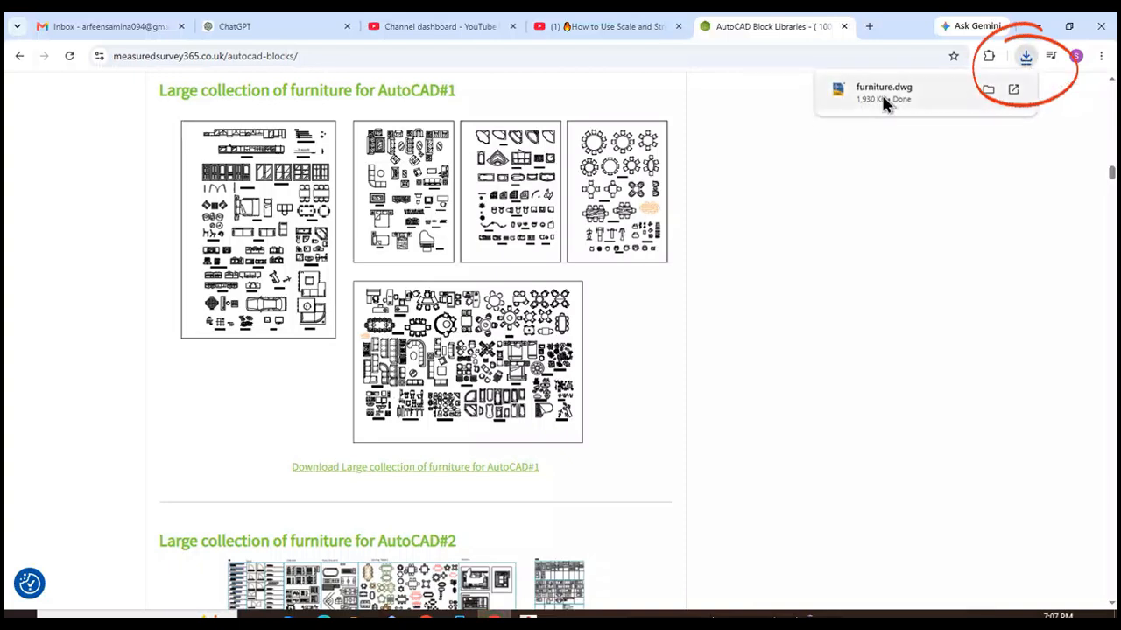
# Open the downloaded furniture.dwg in AutoCAD, continuing despite its foreign DWG origin and dismissing the earlier-version notice
pyautogui.click(882, 94)
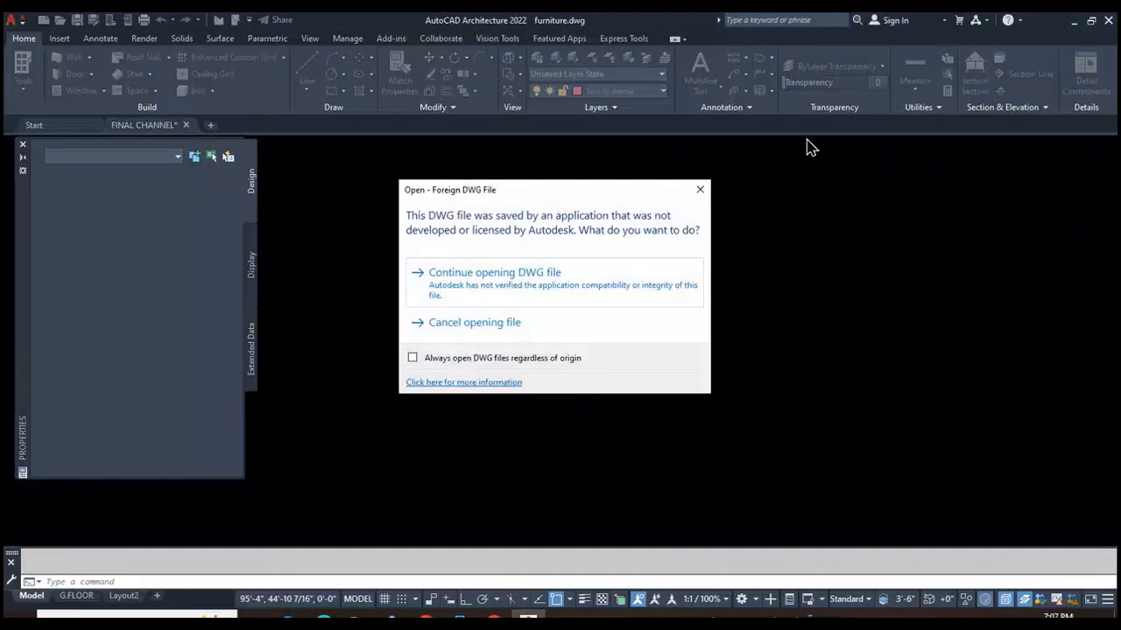
pyautogui.click(541, 289)
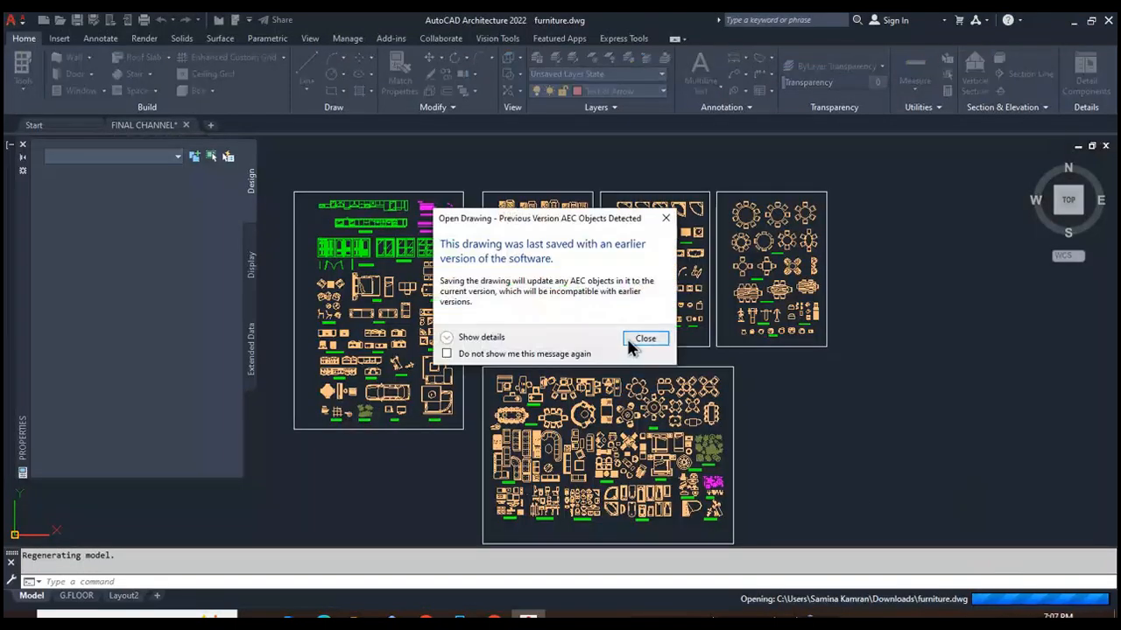
pyautogui.click(631, 341)
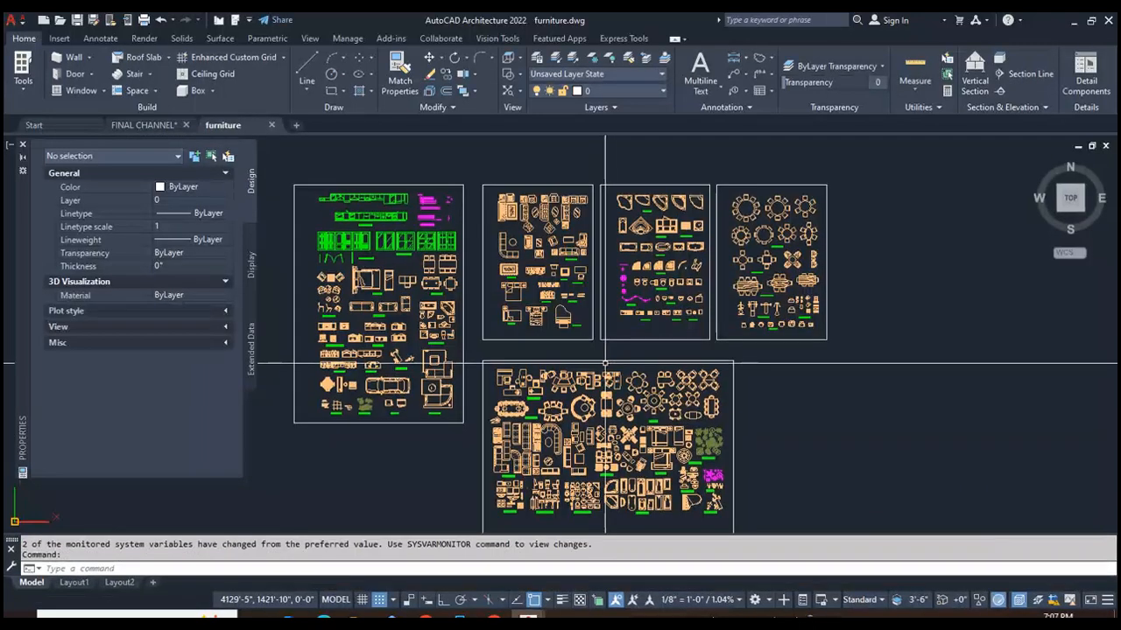
# Examine the bed, sofa, dining table, bathroom and other furniture blocks across the sheets of the furniture drawing
pyautogui.scroll(10, 373, 289)
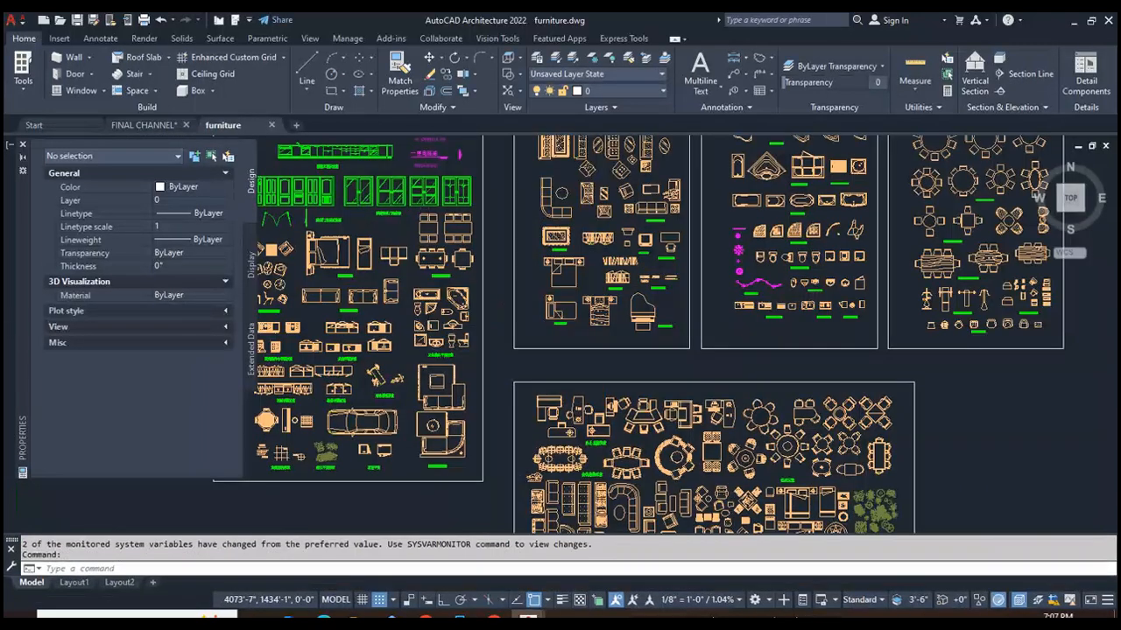
pyautogui.scroll(-6, 373, 289)
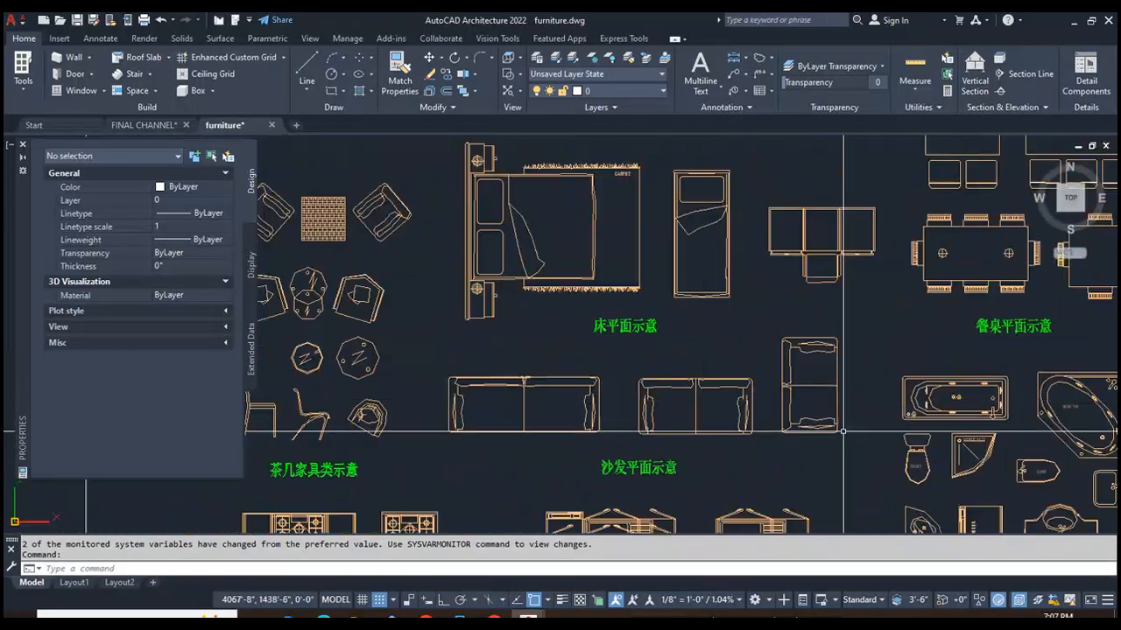
pyautogui.scroll(5, 582, 277)
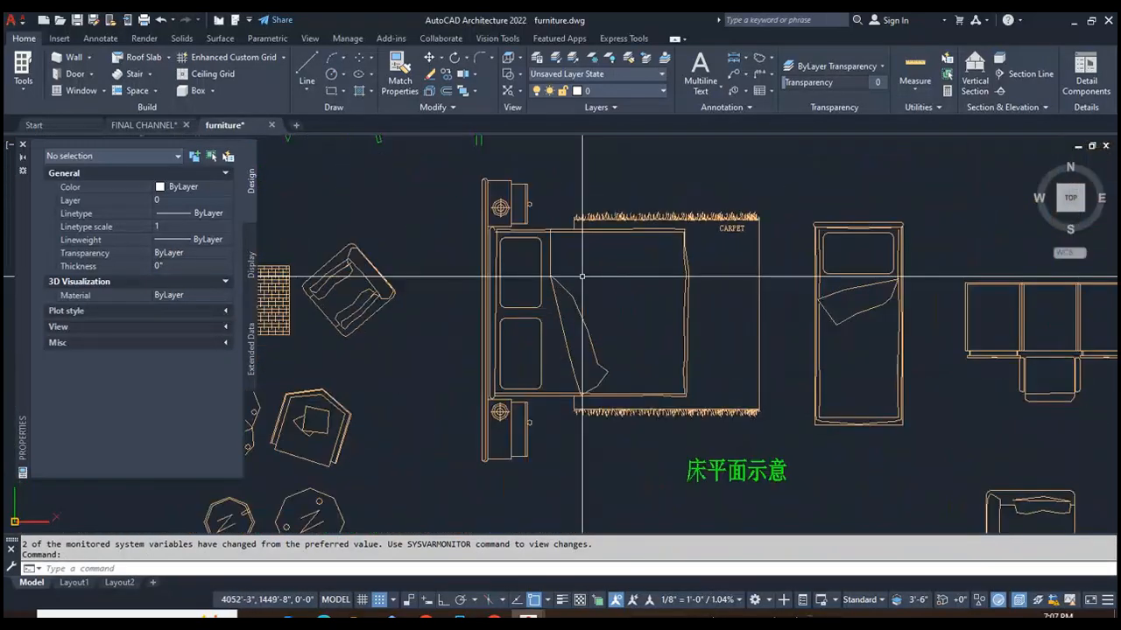
pyautogui.scroll(-5, 582, 277)
pyautogui.scroll(5, 613, 298)
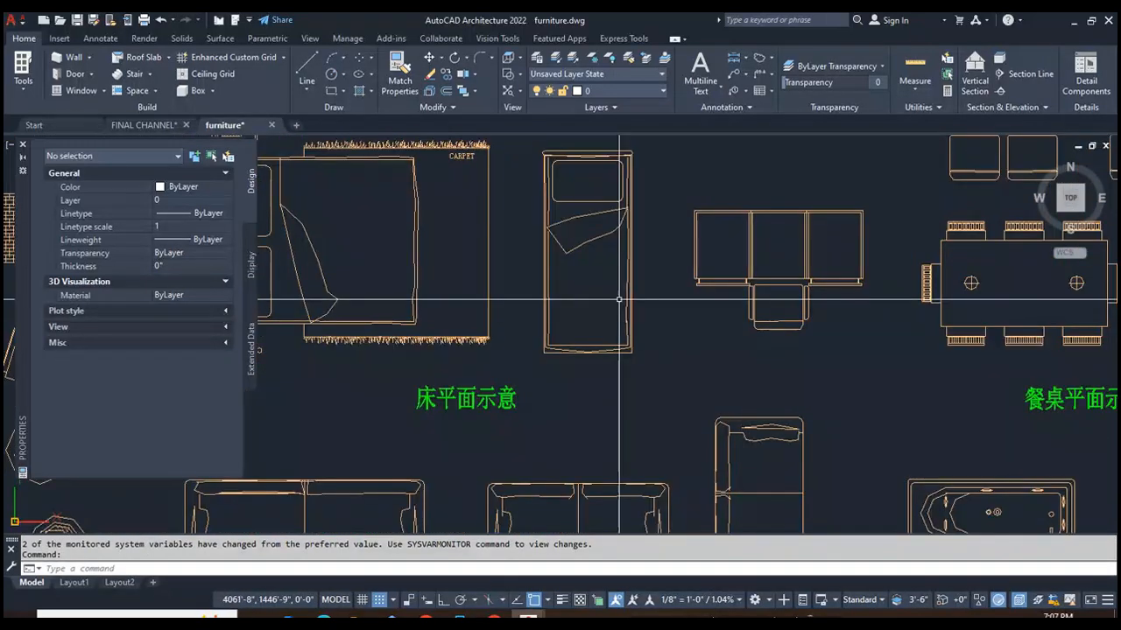
pyautogui.scroll(-4, 619, 299)
pyautogui.scroll(2, 784, 299)
pyautogui.scroll(3, 828, 302)
pyautogui.scroll(-5, 832, 306)
pyautogui.scroll(3, 875, 377)
pyautogui.scroll(5, 921, 467)
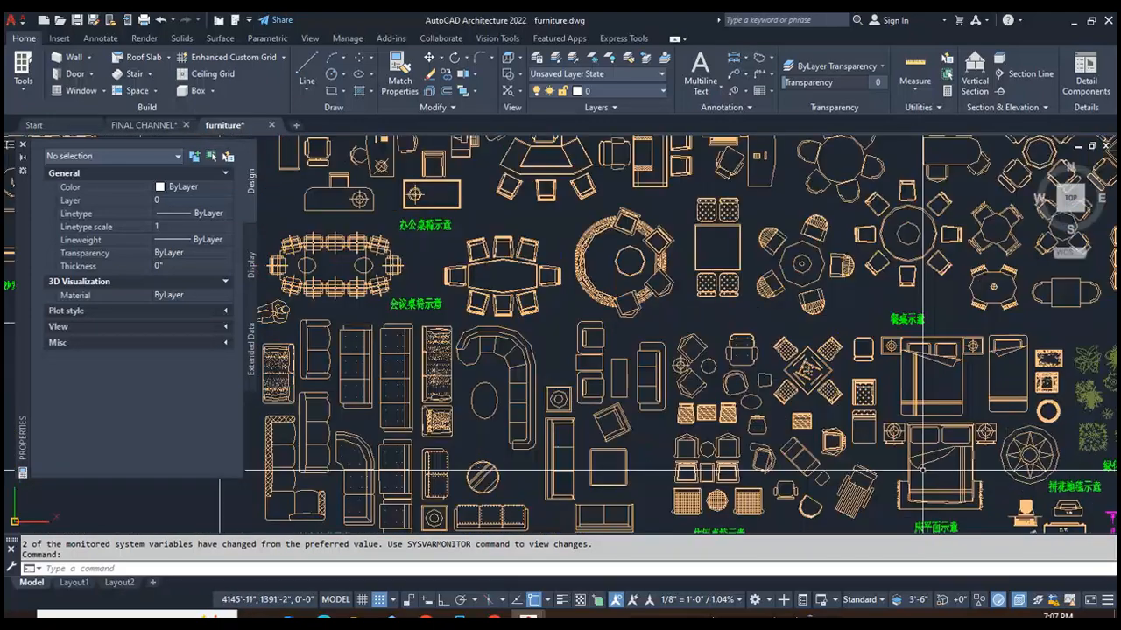
pyautogui.scroll(-5, 922, 467)
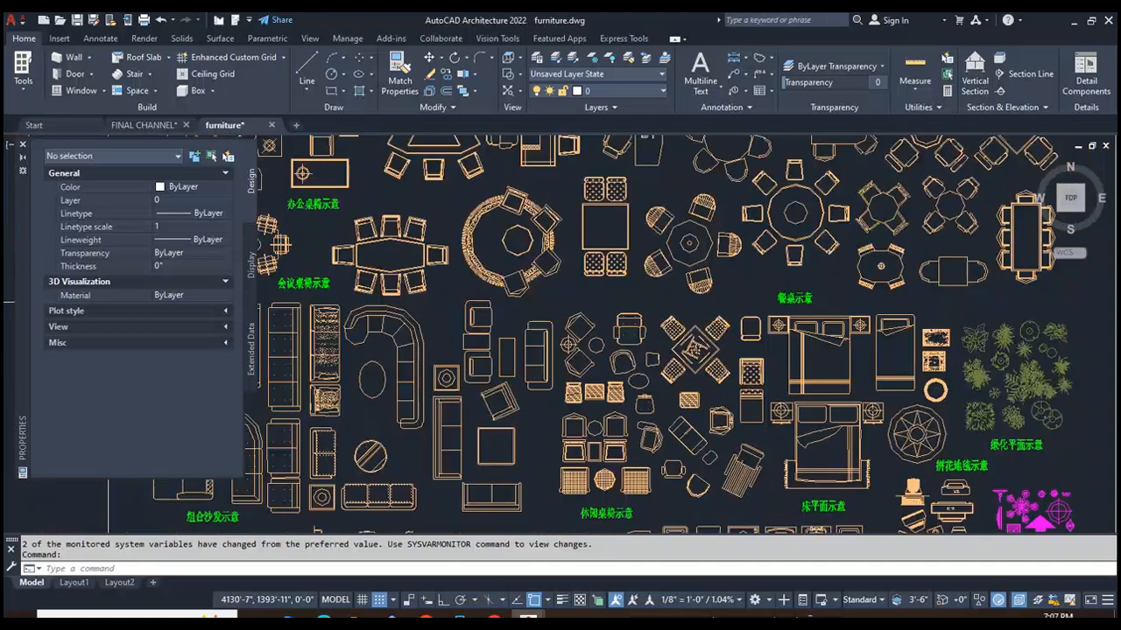
pyautogui.scroll(4, 671, 342)
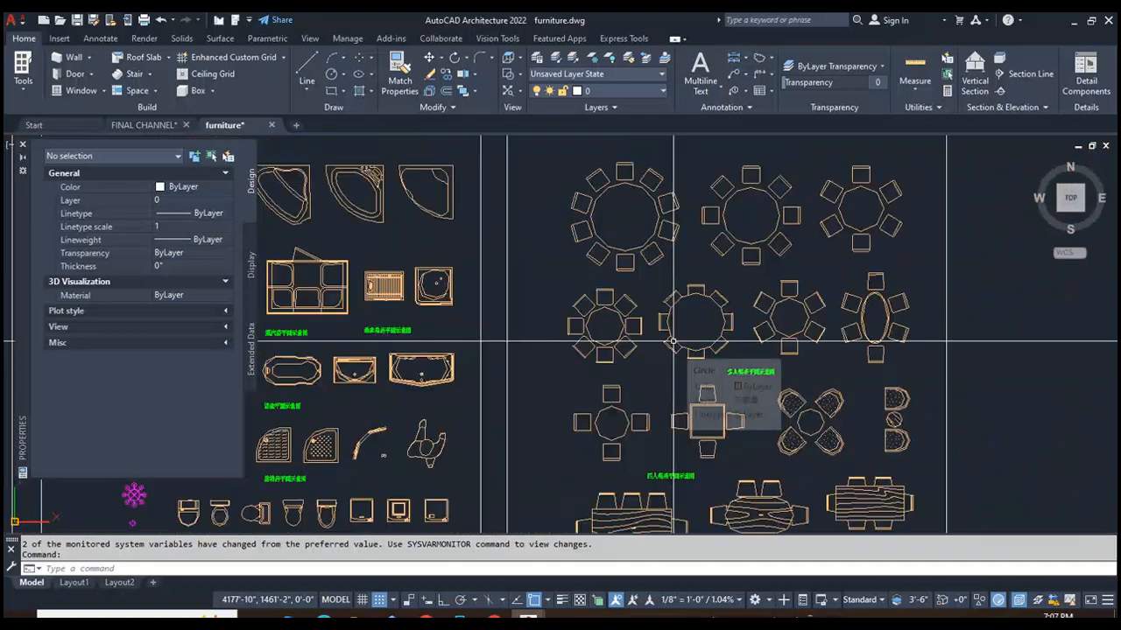
pyautogui.scroll(-5, 550, 369)
pyautogui.scroll(5, 550, 370)
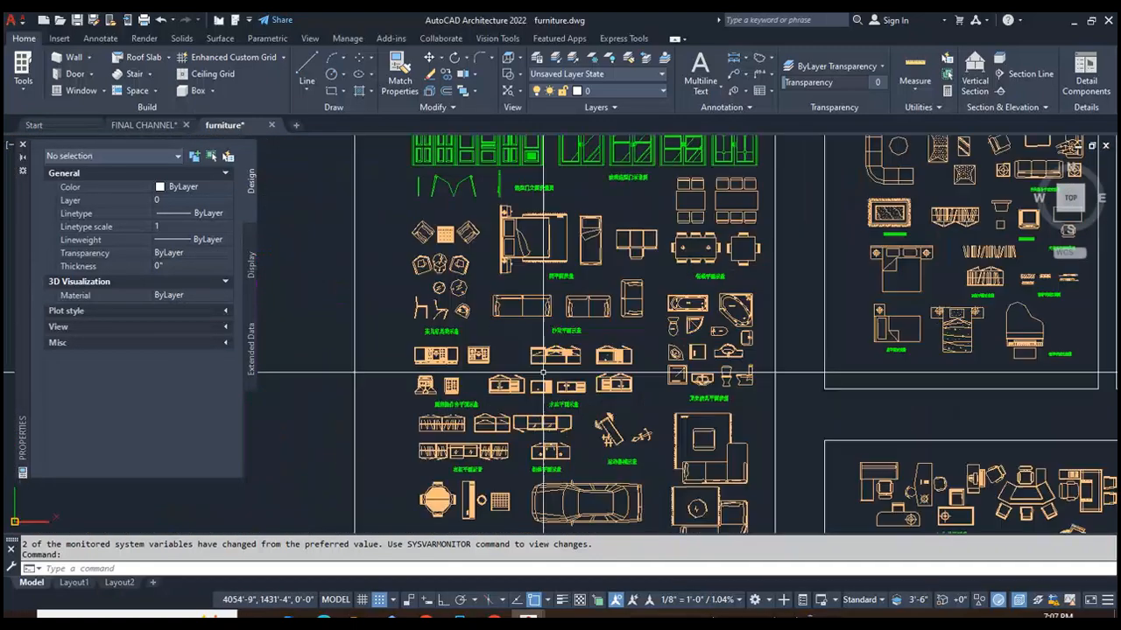
pyautogui.scroll(2, 528, 224)
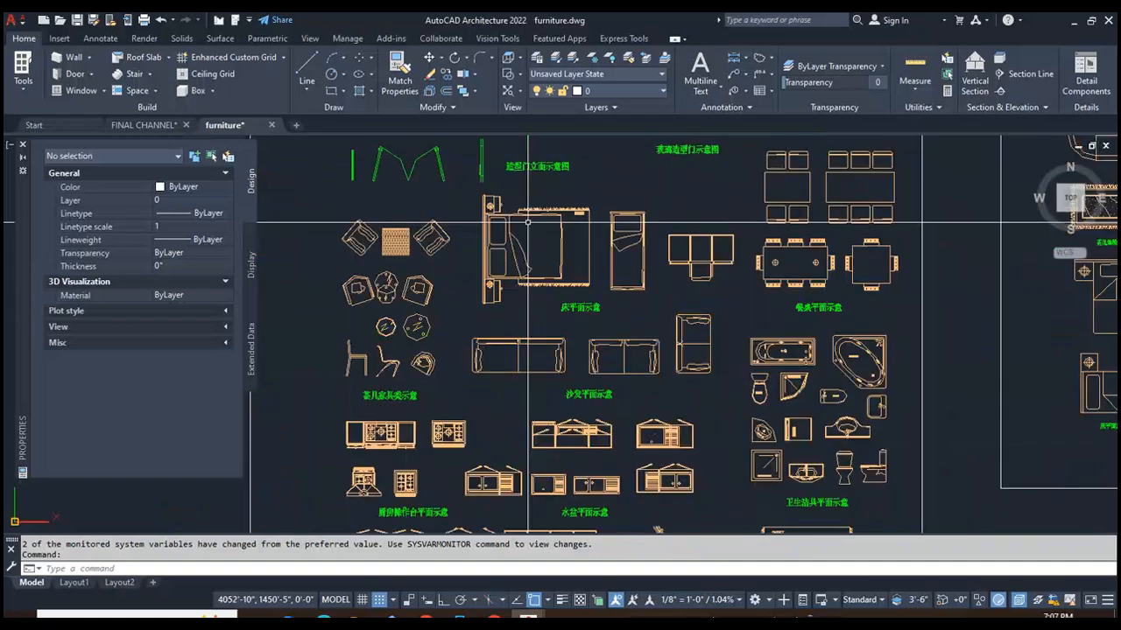
pyautogui.scroll(3, 534, 215)
pyautogui.click(536, 210)
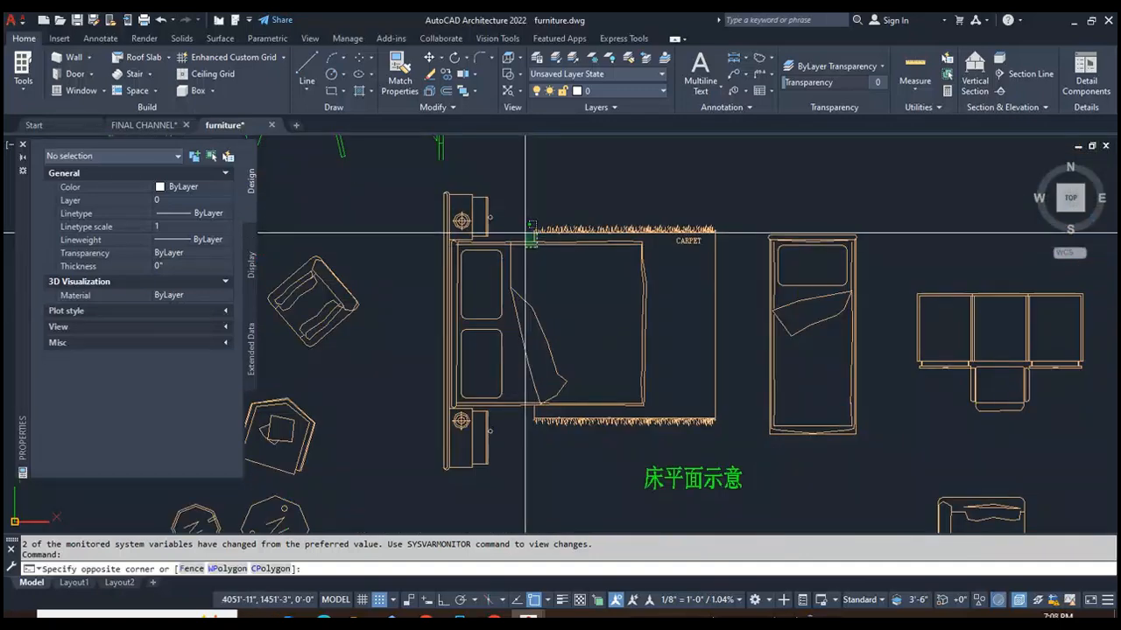
pyautogui.click(490, 430)
pyautogui.press('Escape')
pyautogui.scroll(-4, 577, 285)
pyautogui.scroll(2, 577, 285)
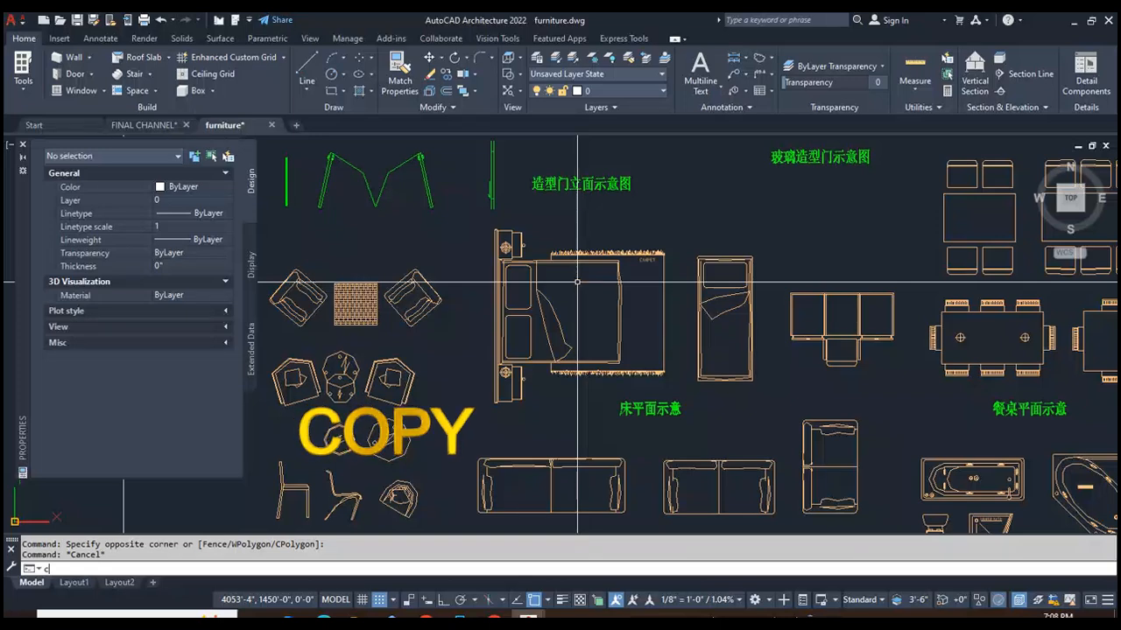
pyautogui.press('Return')
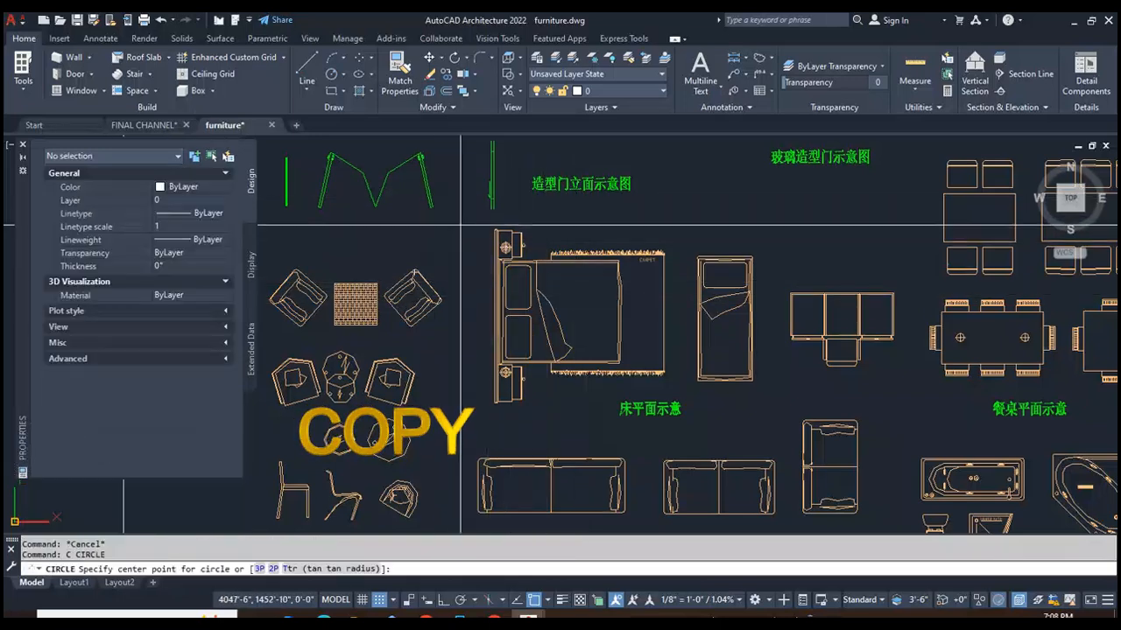
pyautogui.click(466, 219)
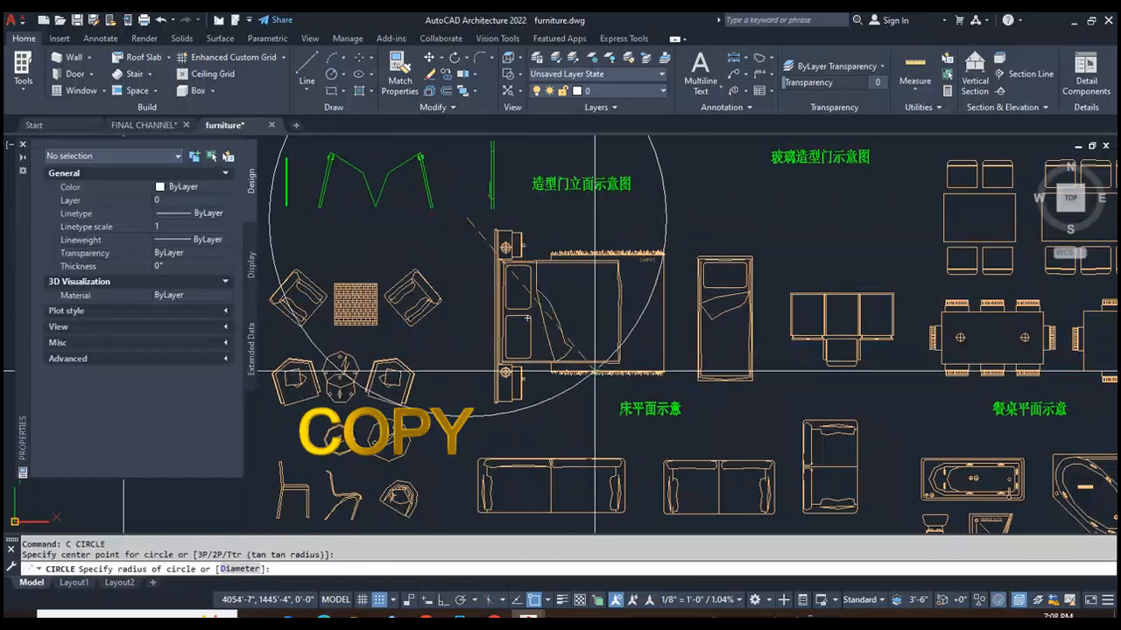
pyautogui.press('Escape')
pyautogui.press('Escape')
# Copy the double bed with nightstands, carpet and caption to the empty area beside the furniture sheets
pyautogui.write('co')
pyautogui.press('Return')
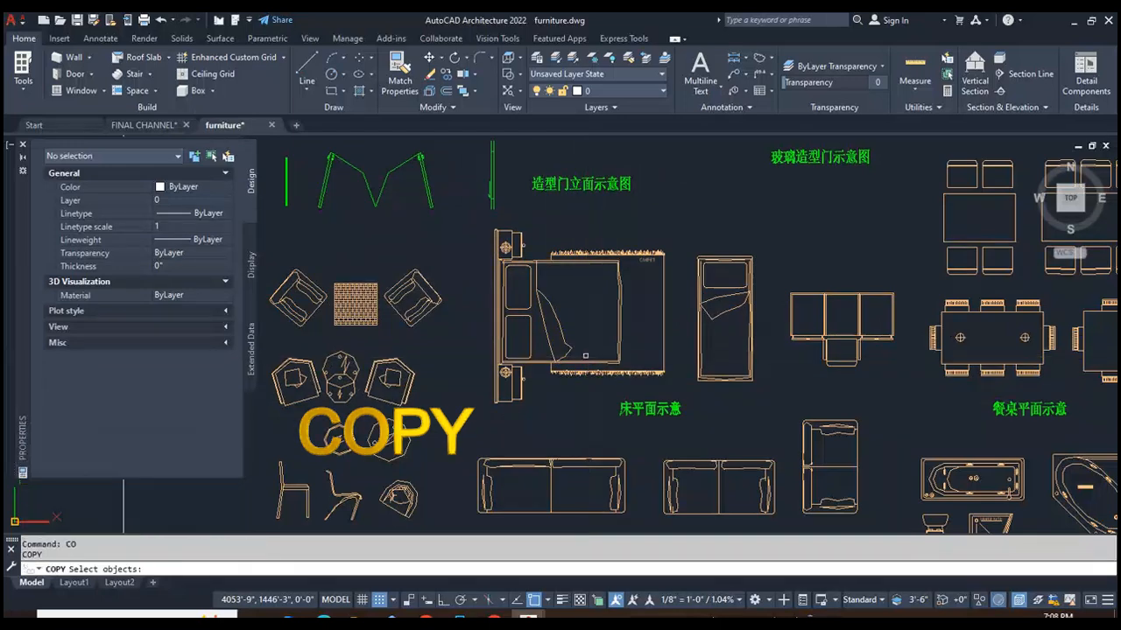
pyautogui.click(688, 420)
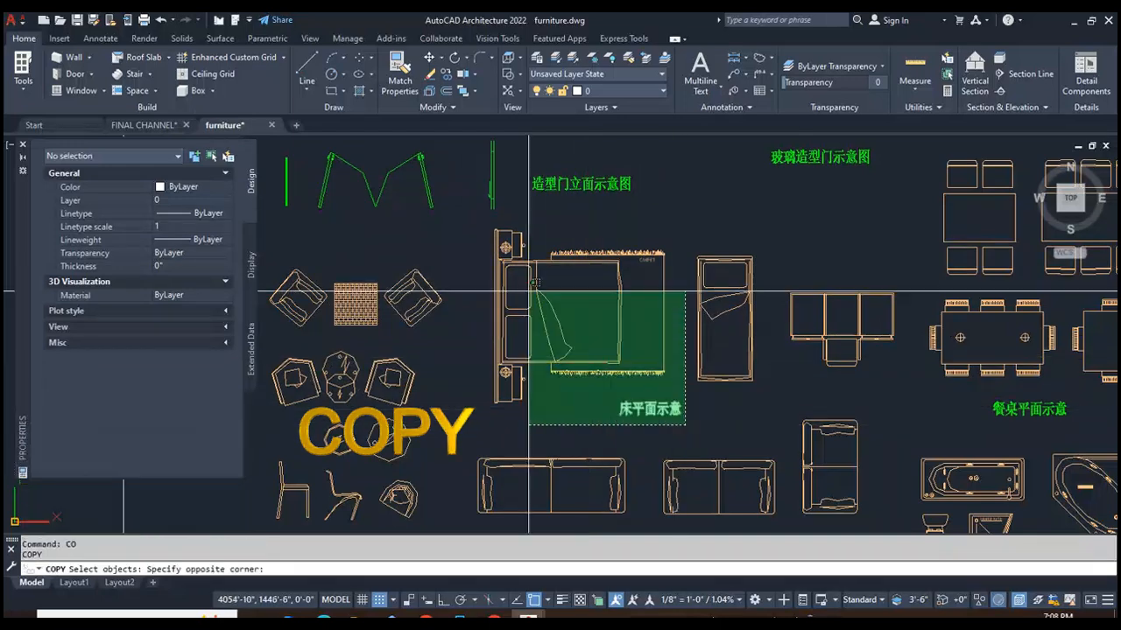
pyautogui.click(463, 218)
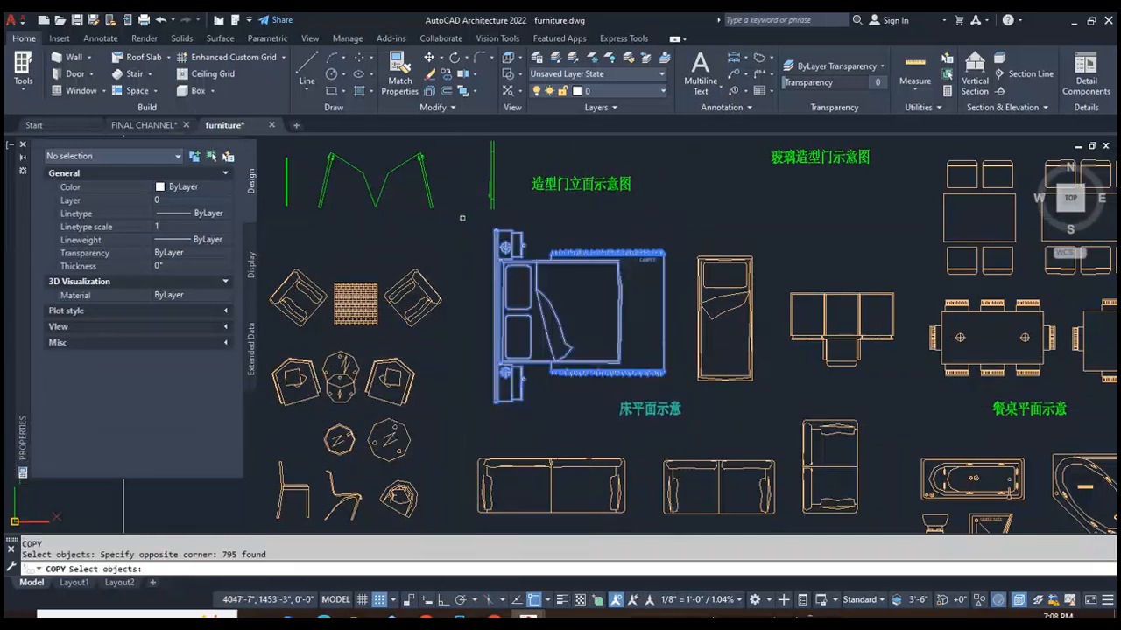
pyautogui.press('Return')
pyautogui.click(532, 308)
pyautogui.scroll(-10, 435, 289)
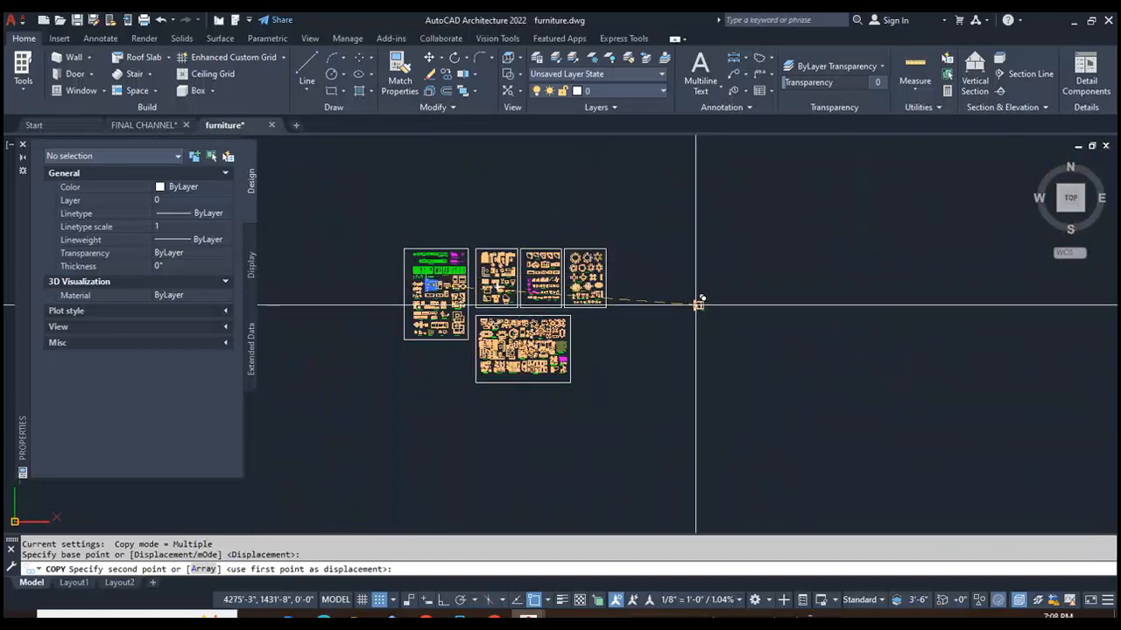
pyautogui.scroll(10, 698, 303)
pyautogui.press('Escape')
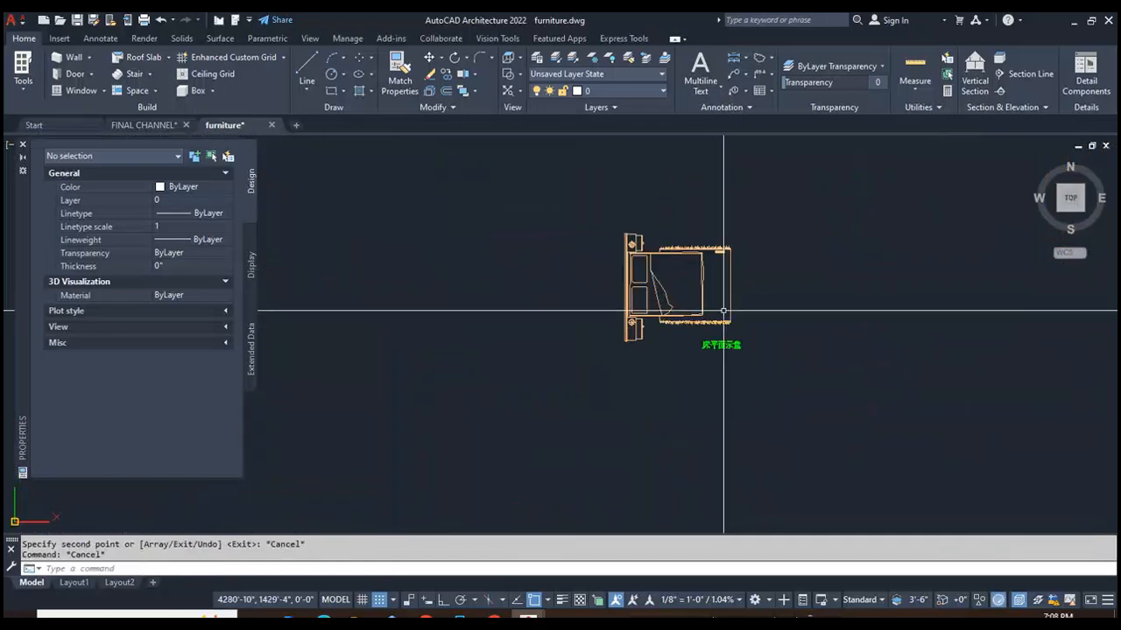
# Delete the green Chinese caption beneath the copied bed
pyautogui.scroll(2, 723, 311)
pyautogui.click(748, 394)
pyautogui.click(727, 353)
pyautogui.press('Delete')
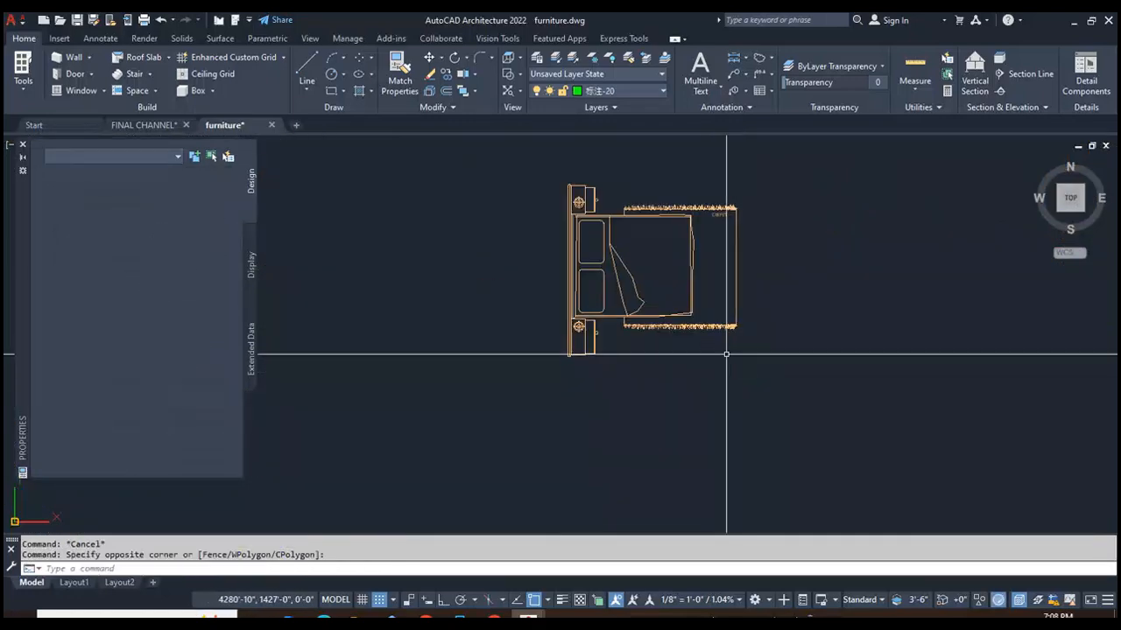
# Copy the whole bed block, including its nightstands and carpet, to the clipboard
pyautogui.click(455, 108)
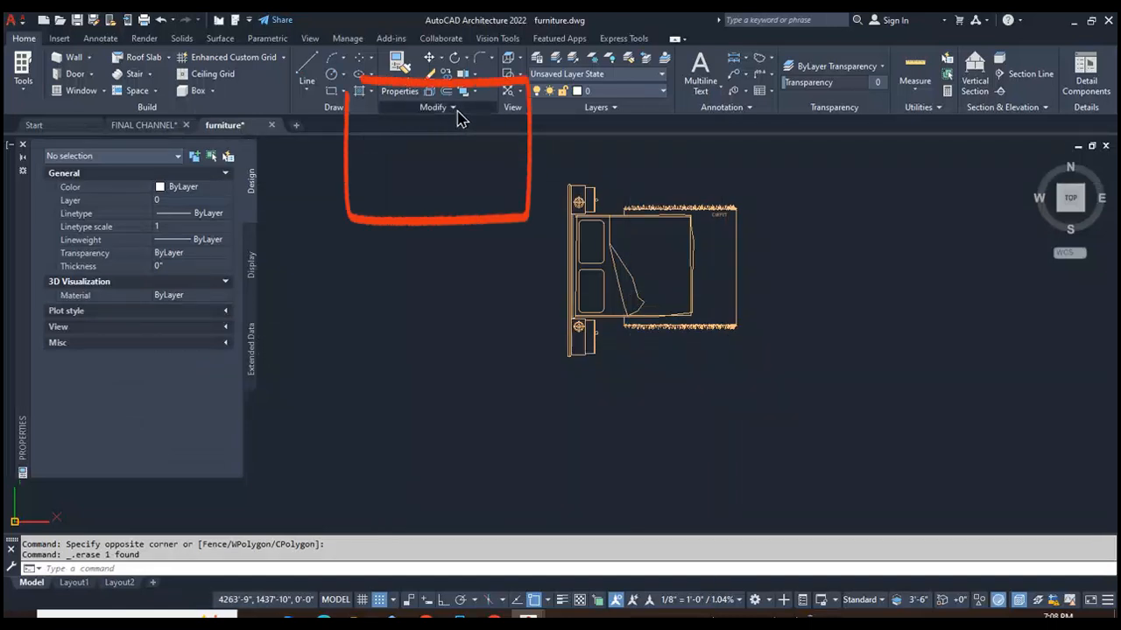
pyautogui.click(456, 109)
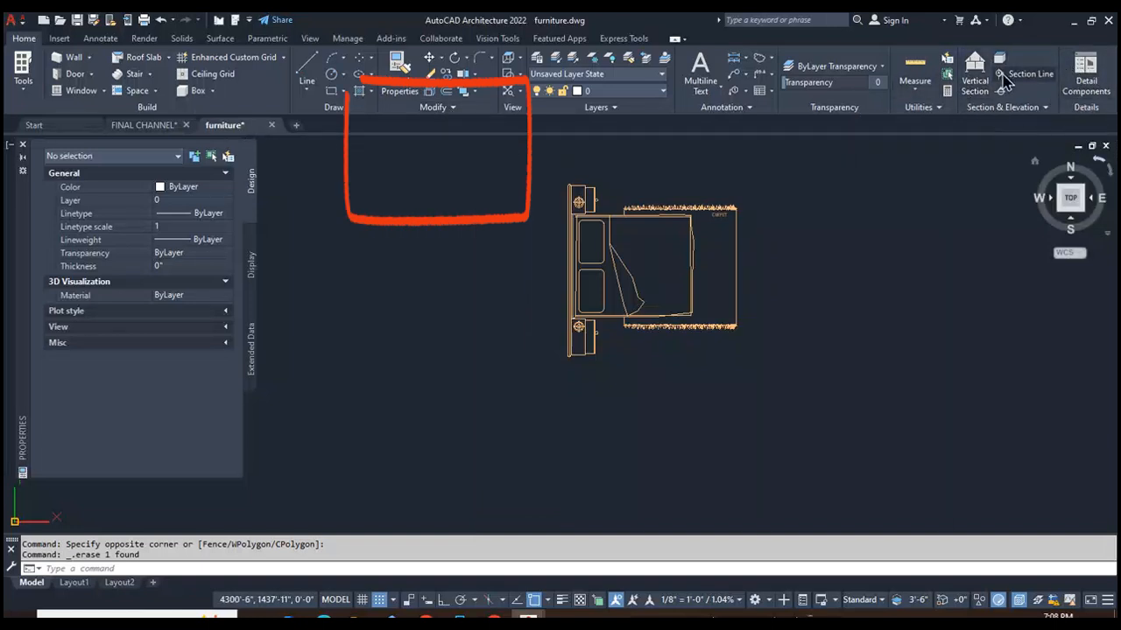
pyautogui.click(451, 111)
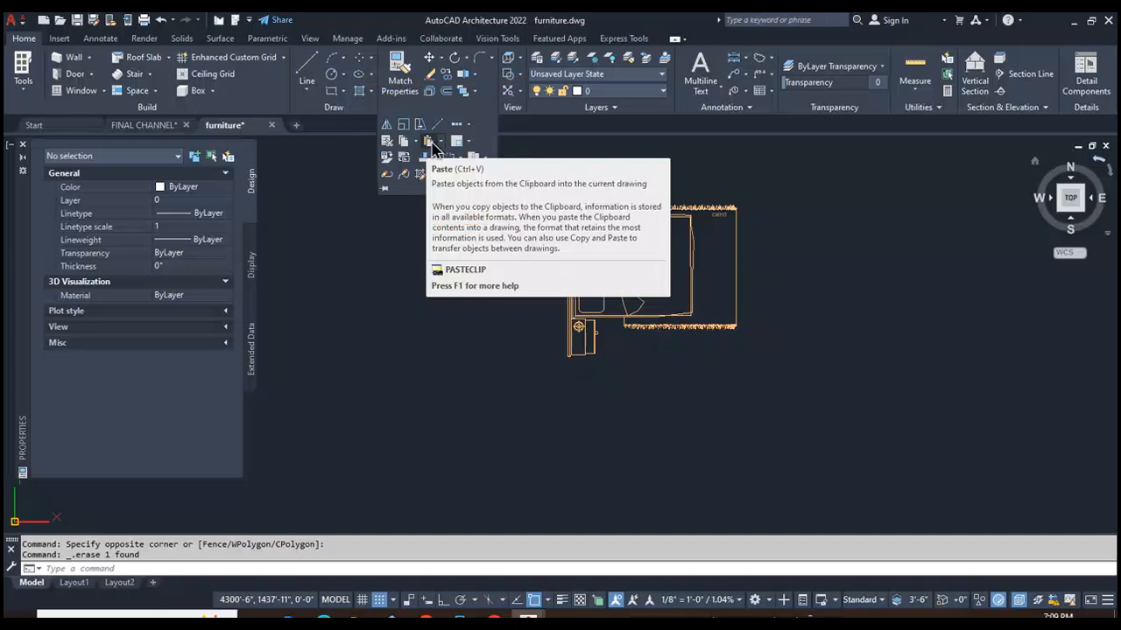
pyautogui.click(403, 147)
pyautogui.click(845, 442)
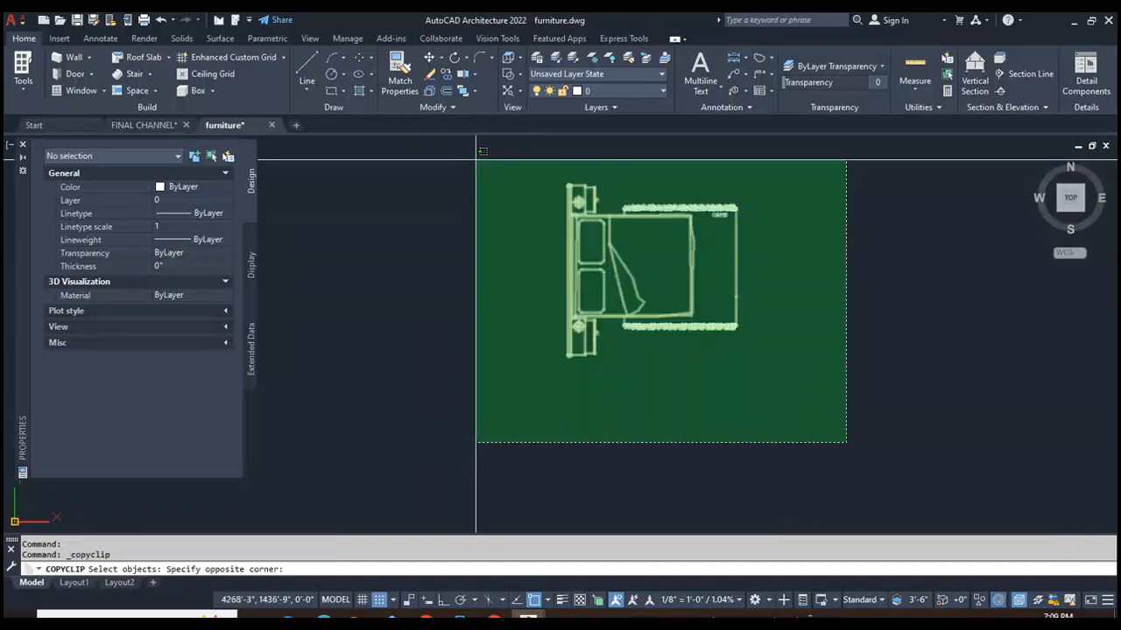
pyautogui.click(475, 155)
pyautogui.click(848, 424)
pyautogui.click(522, 149)
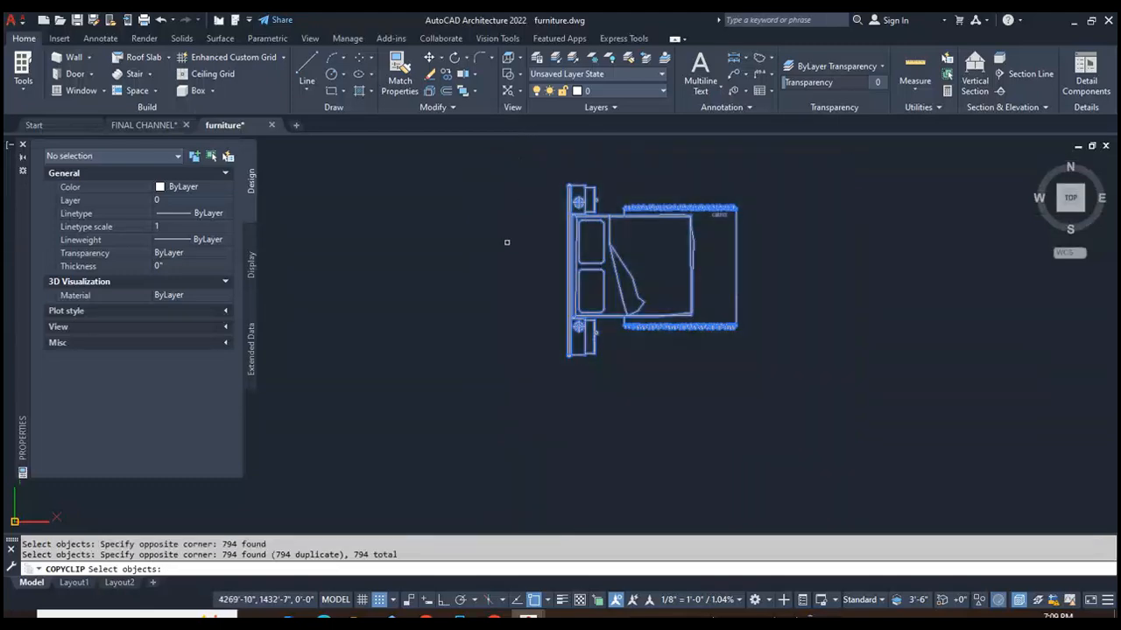
pyautogui.press('Return')
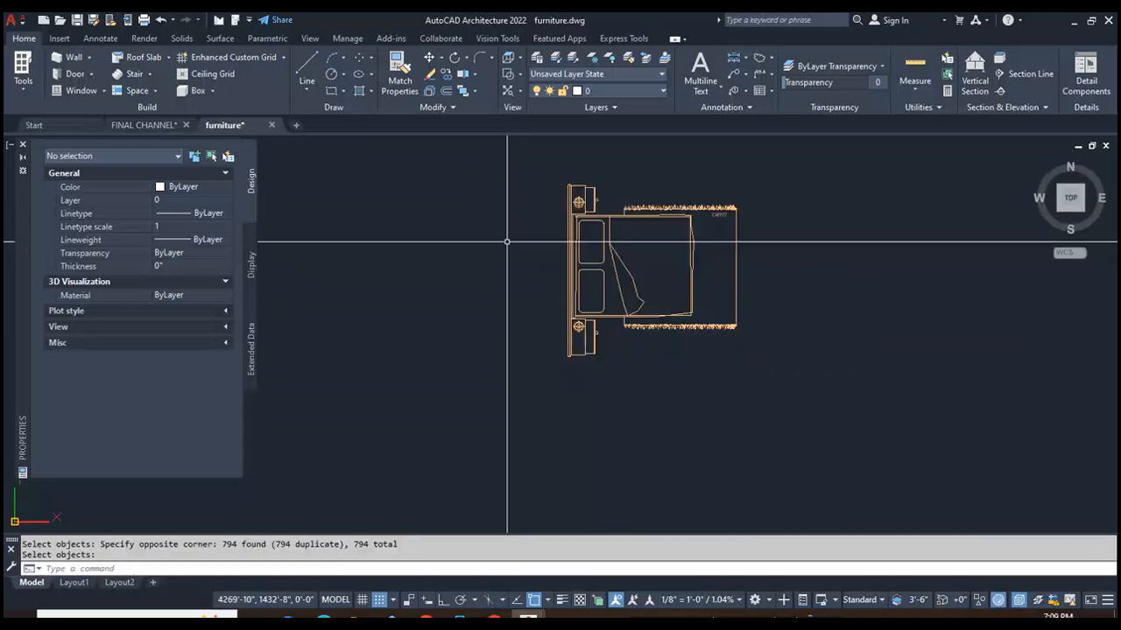
# Paste the bed into FINAL CHANNEL.dwg, in the empty space between the two floor plans
pyautogui.click(147, 127)
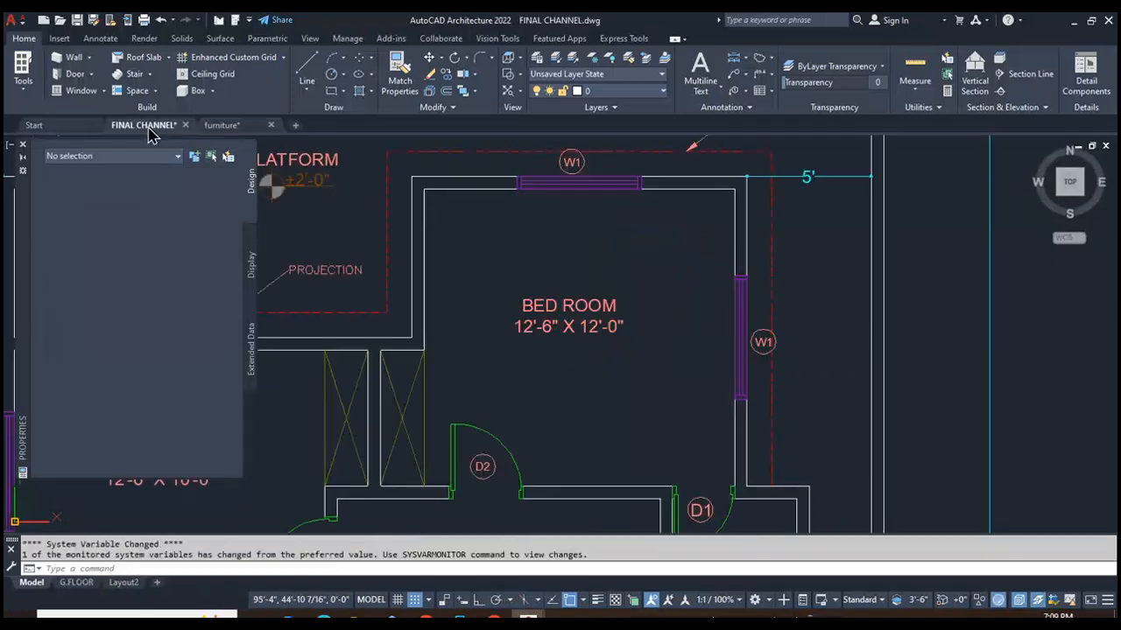
pyautogui.click(457, 109)
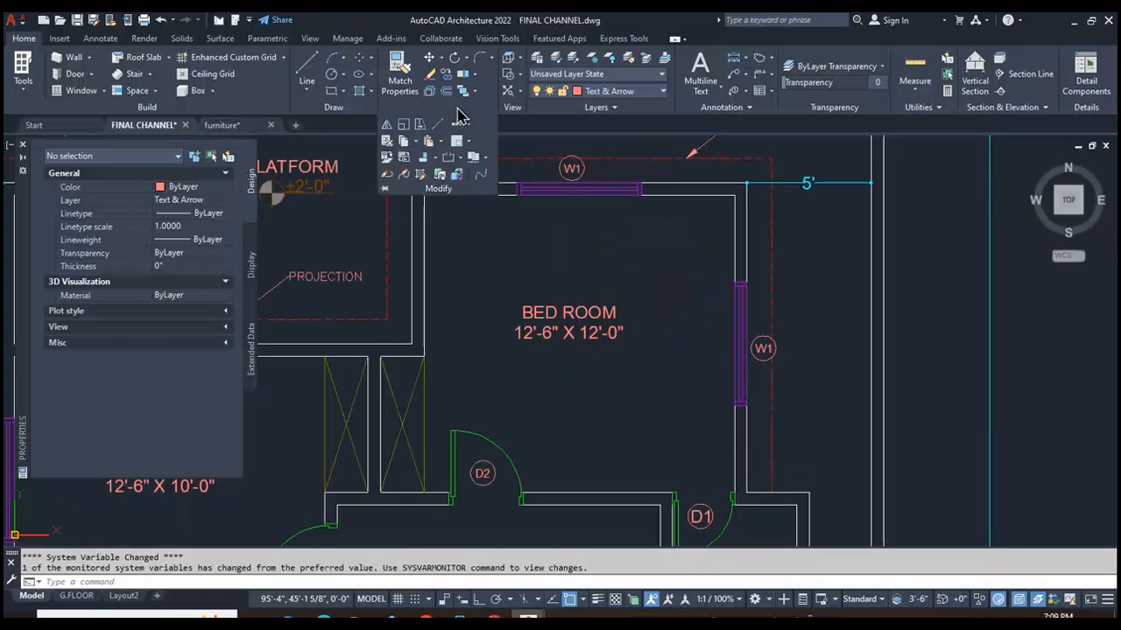
pyautogui.click(429, 143)
pyautogui.scroll(-5, 525, 298)
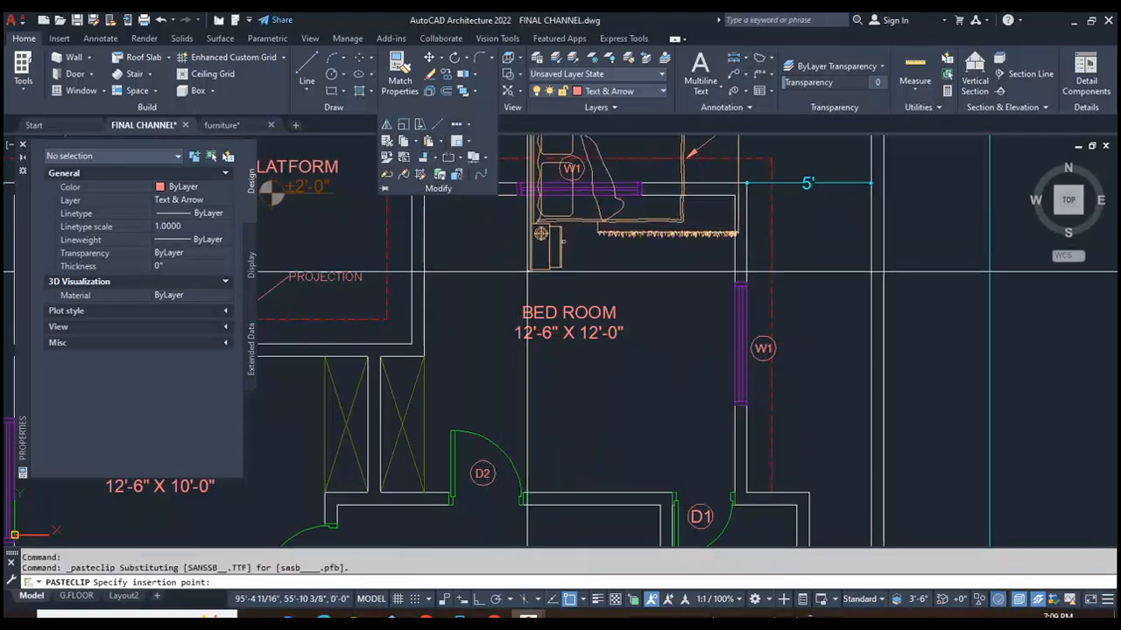
pyautogui.scroll(5, 551, 285)
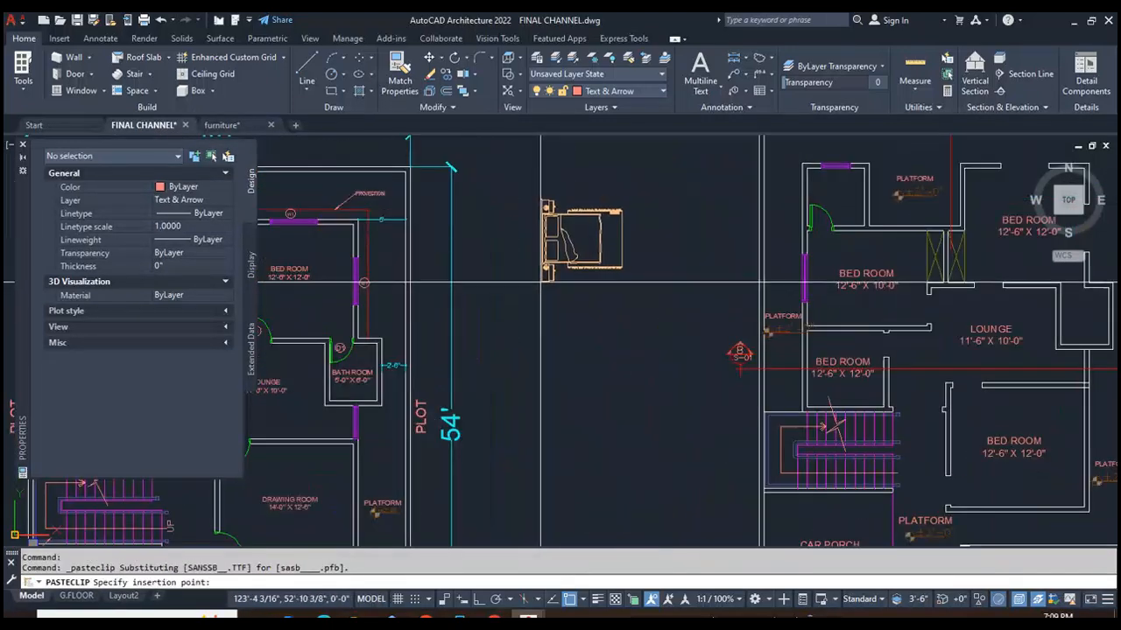
pyautogui.click(543, 280)
# Rotate the pasted bed 90 degrees clockwise with Ortho on, so the headboard is at the upper side
pyautogui.write('ro')
pyautogui.press('Return')
pyautogui.click(532, 165)
pyautogui.click(683, 325)
pyautogui.press('Return')
pyautogui.click(542, 234)
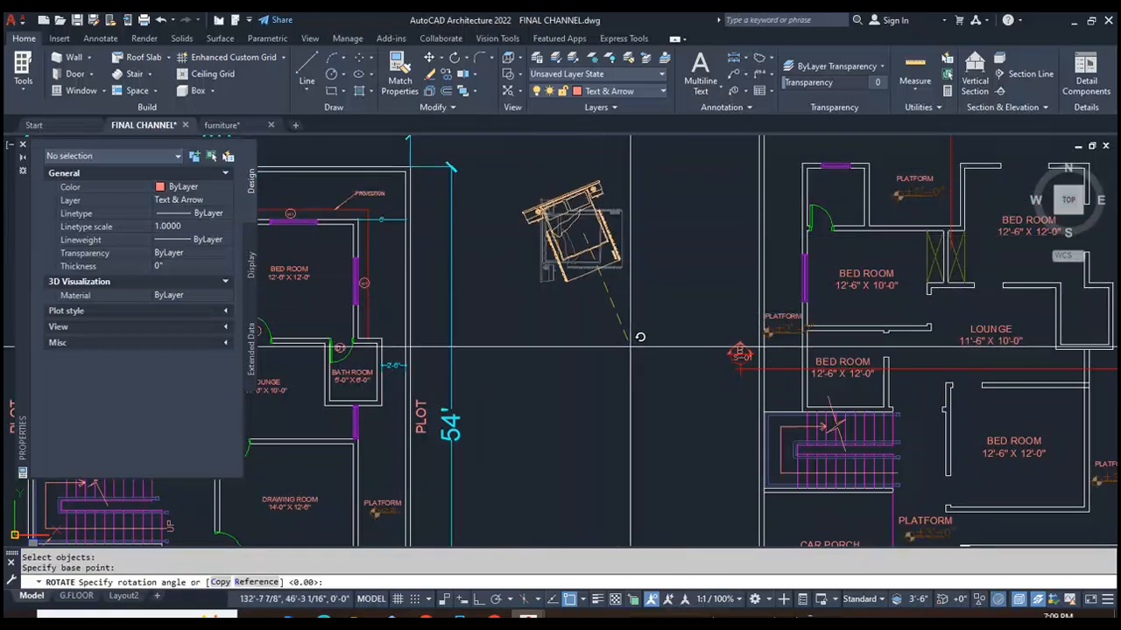
pyautogui.press('F8')
pyautogui.click(628, 383)
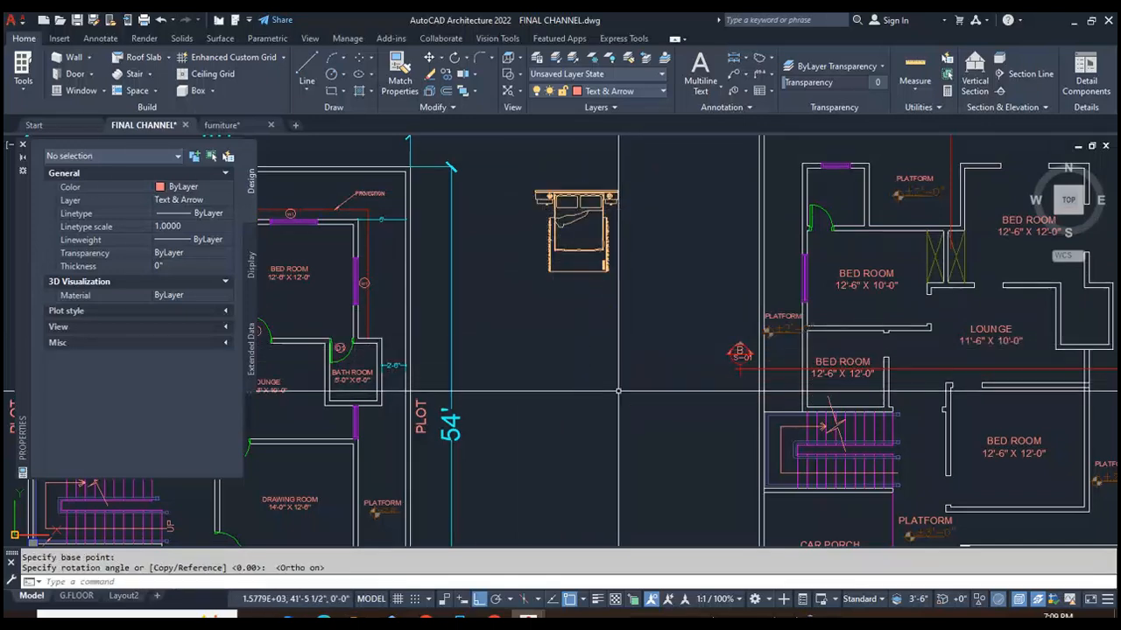
# Assign all objects of the bed to the Furniture layer and check that layer in the Layer Properties Manager
pyautogui.scroll(4, 529, 150)
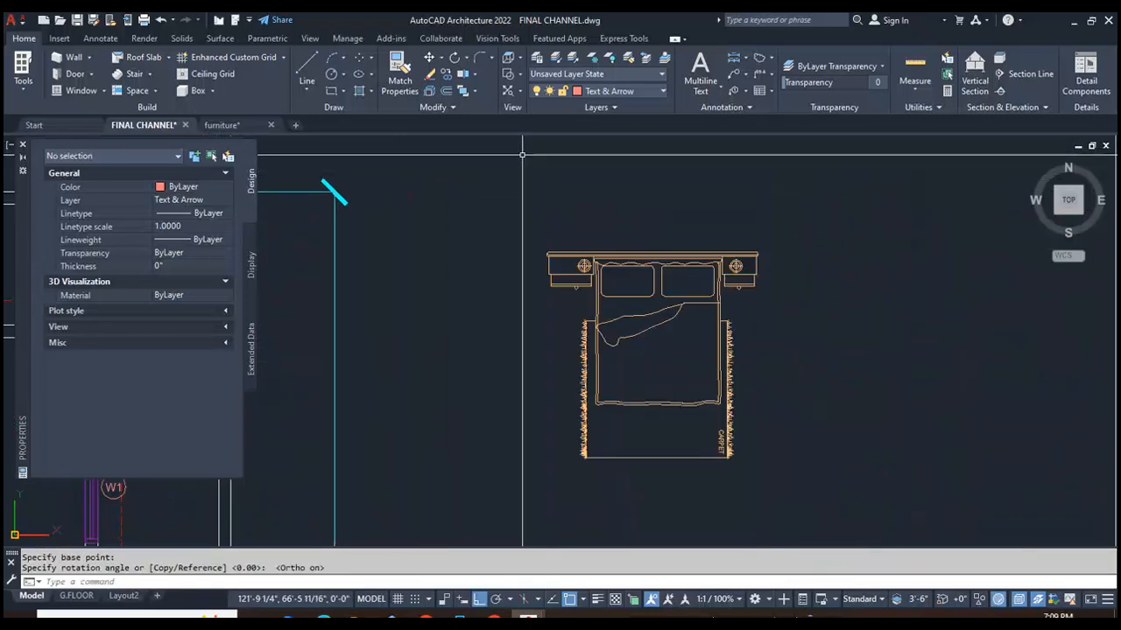
pyautogui.click(508, 205)
pyautogui.click(762, 477)
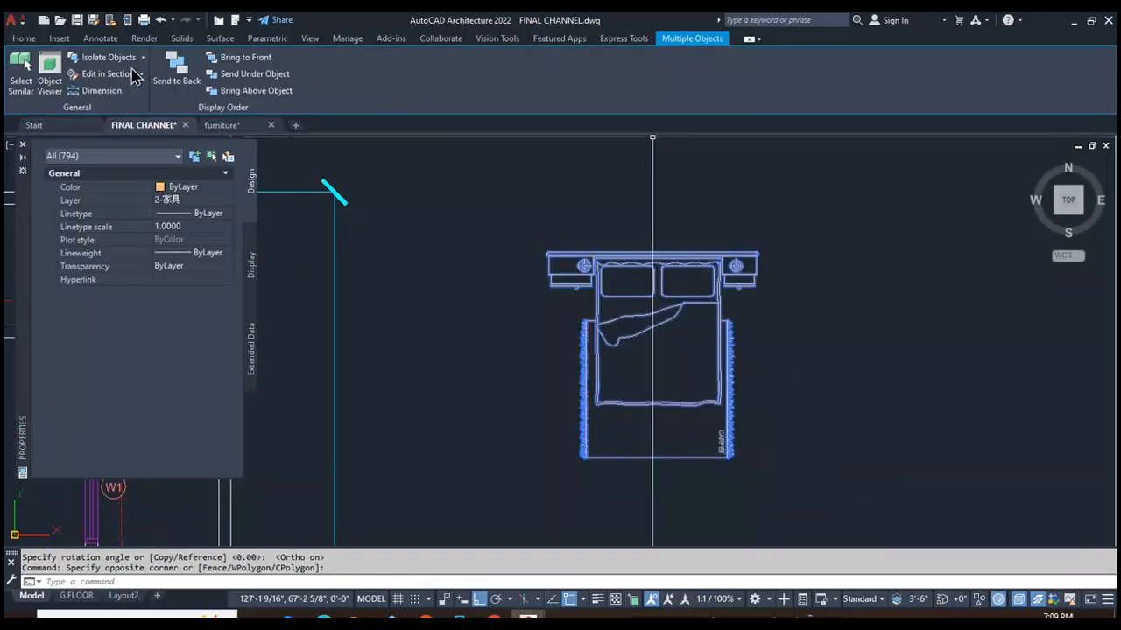
pyautogui.click(25, 39)
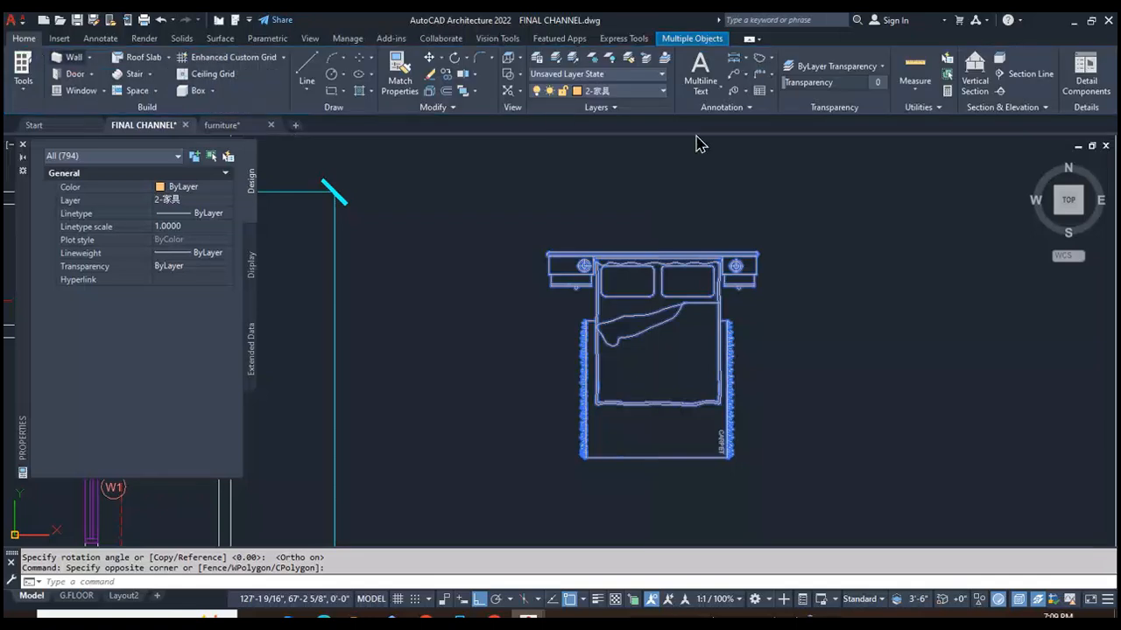
pyautogui.click(659, 91)
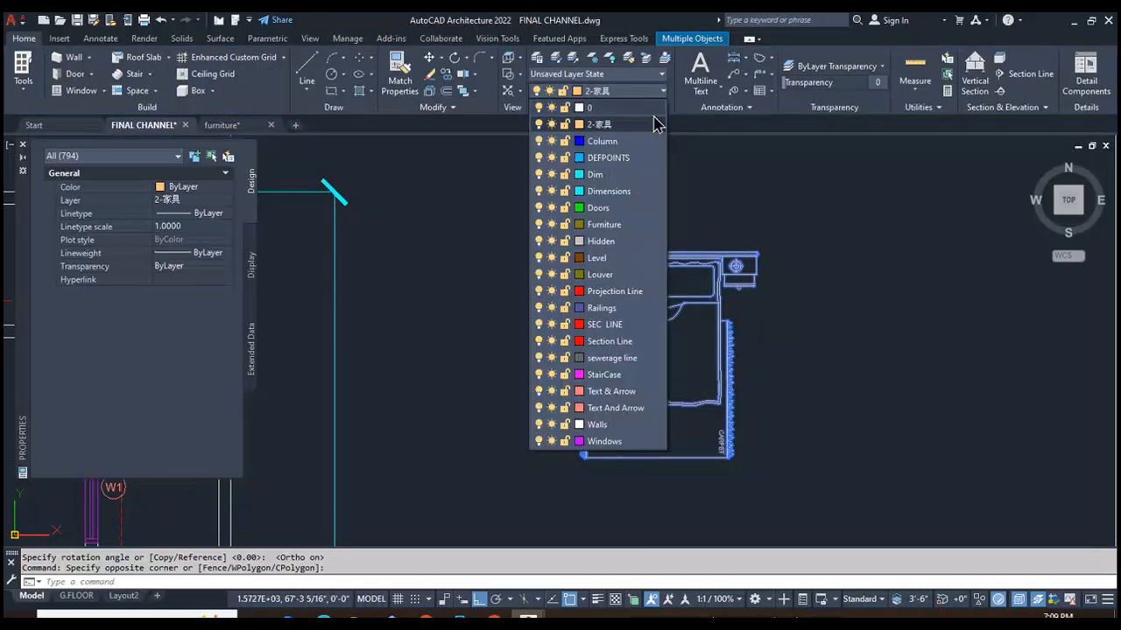
pyautogui.click(624, 230)
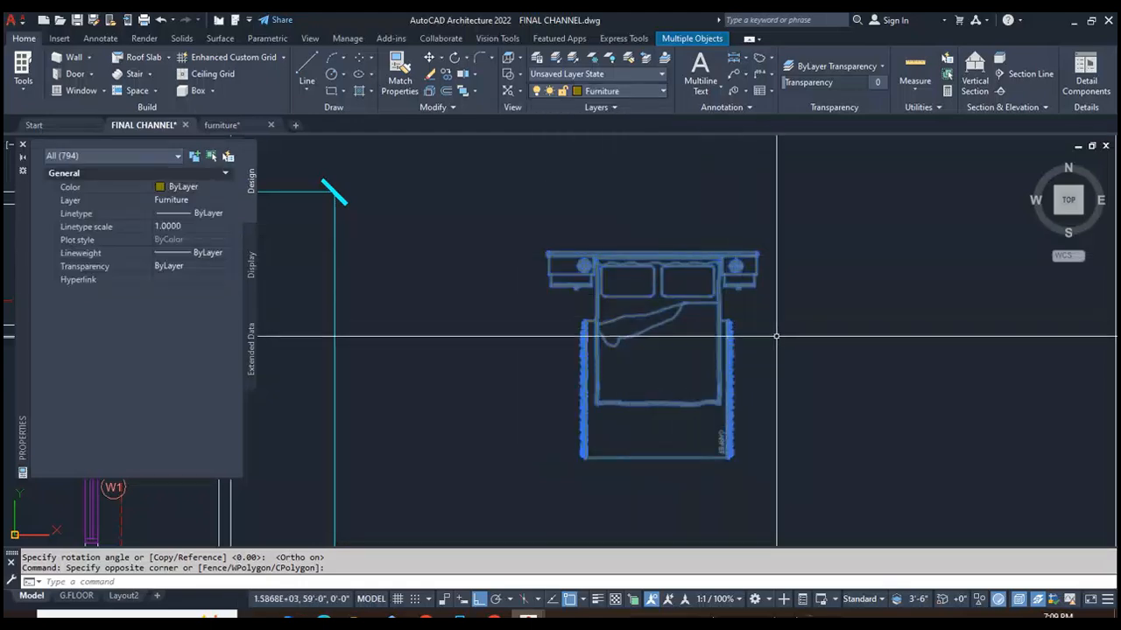
pyautogui.press('Escape')
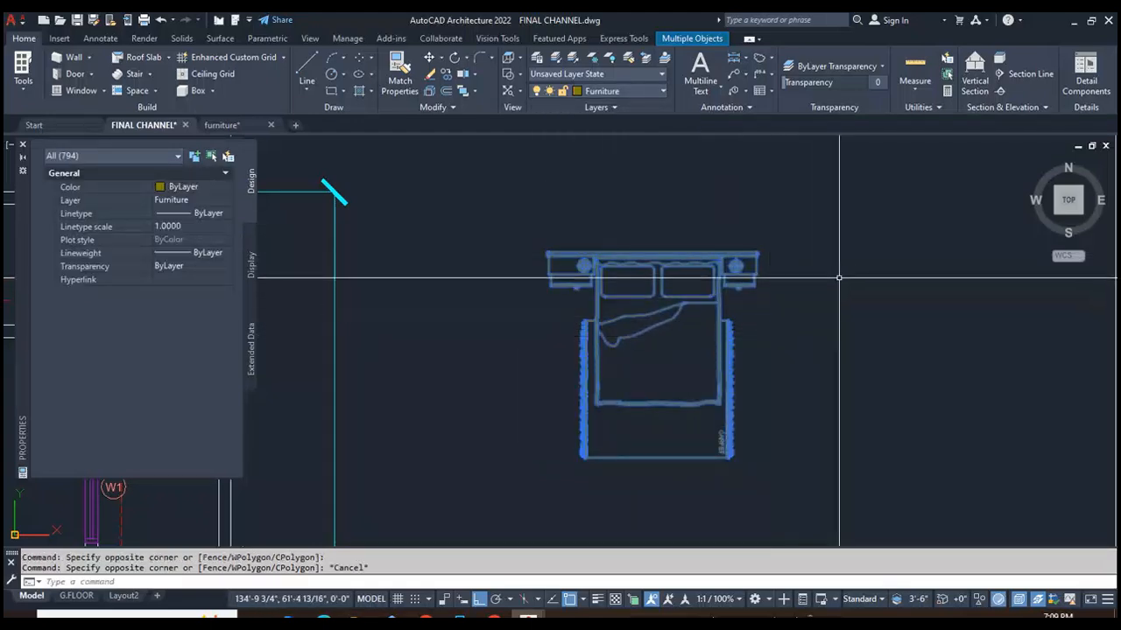
pyautogui.press('Escape')
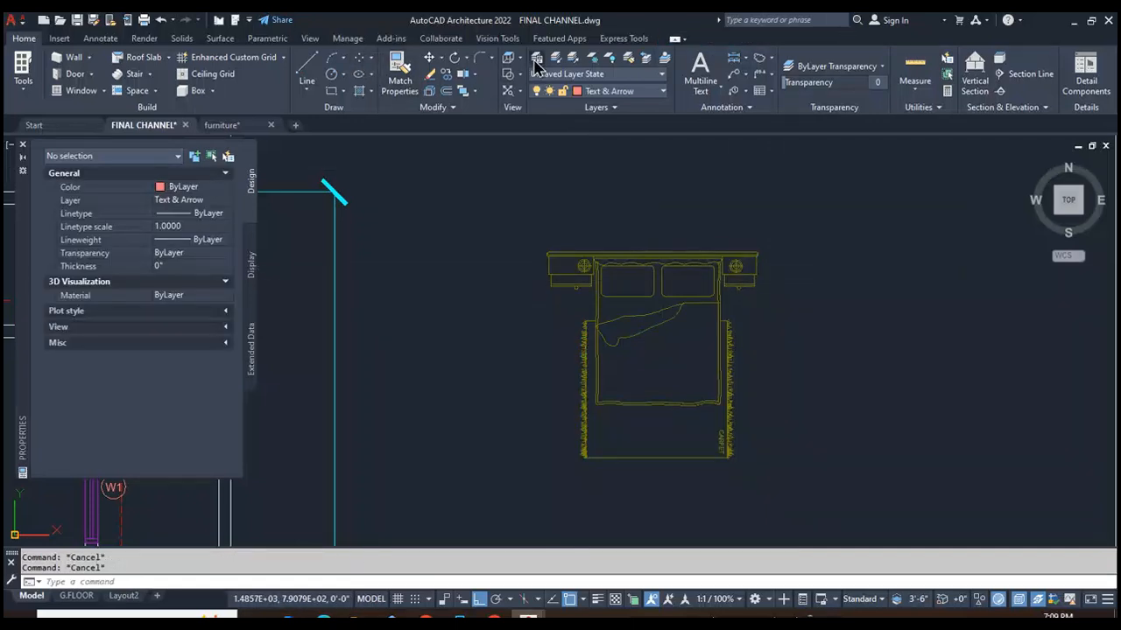
pyautogui.click(536, 60)
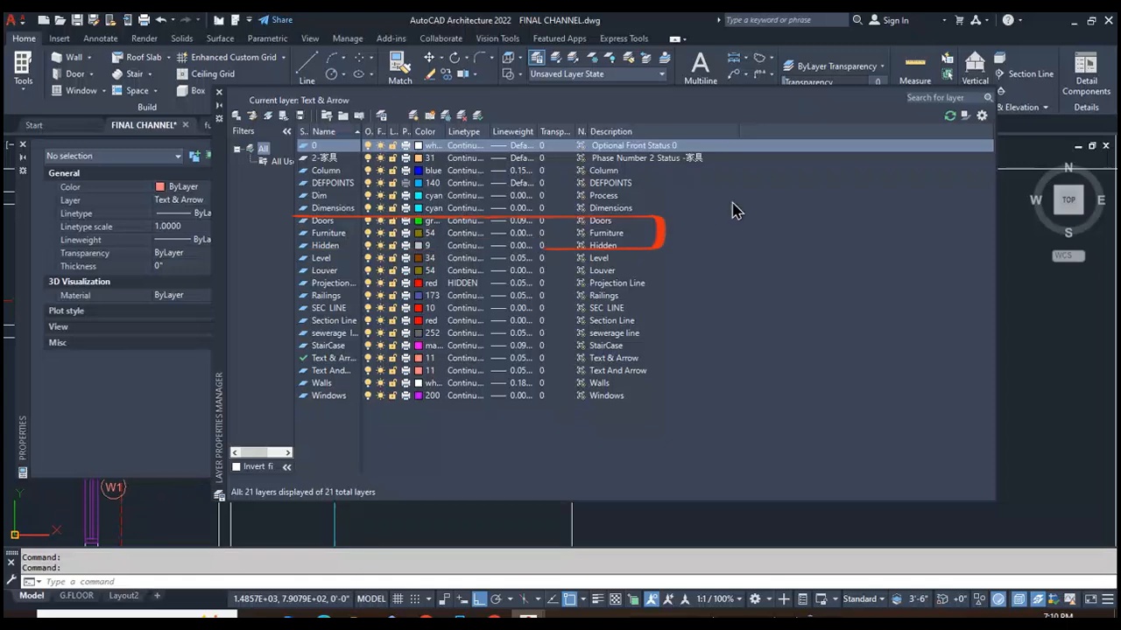
pyautogui.click(219, 94)
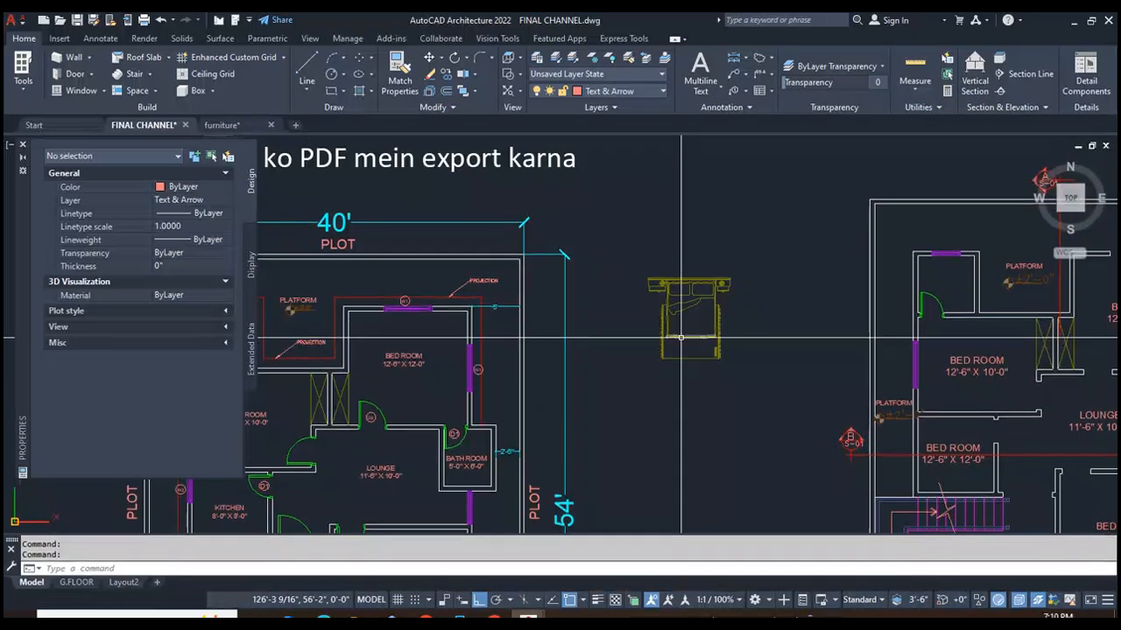
# Move the bed with Ortho off into the 12'-6" x 12'-0" bedroom, with its headboard against the wall below window W1
pyautogui.write('m')
pyautogui.press('Return')
pyautogui.click(646, 248)
pyautogui.click(796, 386)
pyautogui.press('Return')
pyautogui.click(688, 313)
pyautogui.scroll(-2, 692, 319)
pyautogui.scroll(4, 533, 348)
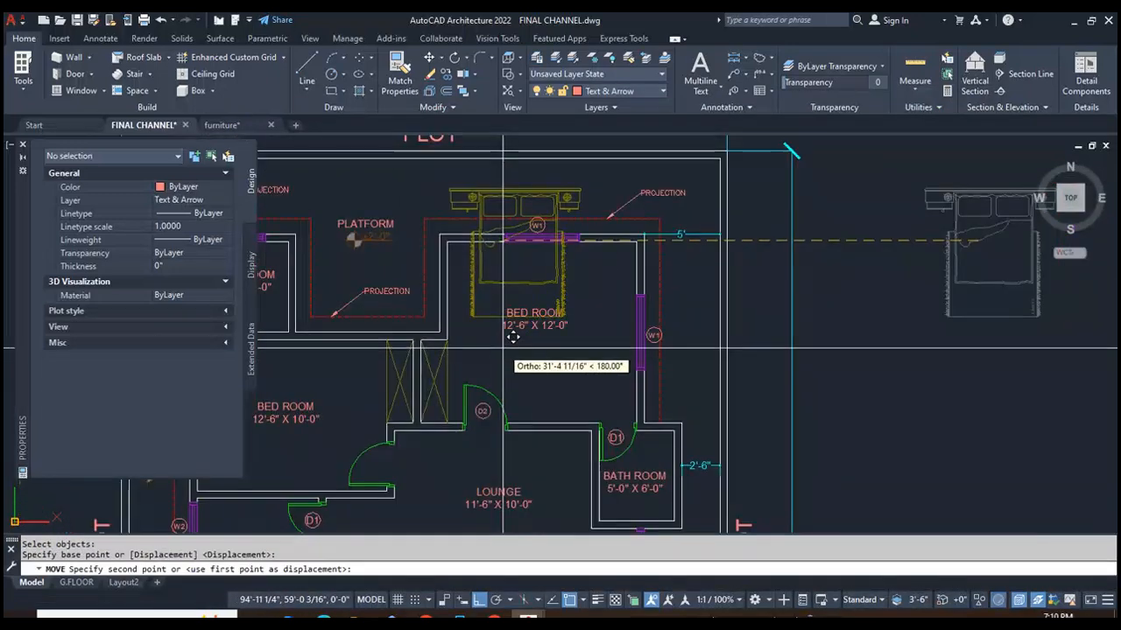
pyautogui.press('F8')
pyautogui.scroll(3, 525, 319)
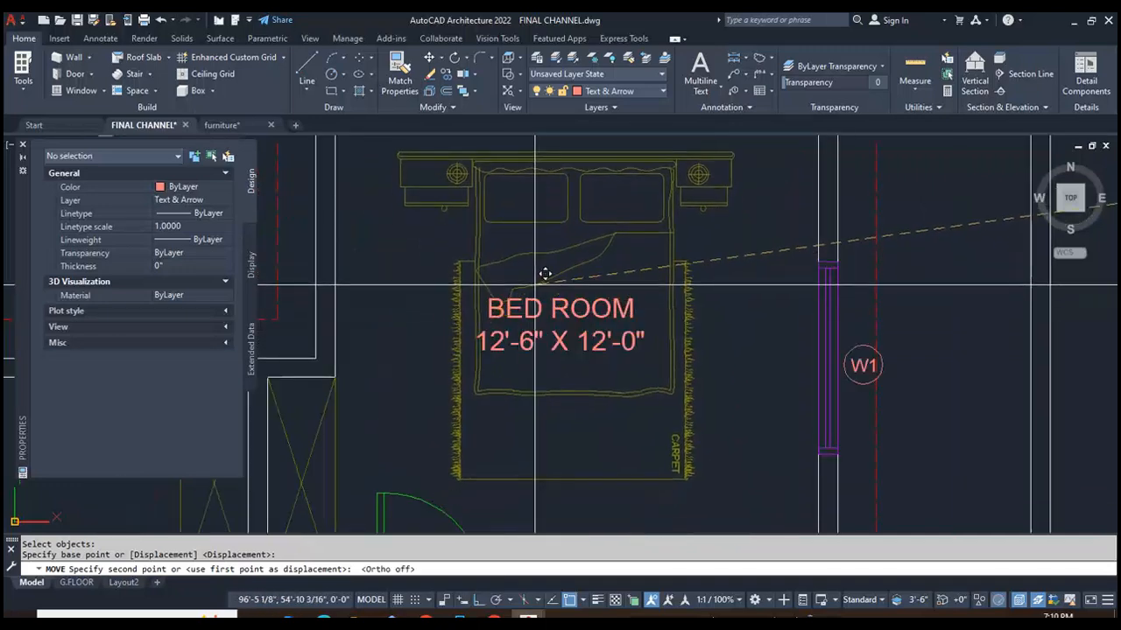
pyautogui.scroll(-2, 545, 275)
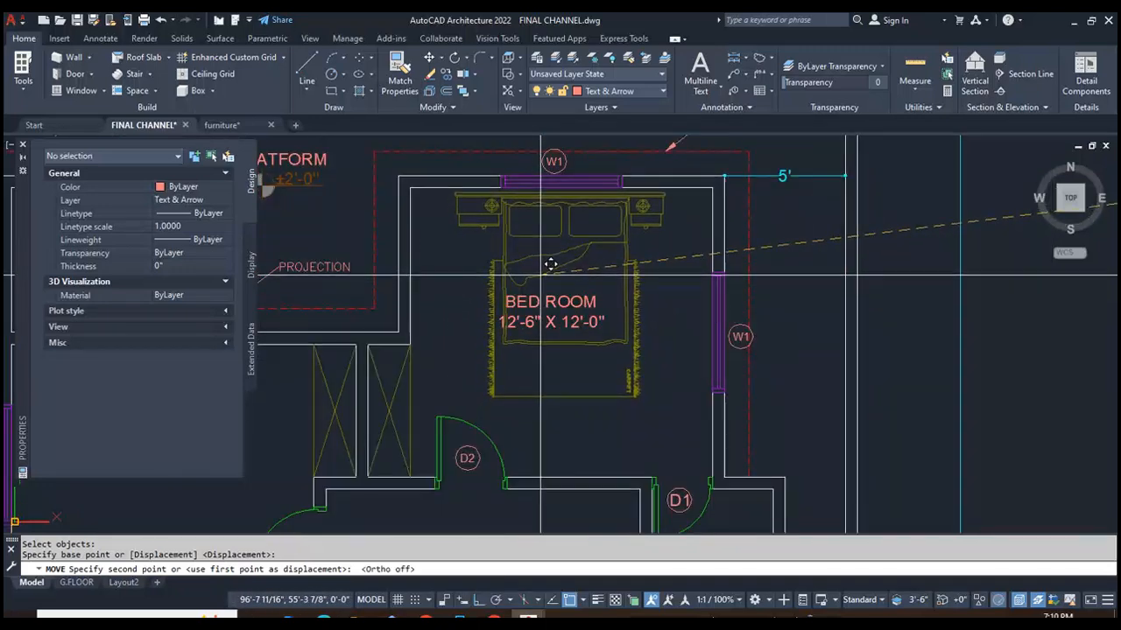
pyautogui.click(550, 264)
pyautogui.click(550, 322)
pyautogui.click(546, 303)
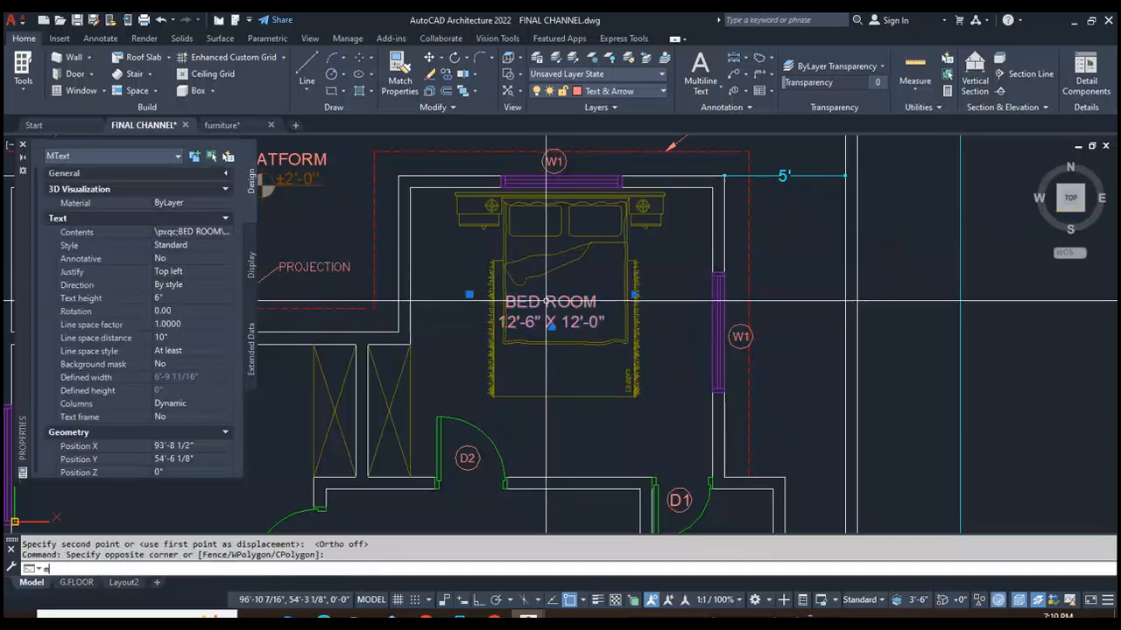
pyautogui.write('m')
pyautogui.press('Return')
pyautogui.click(643, 317)
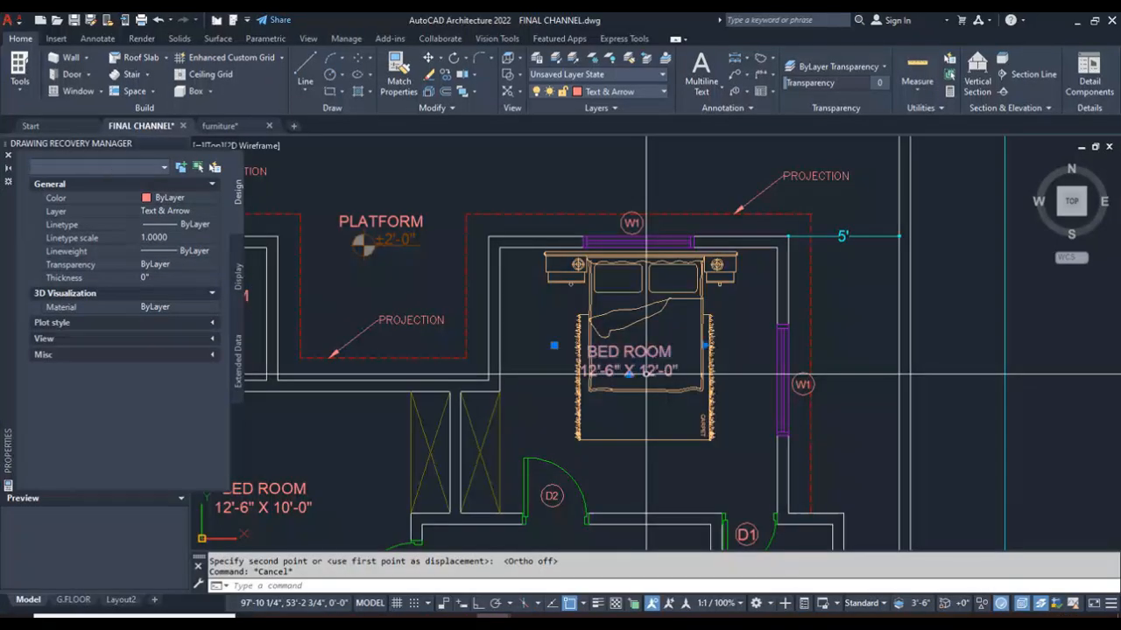
# Move the BED ROOM 12'-6" X 12'-0" label off the bed to the free space just below the carpet
pyautogui.click(638, 368)
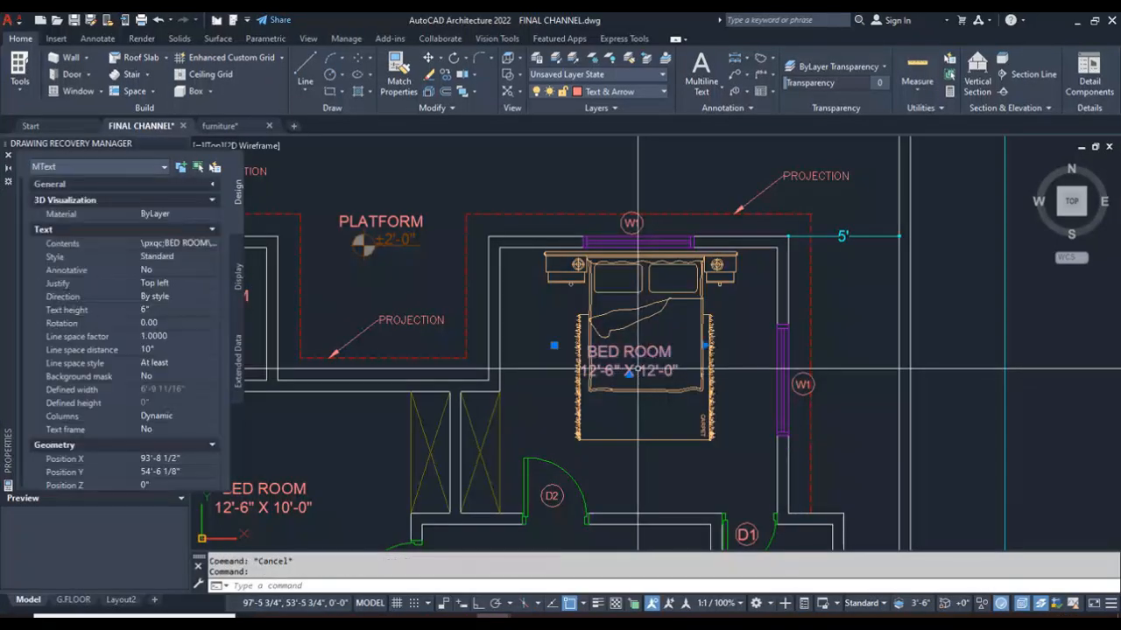
pyautogui.write('m')
pyautogui.press('Return')
pyautogui.click(705, 344)
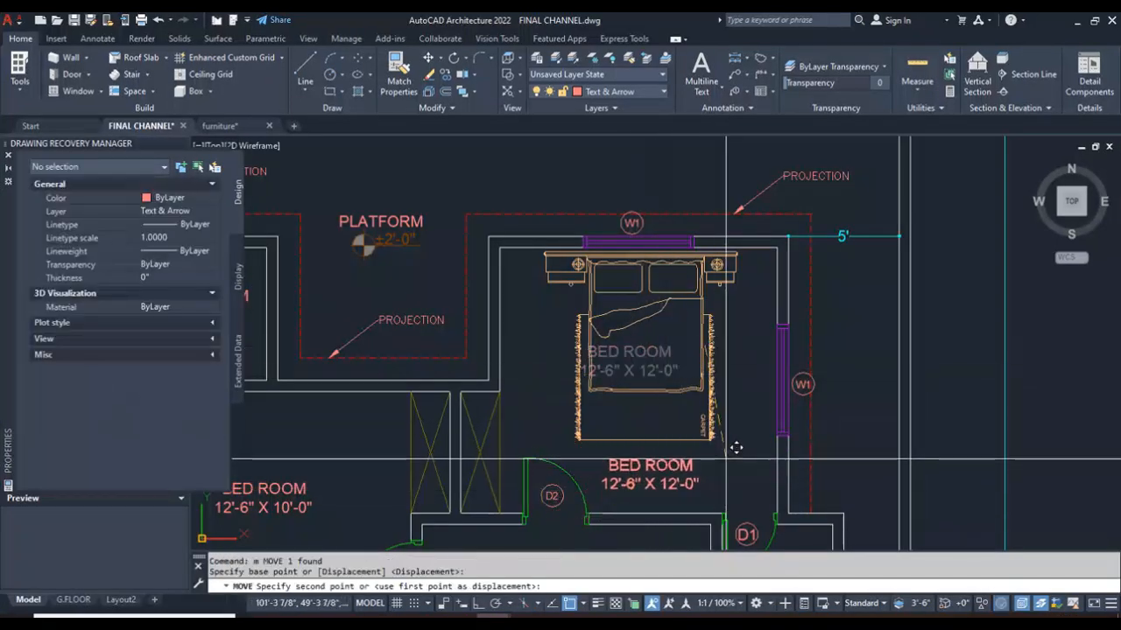
pyautogui.click(736, 444)
pyautogui.press('Escape')
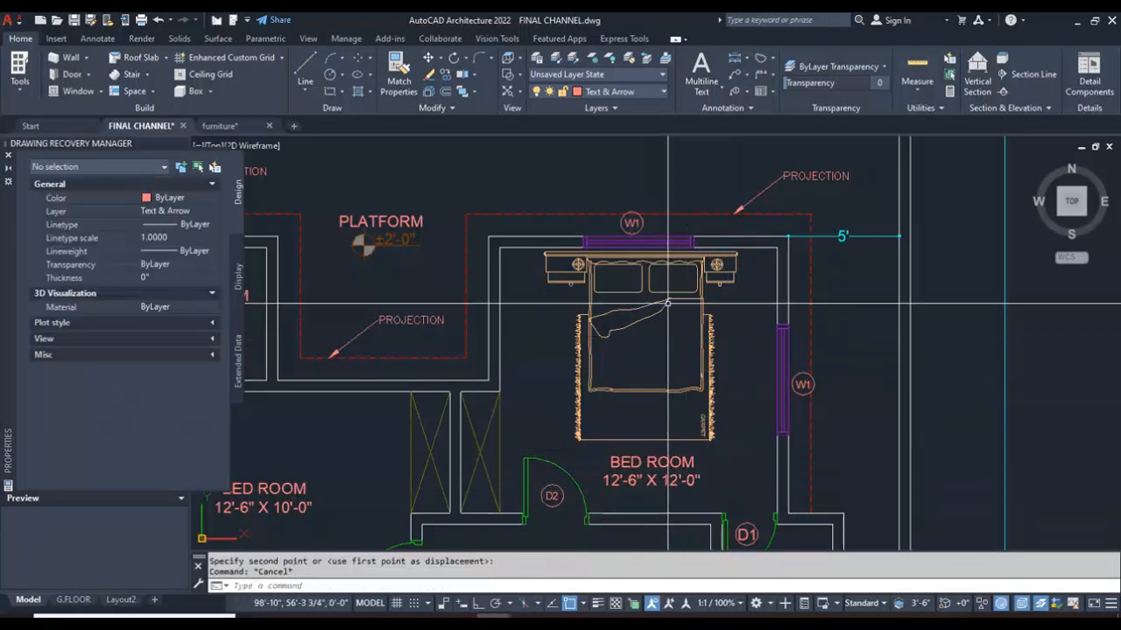
# Examine the placed bed up close, checking its headboard and nightstands against the wall and window W1
pyautogui.scroll(2, 660, 293)
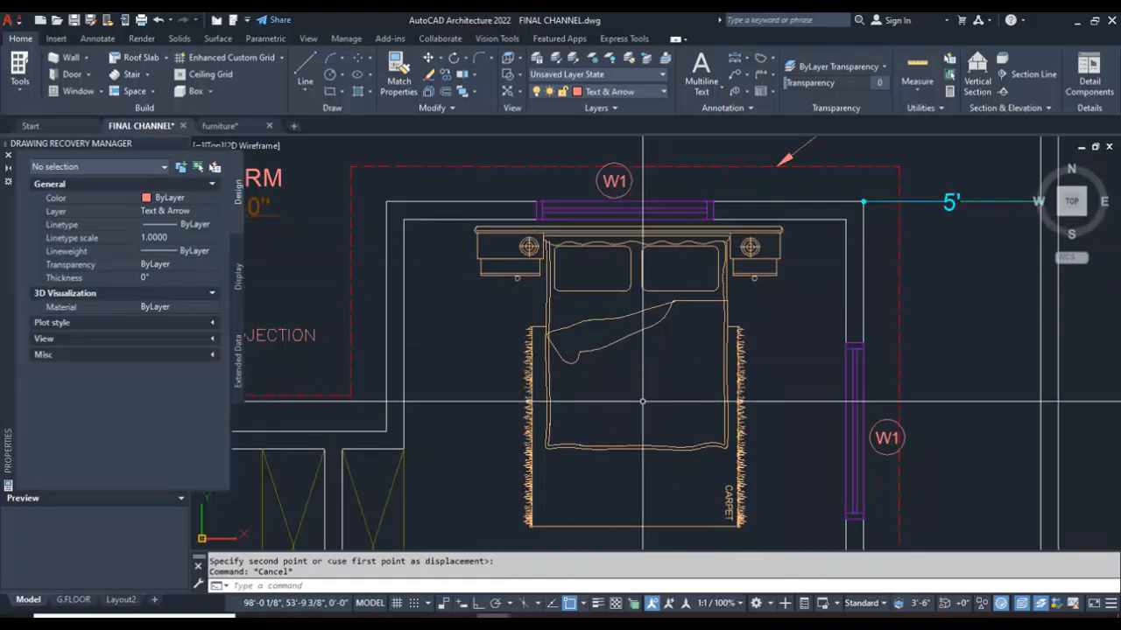
pyautogui.scroll(-2, 641, 363)
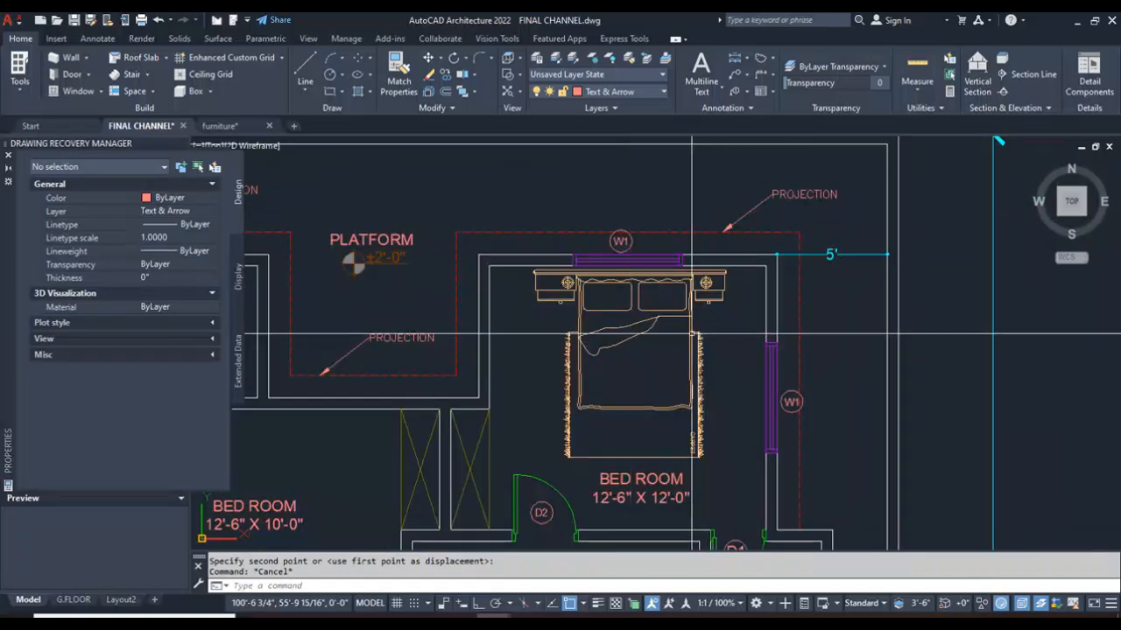
pyautogui.scroll(3, 576, 277)
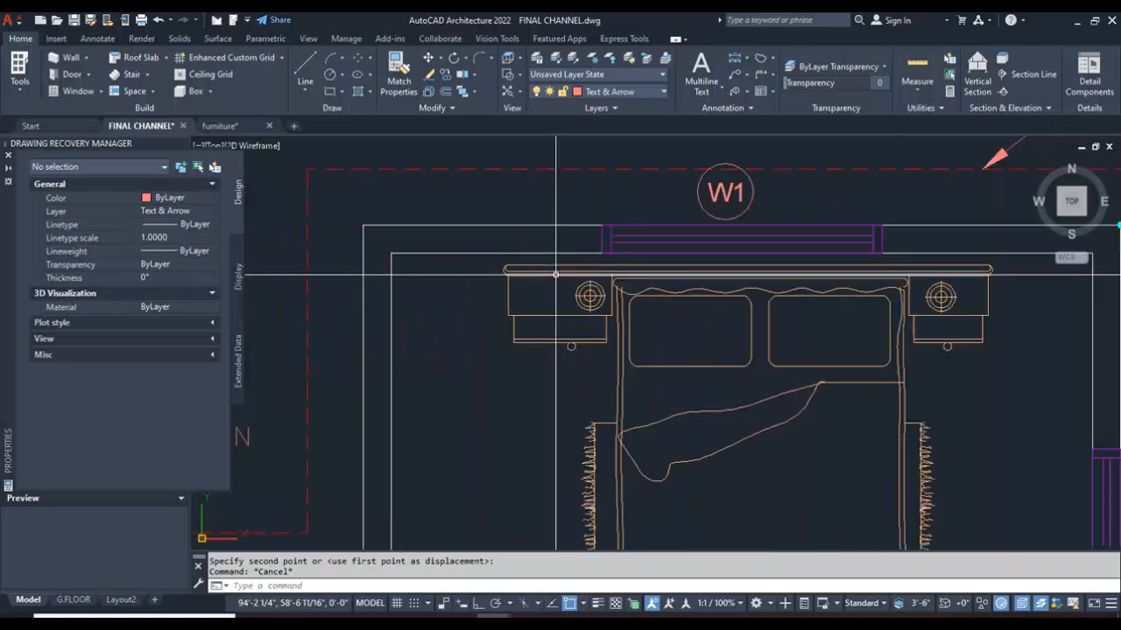
pyautogui.scroll(2, 565, 274)
pyautogui.scroll(-4, 599, 274)
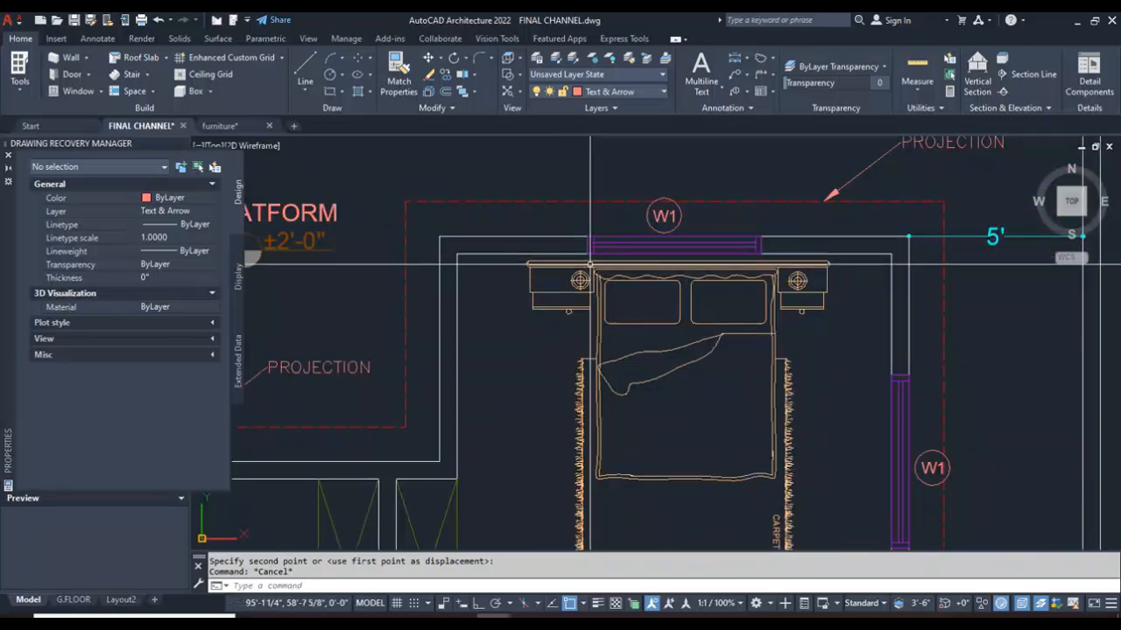
pyautogui.scroll(2, 567, 261)
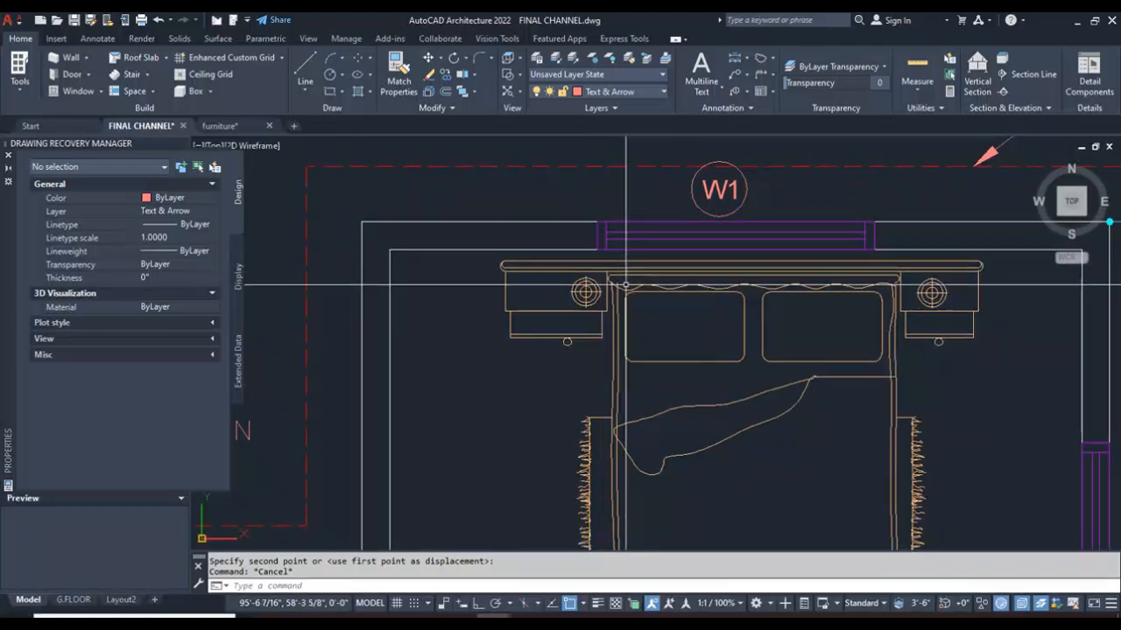
pyautogui.scroll(-4, 601, 272)
pyautogui.scroll(-5, 649, 286)
pyautogui.scroll(5, 662, 285)
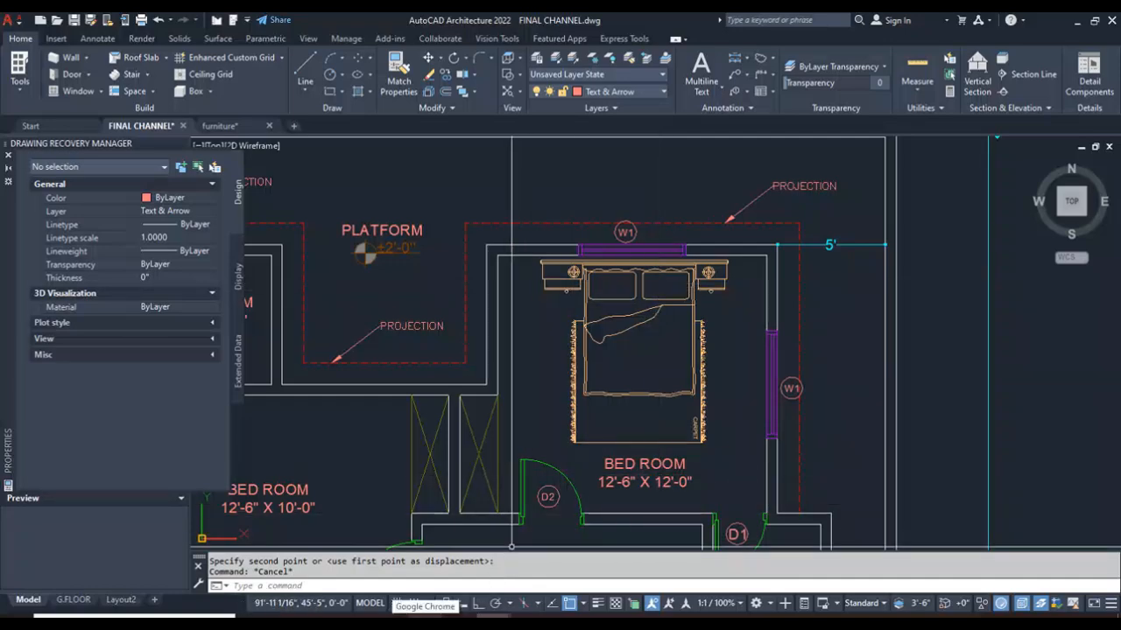
# Switch to furniture.dwg and look over its sheets of furniture blocks
pyautogui.click(221, 125)
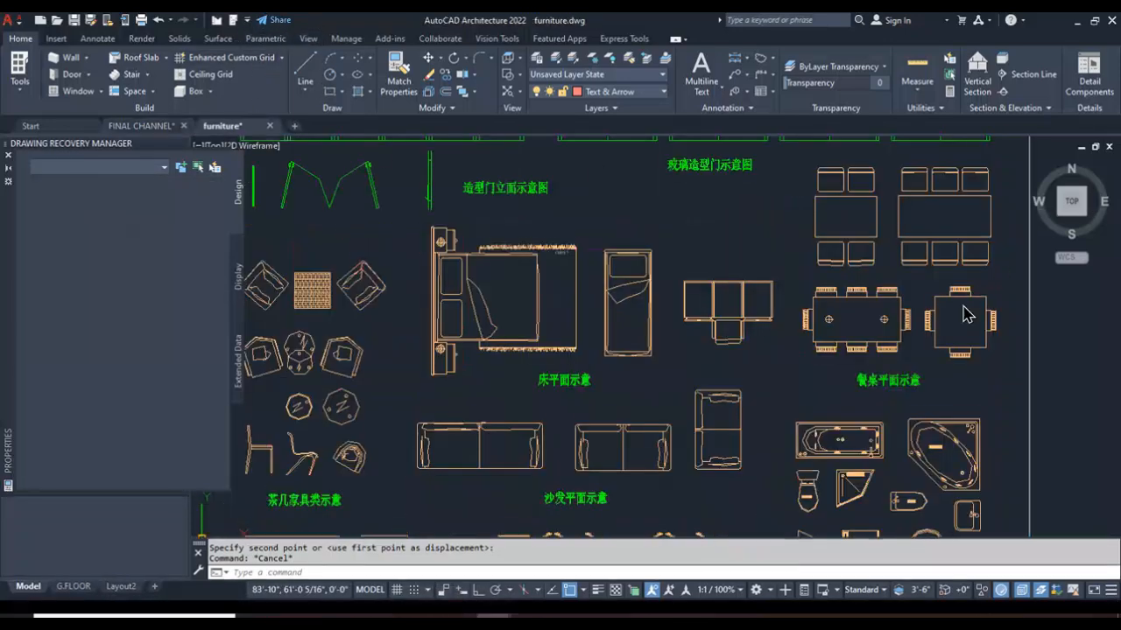
pyautogui.scroll(-6, 628, 266)
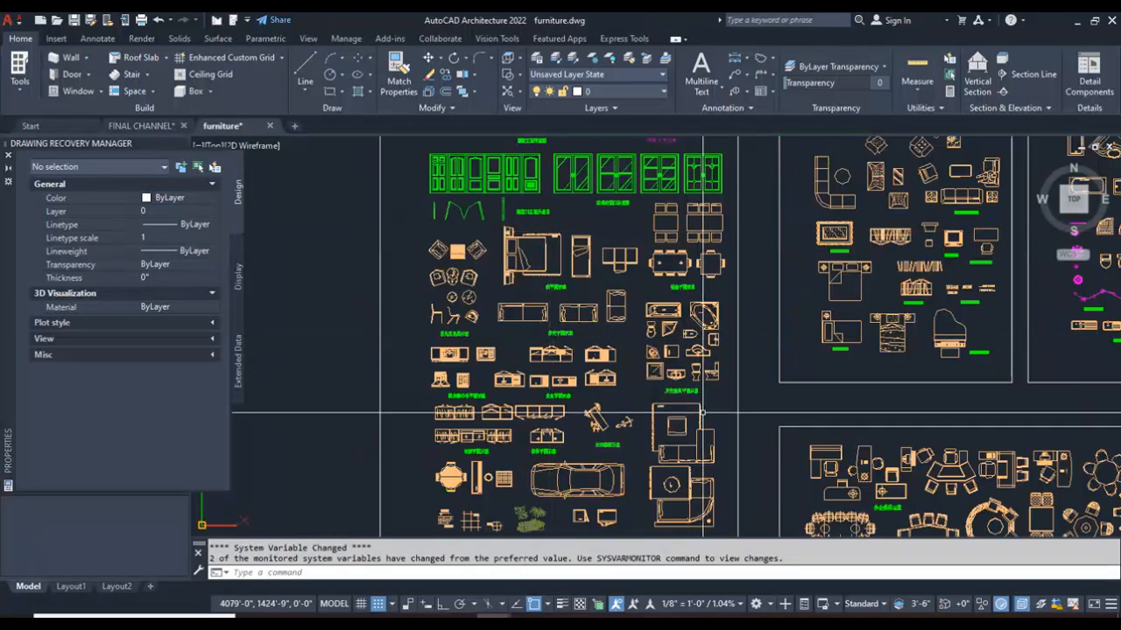
pyautogui.scroll(-3, 675, 341)
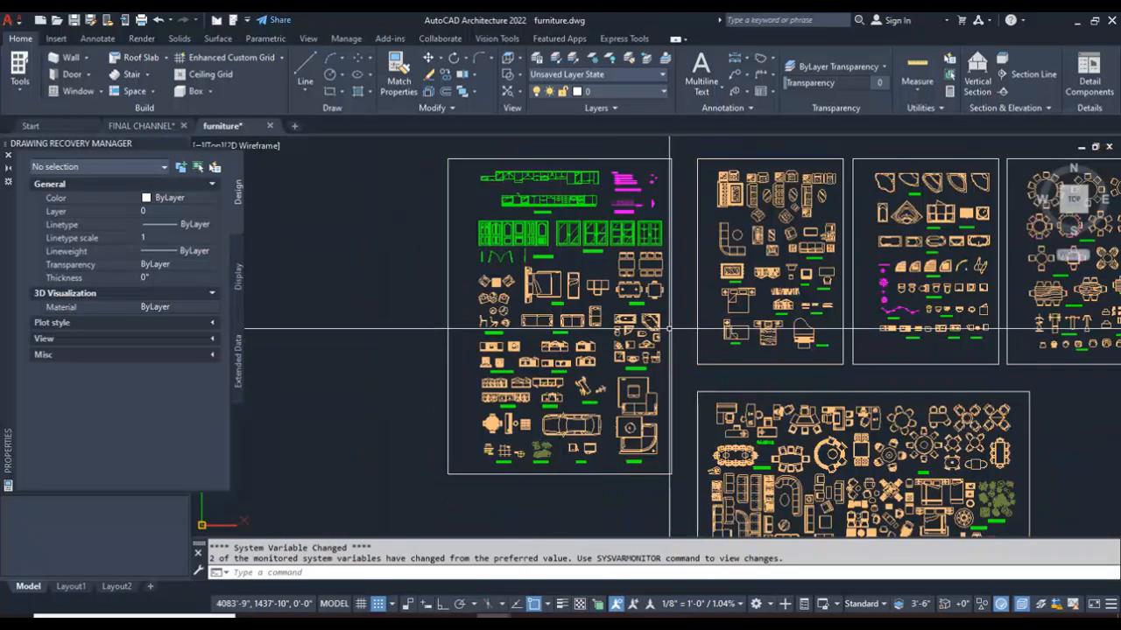
pyautogui.scroll(3, 751, 298)
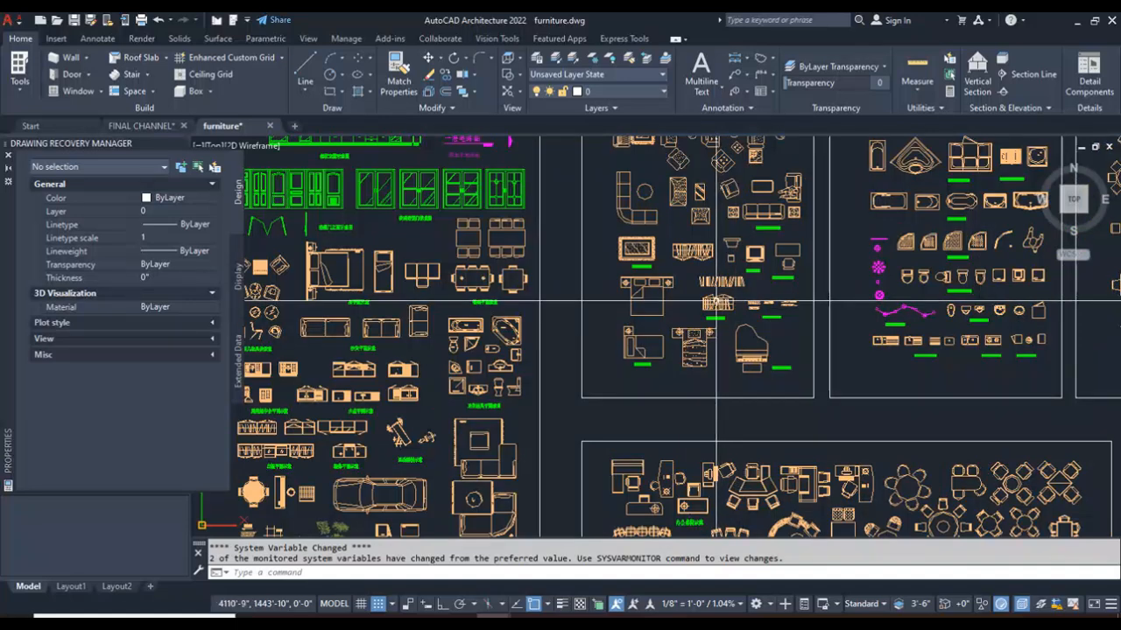
# Switch to Google Chrome, search Google for "top plan furniture" and browse the image results
pyautogui.click(432, 617)
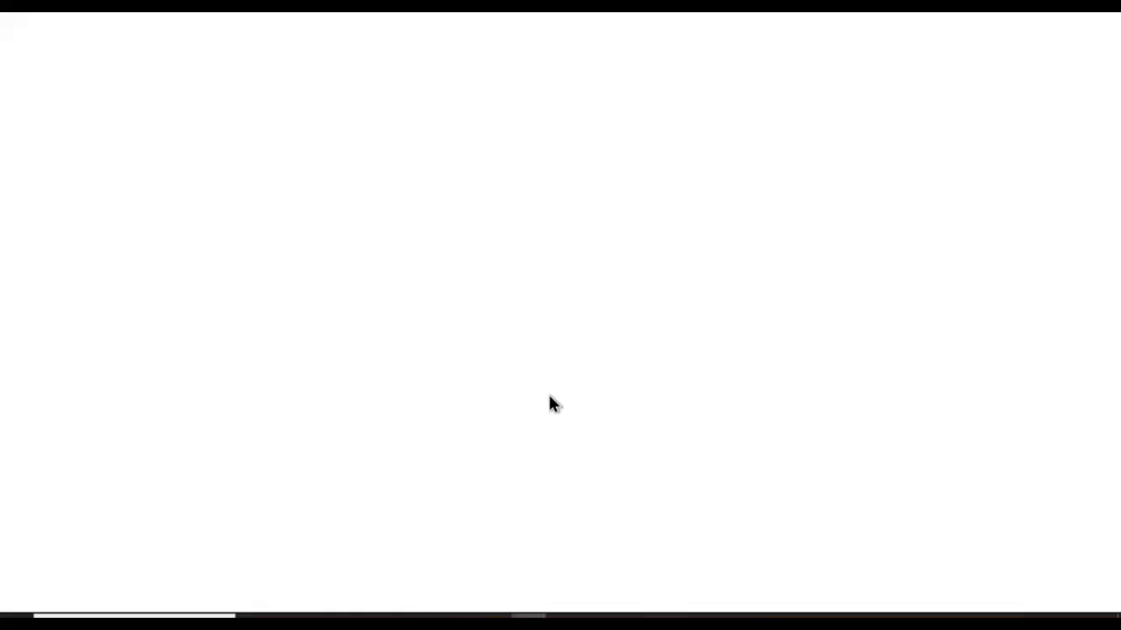
pyautogui.click(468, 303)
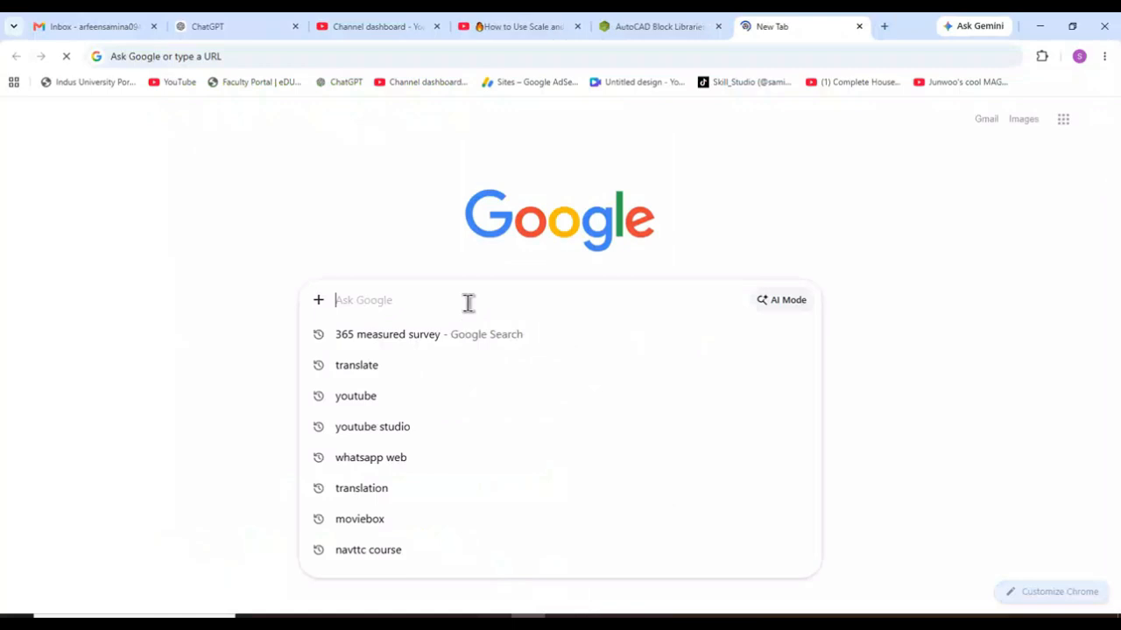
pyautogui.write('top pl')
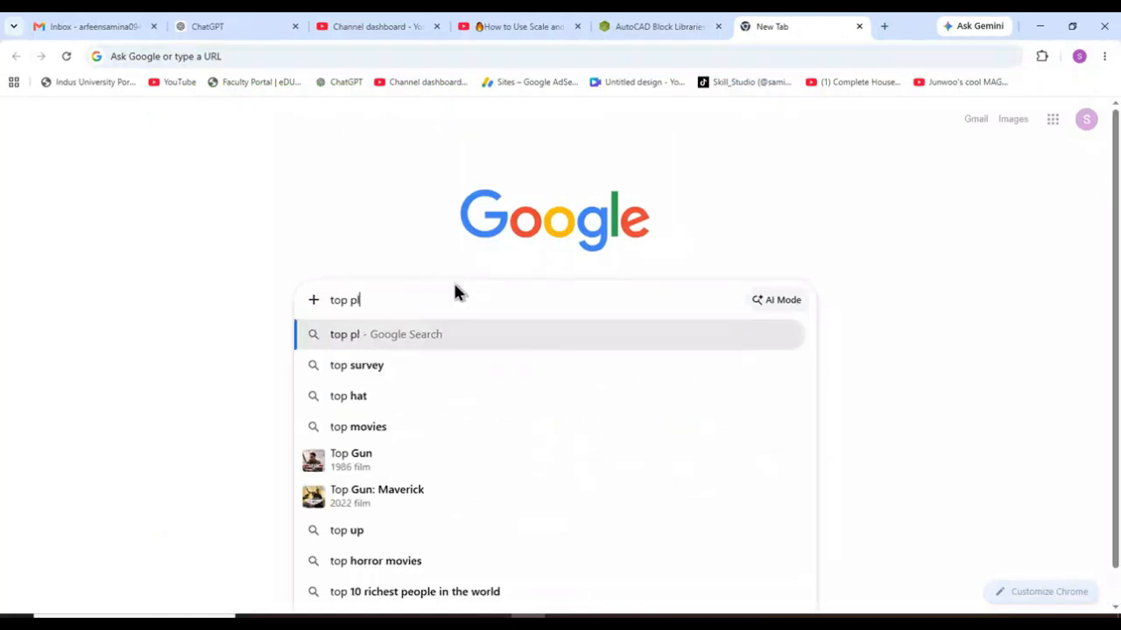
pyautogui.write('an')
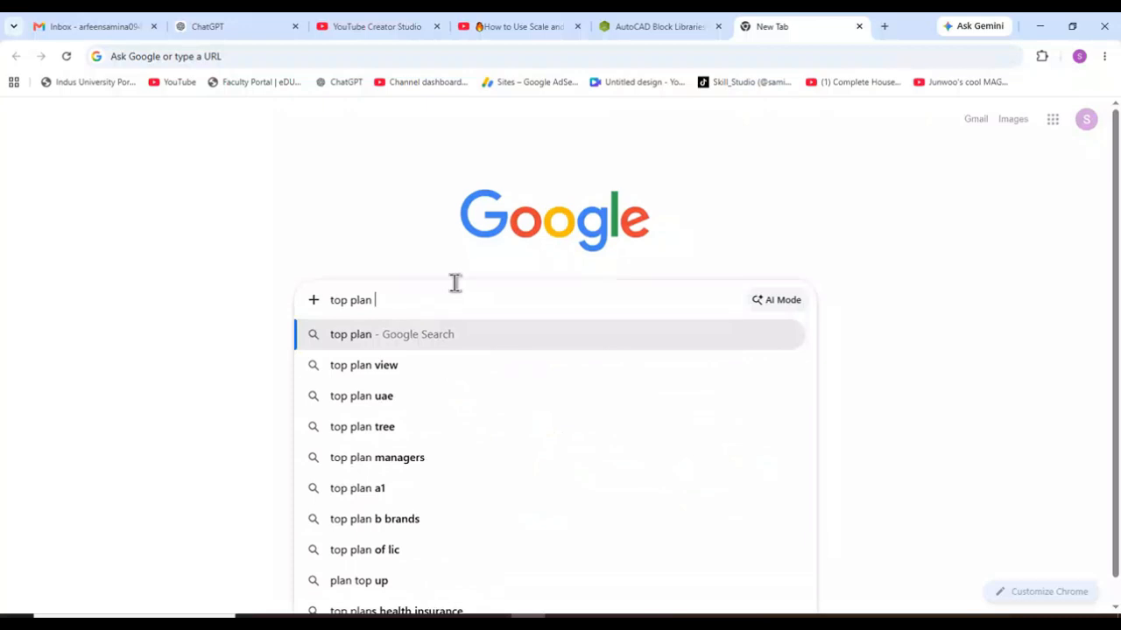
pyautogui.write(' furn')
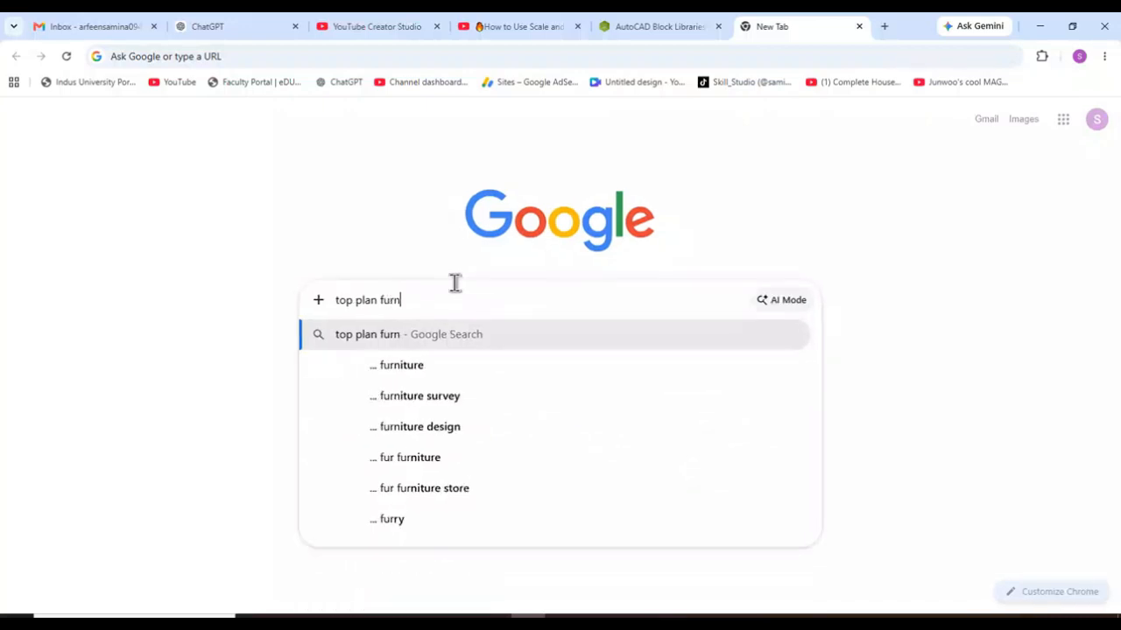
pyautogui.write('iture')
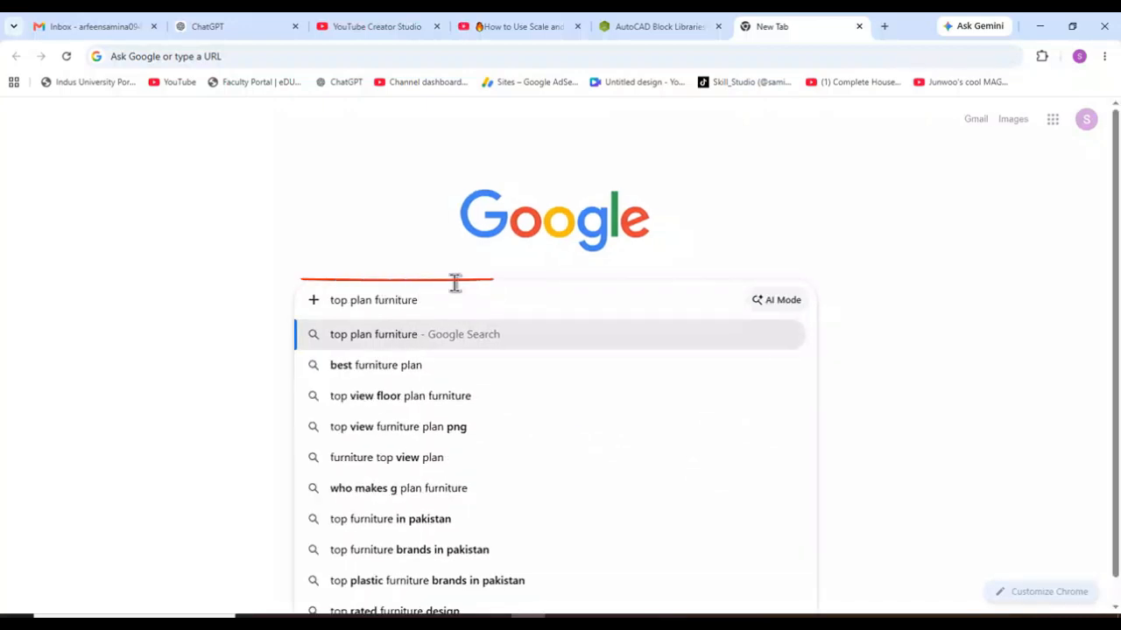
pyautogui.press('Return')
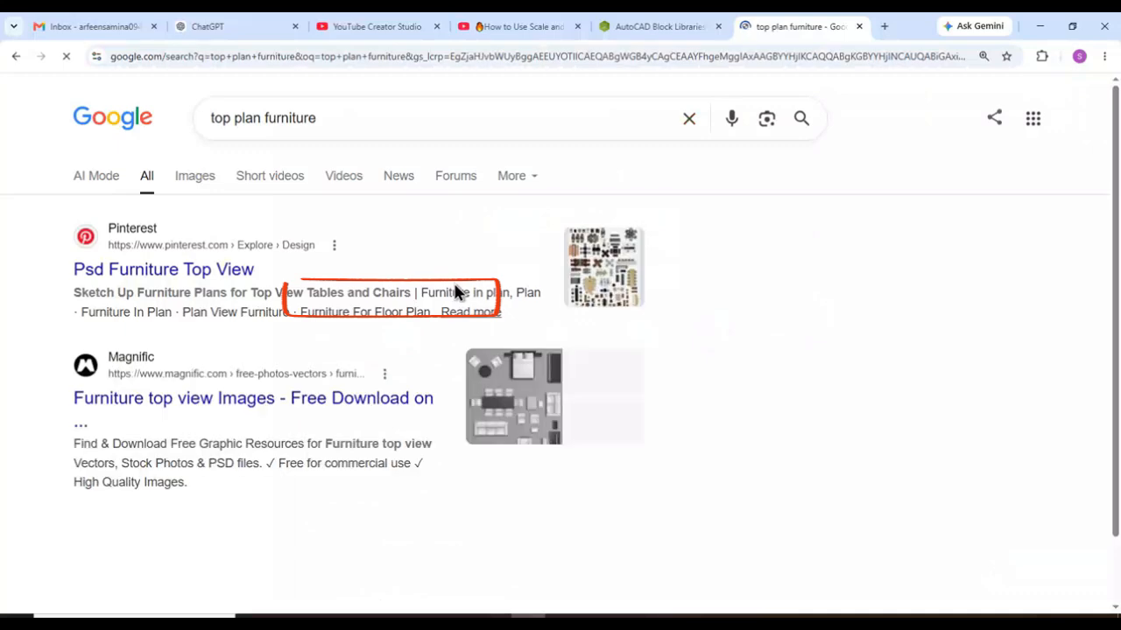
pyautogui.click(189, 178)
pyautogui.scroll(-2, 727, 324)
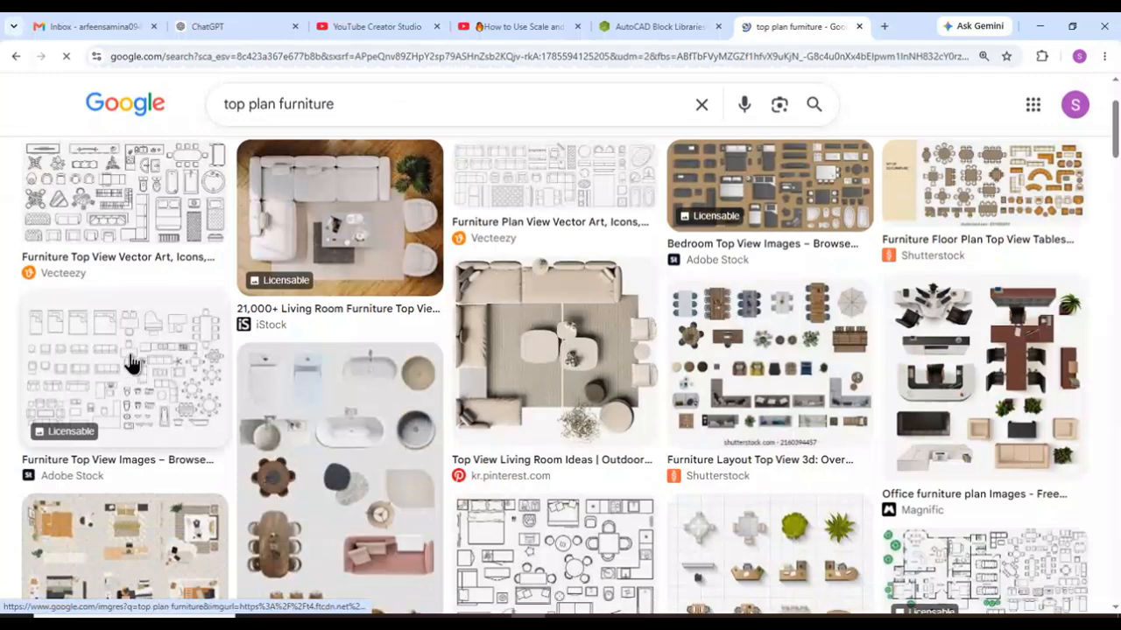
# Preview the Vecteezy furniture top view image and look through the similar images beneath it
pyautogui.click(134, 228)
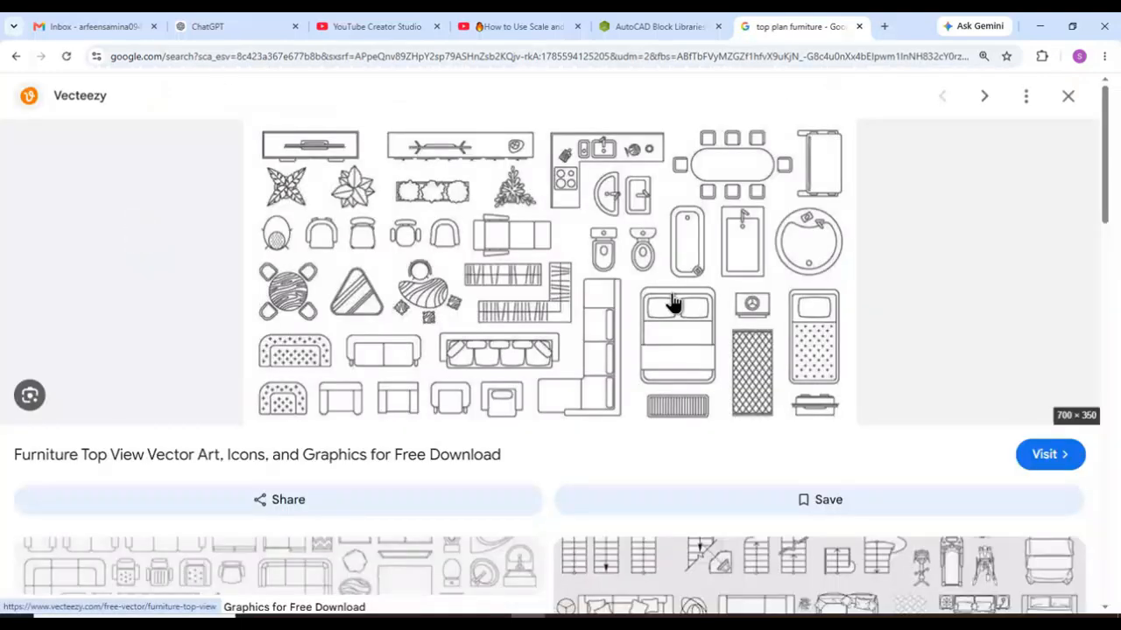
pyautogui.scroll(-2, 673, 303)
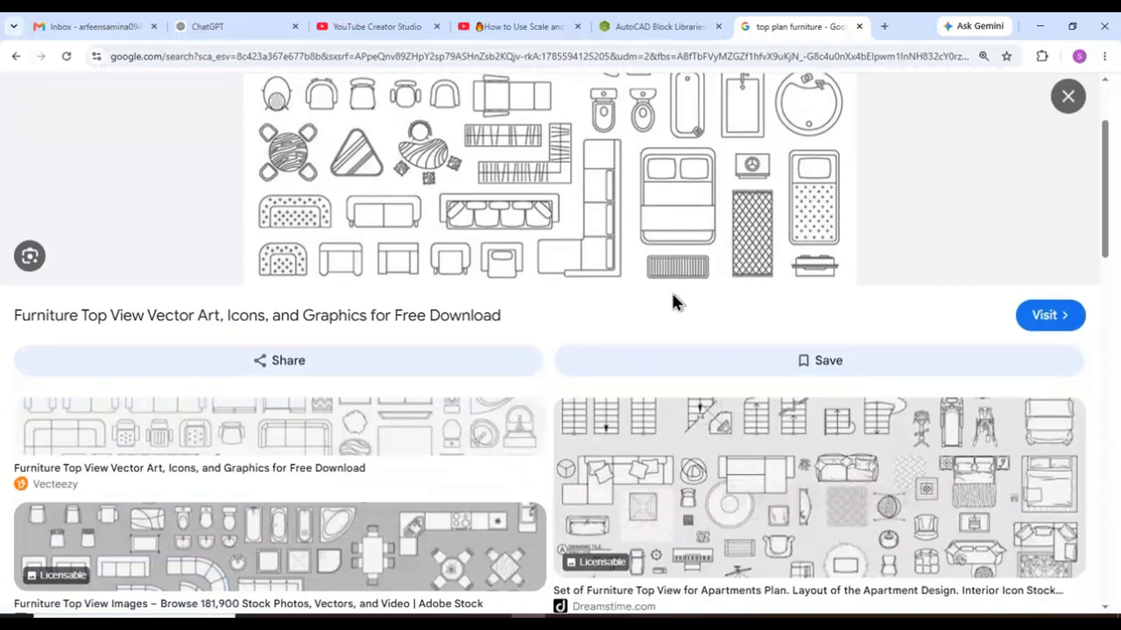
pyautogui.scroll(2, 674, 302)
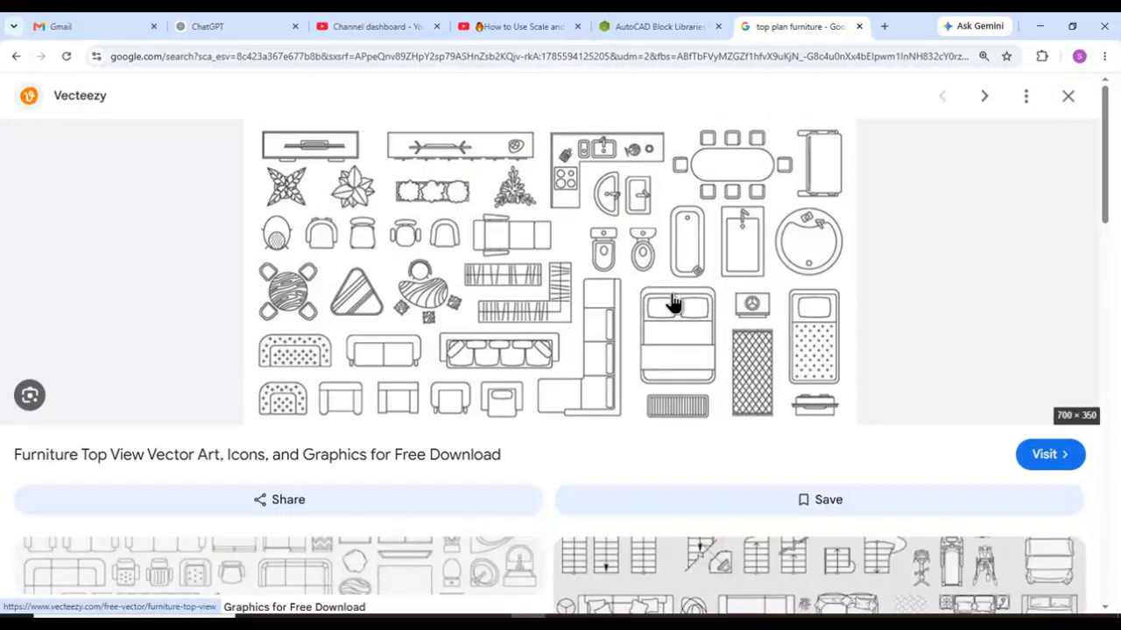
pyautogui.scroll(-7, 673, 302)
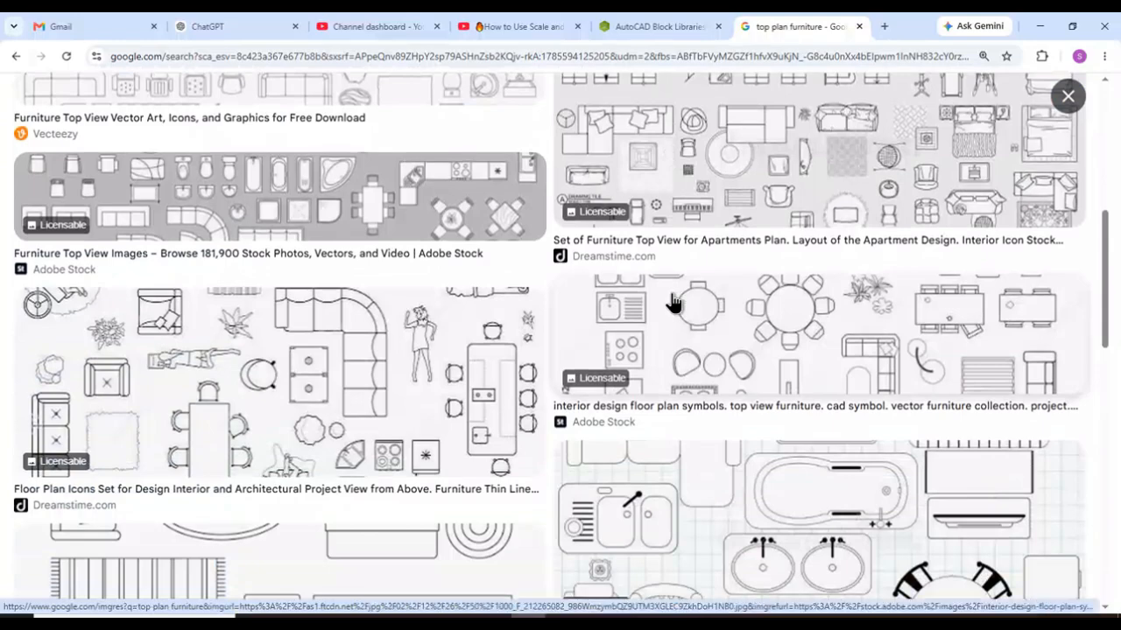
# Preview the Adobe Stock image of interior design floor plan symbols, then return to browsing the main image results
pyautogui.click(797, 302)
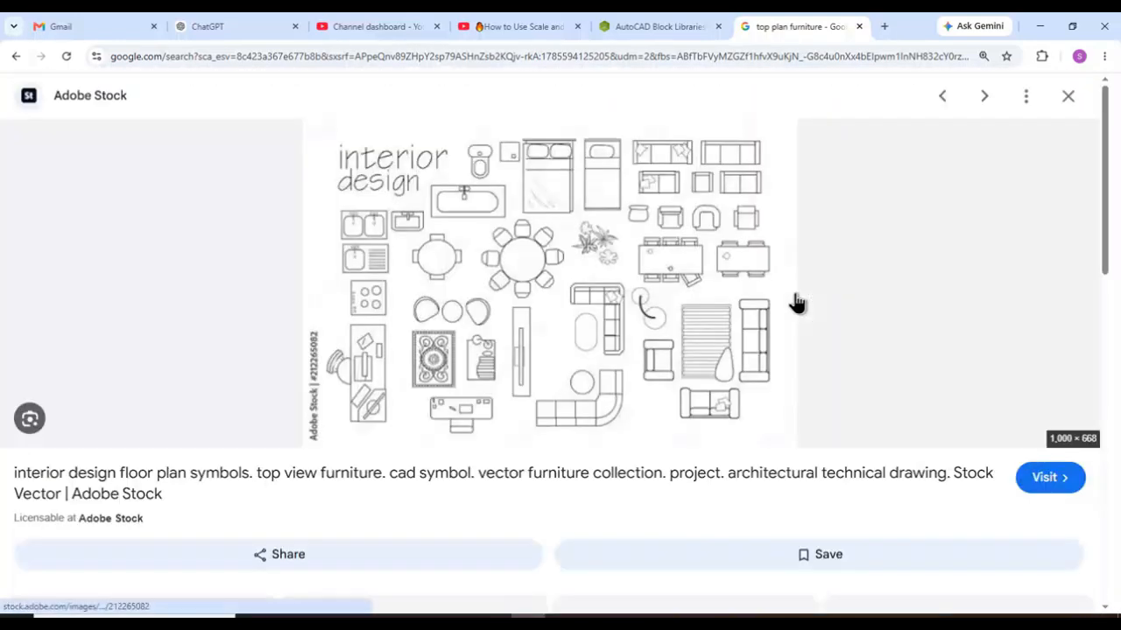
pyautogui.scroll(-3, 797, 302)
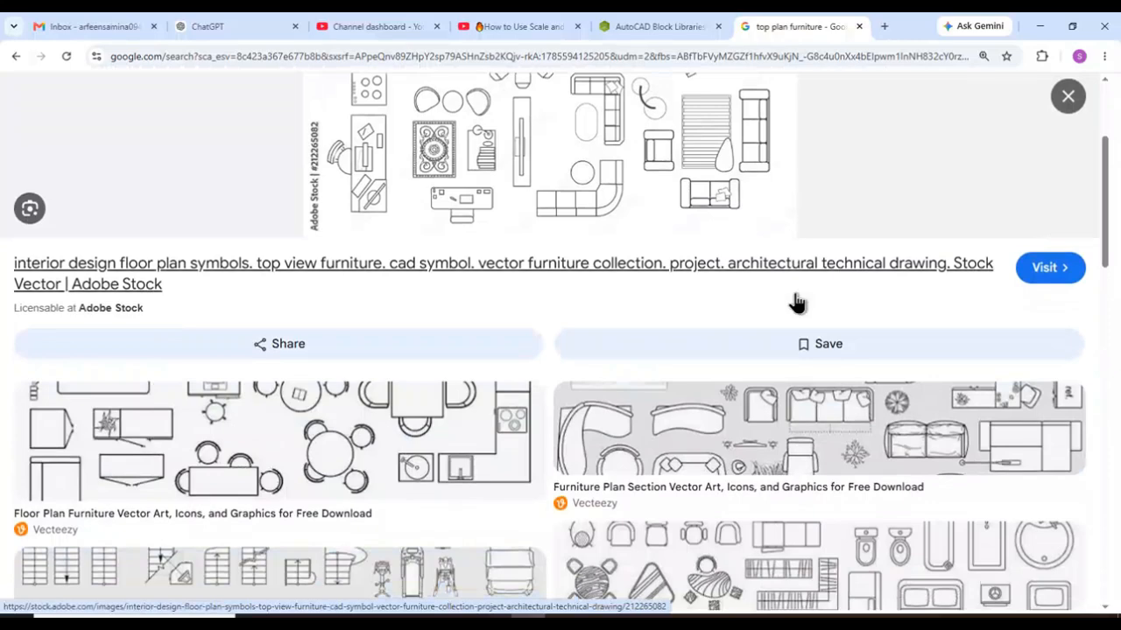
pyautogui.scroll(-5, 1108, 95)
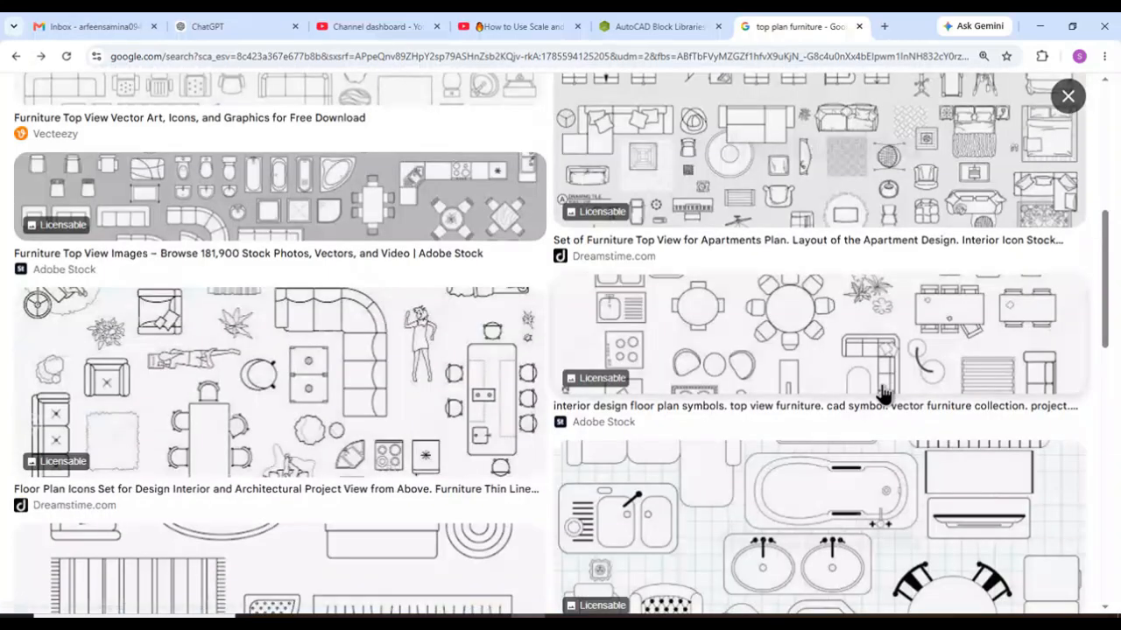
pyautogui.scroll(-5, 882, 394)
pyautogui.scroll(3, 1066, 156)
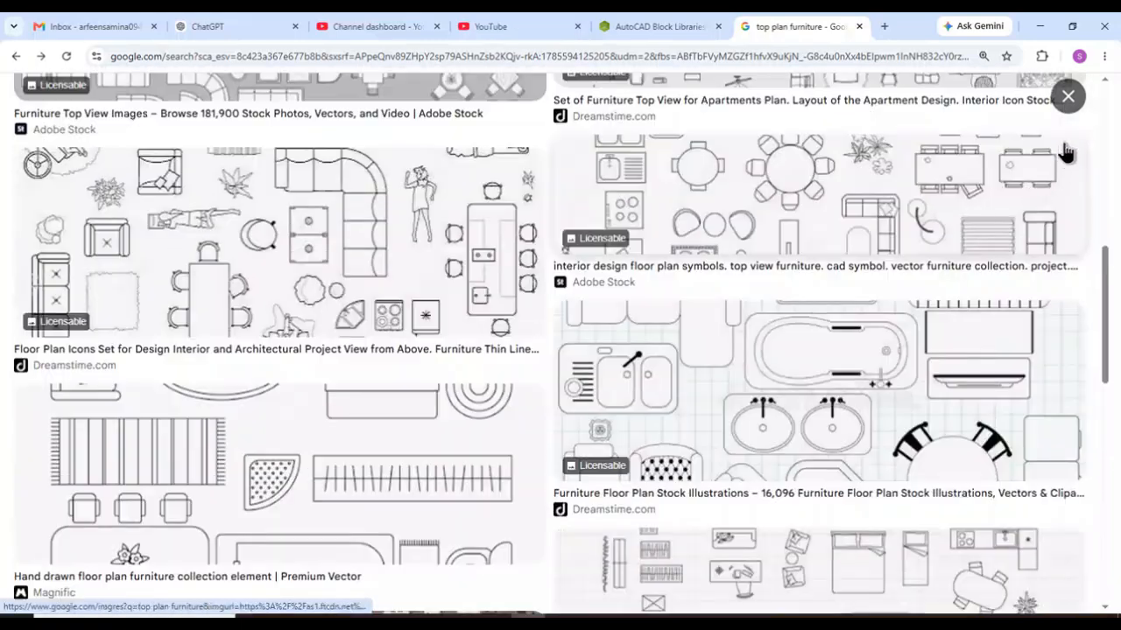
pyautogui.click(1069, 96)
pyautogui.scroll(-2, 768, 407)
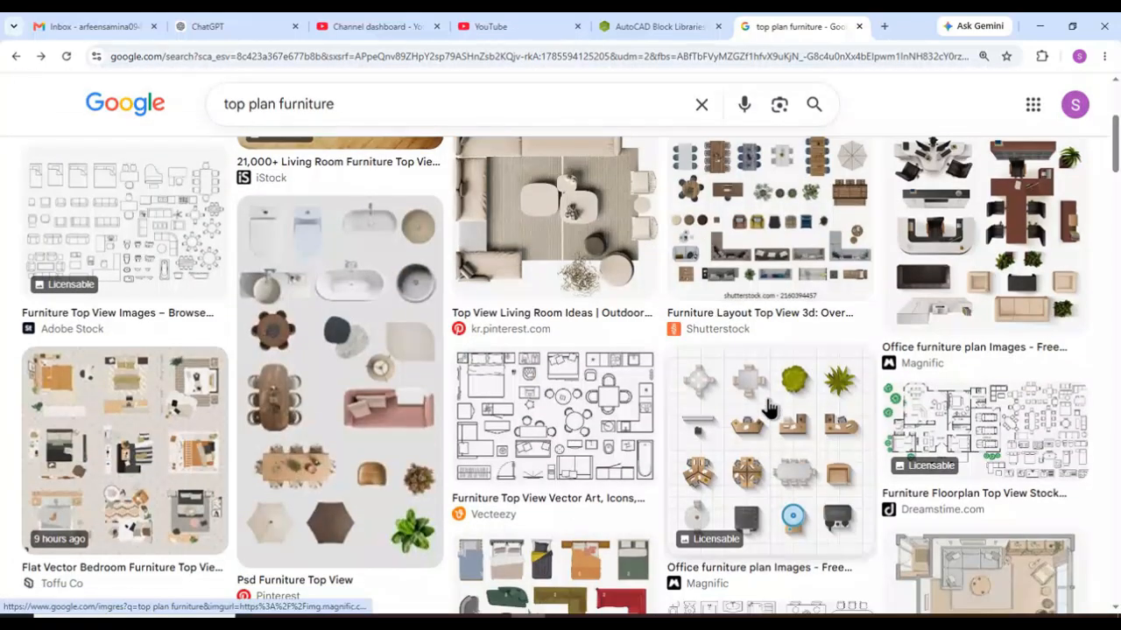
# Browse further through the top plan furniture images, preview the Vecteezy line-art furniture image, and return to the results
pyautogui.scroll(-3, 769, 407)
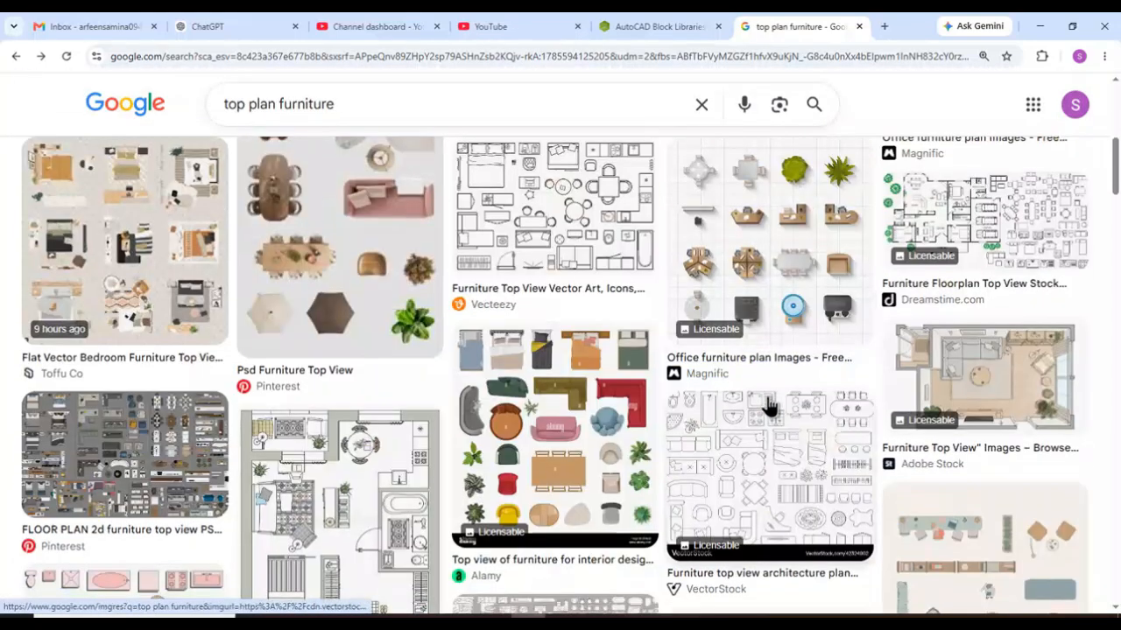
pyautogui.scroll(-2, 769, 407)
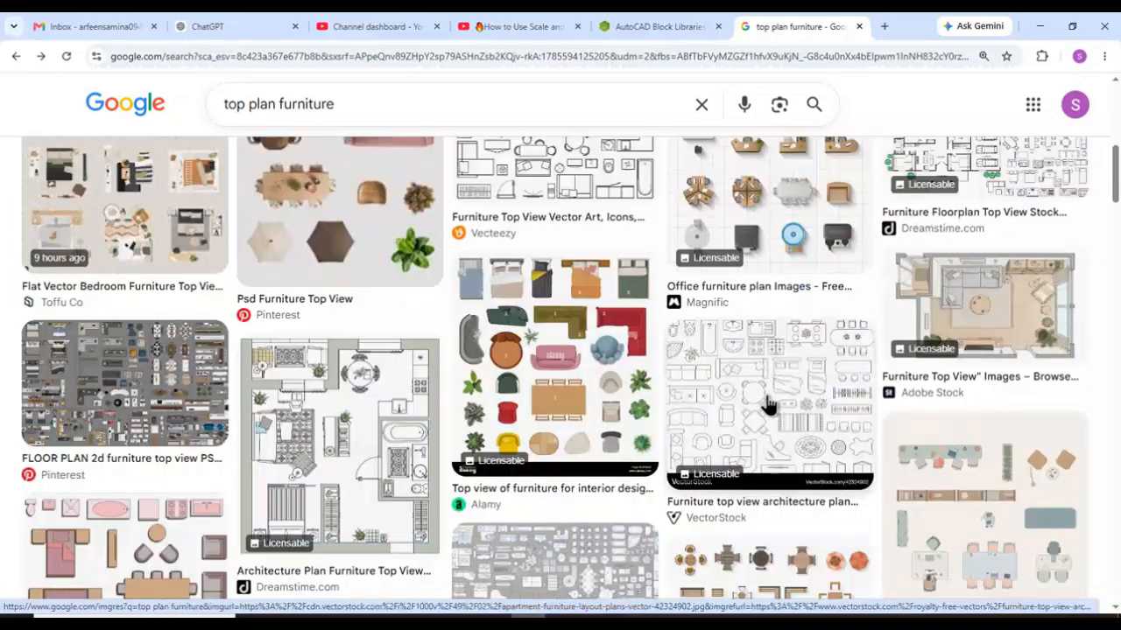
pyautogui.scroll(-3, 768, 403)
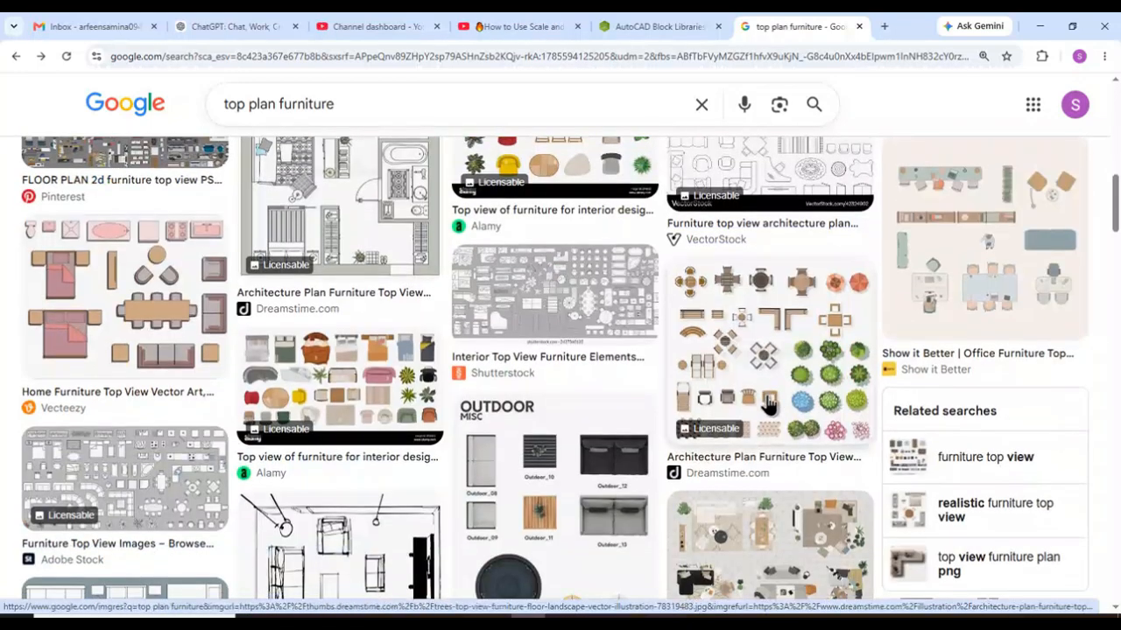
pyautogui.scroll(5, 768, 402)
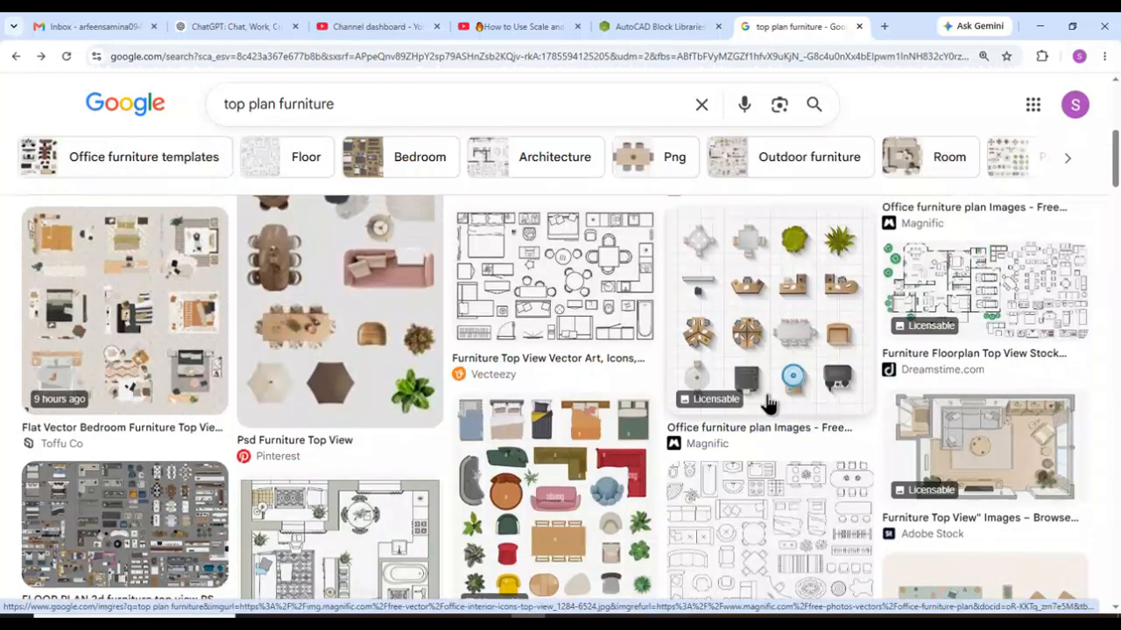
pyautogui.click(617, 329)
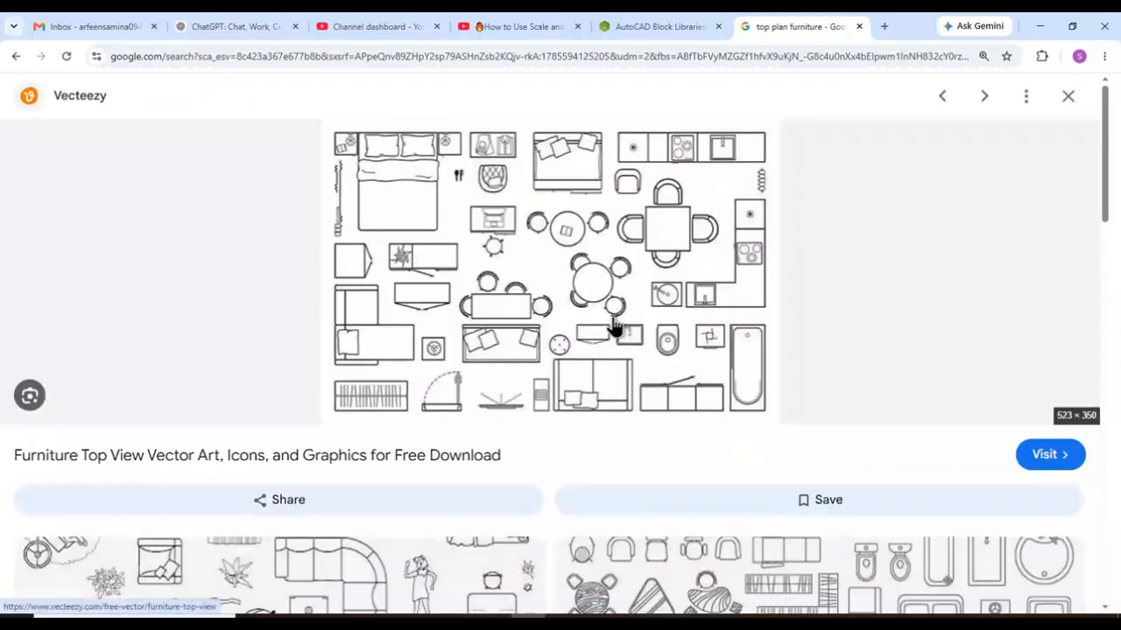
pyautogui.scroll(-3, 900, 378)
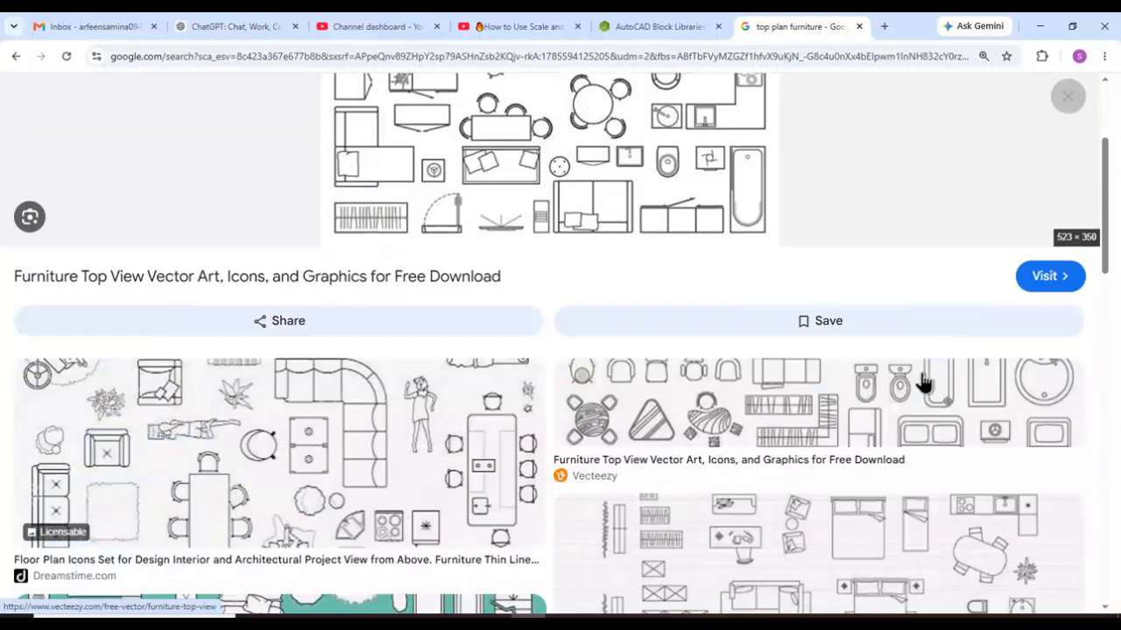
pyautogui.scroll(3, 911, 372)
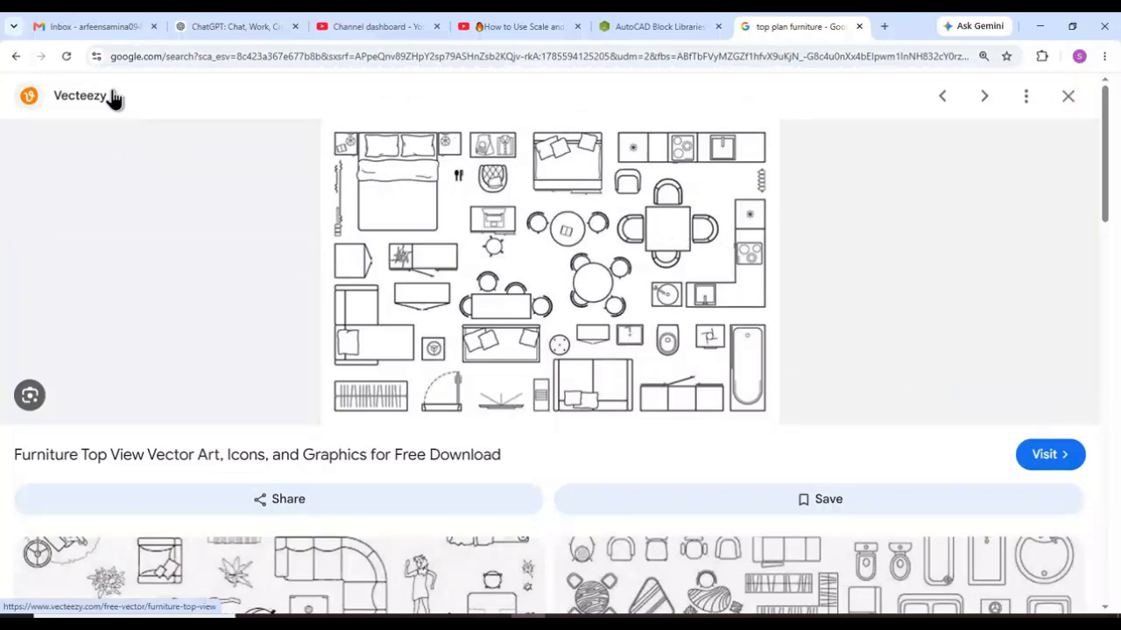
pyautogui.click(16, 56)
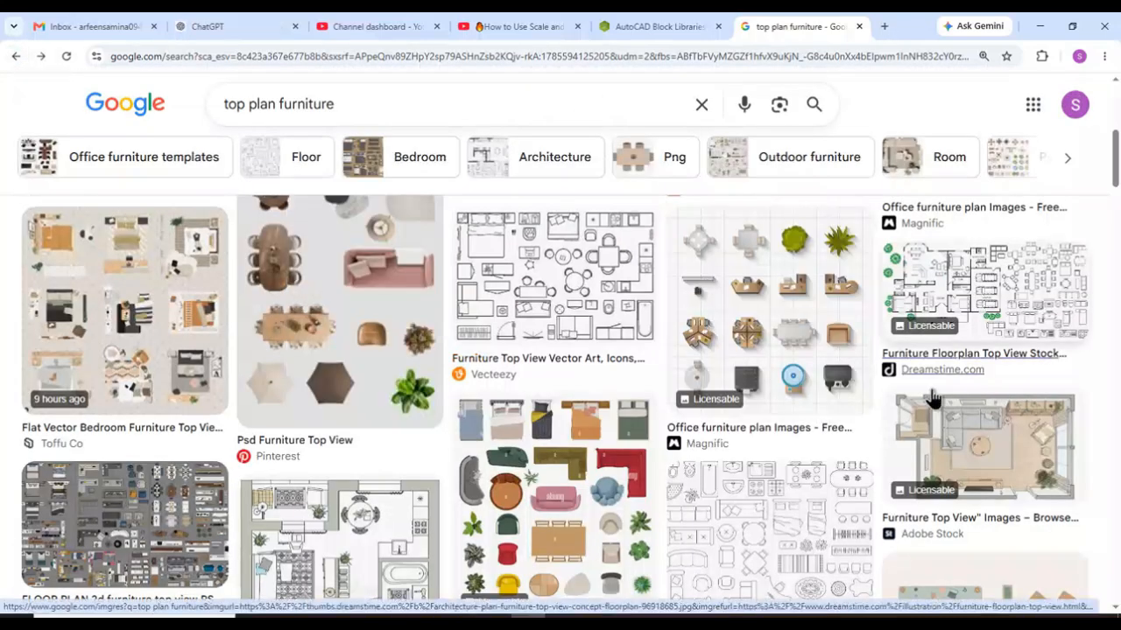
pyautogui.click(848, 512)
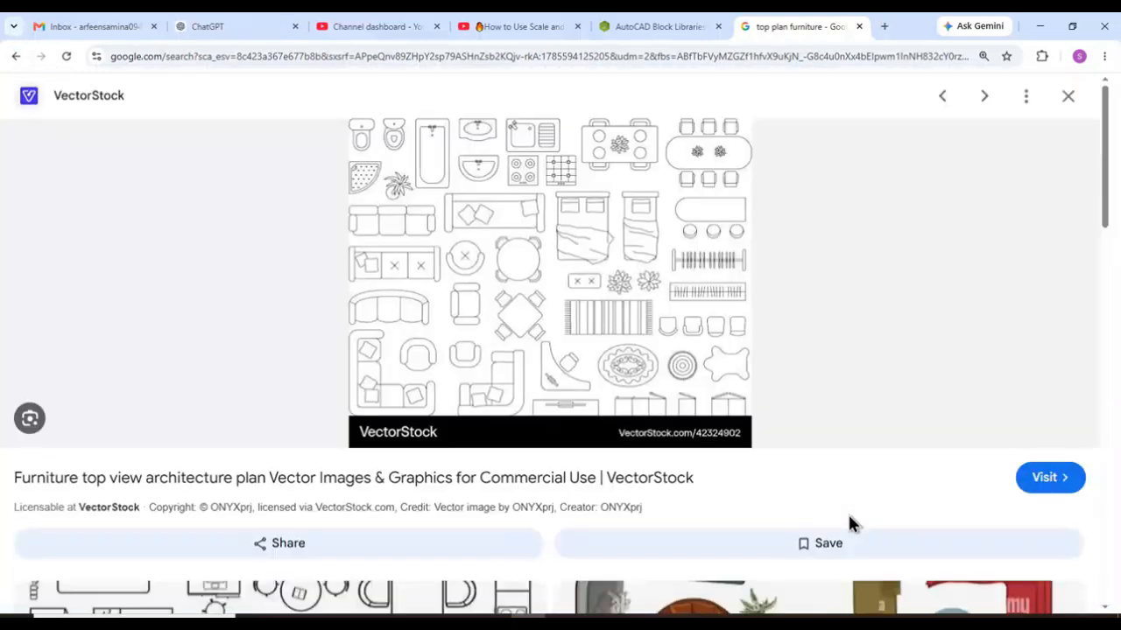
pyautogui.rightClick(598, 262)
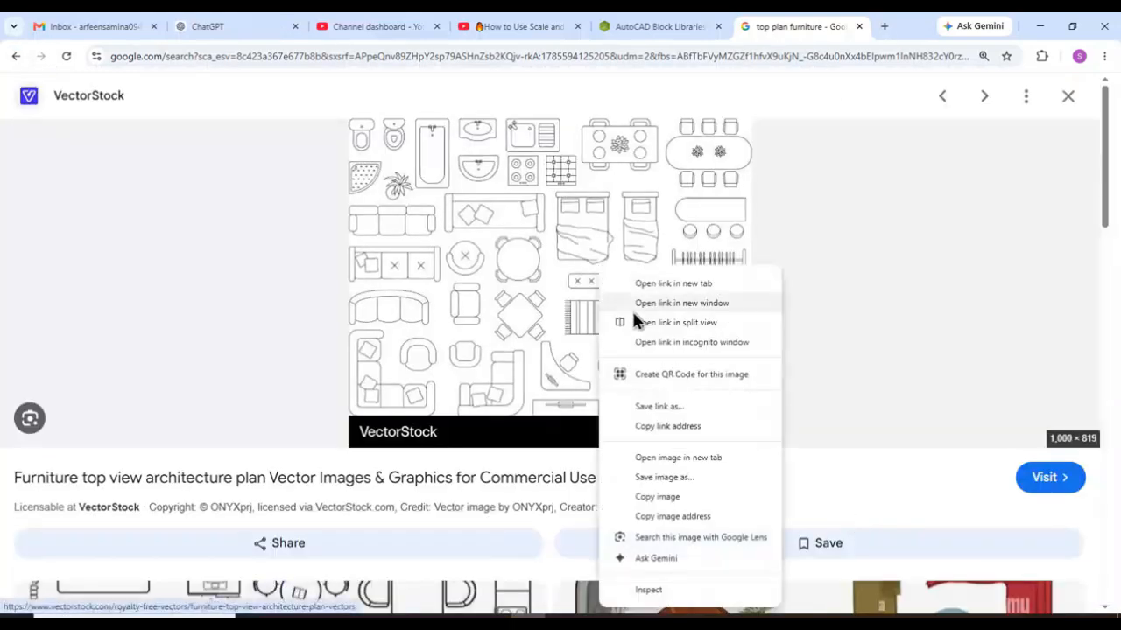
pyautogui.click(707, 479)
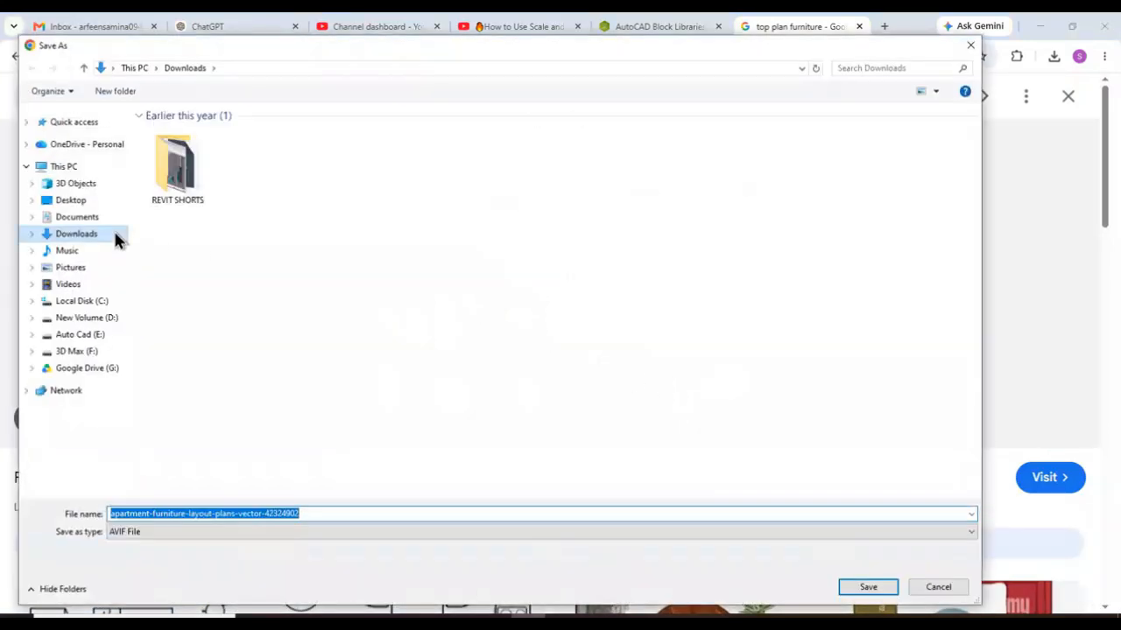
pyautogui.write('1')
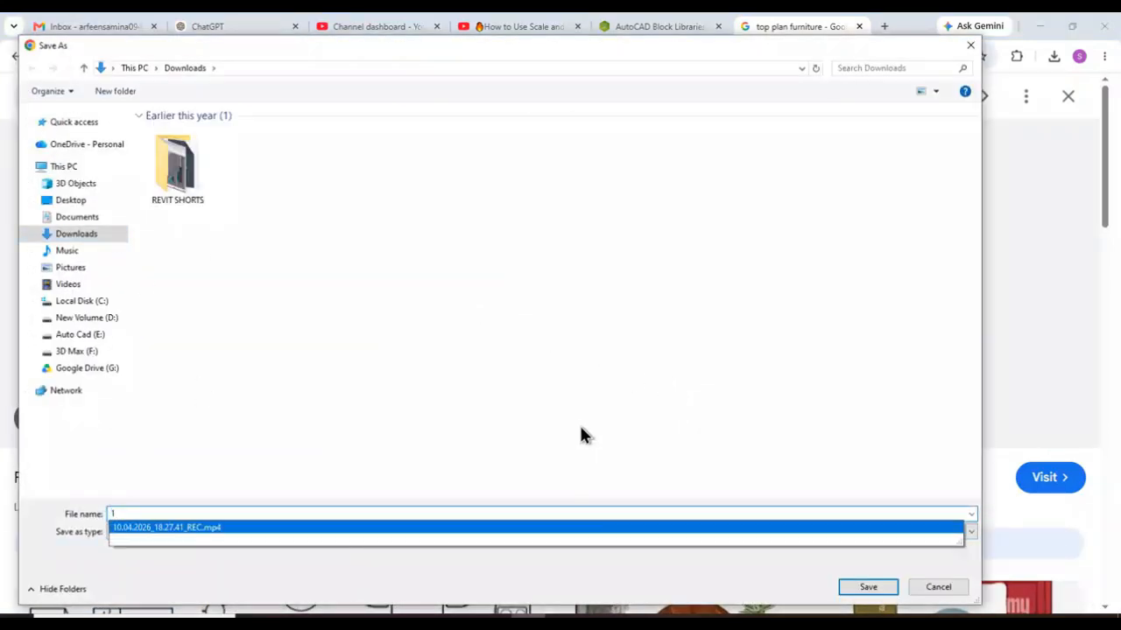
pyautogui.click(432, 532)
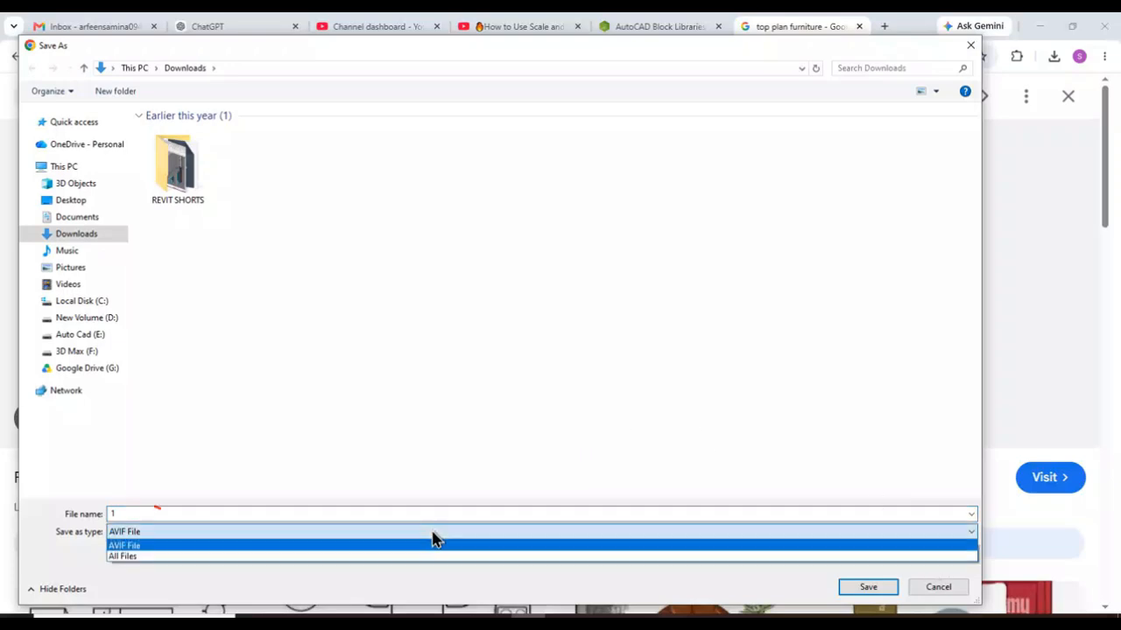
pyautogui.click(433, 532)
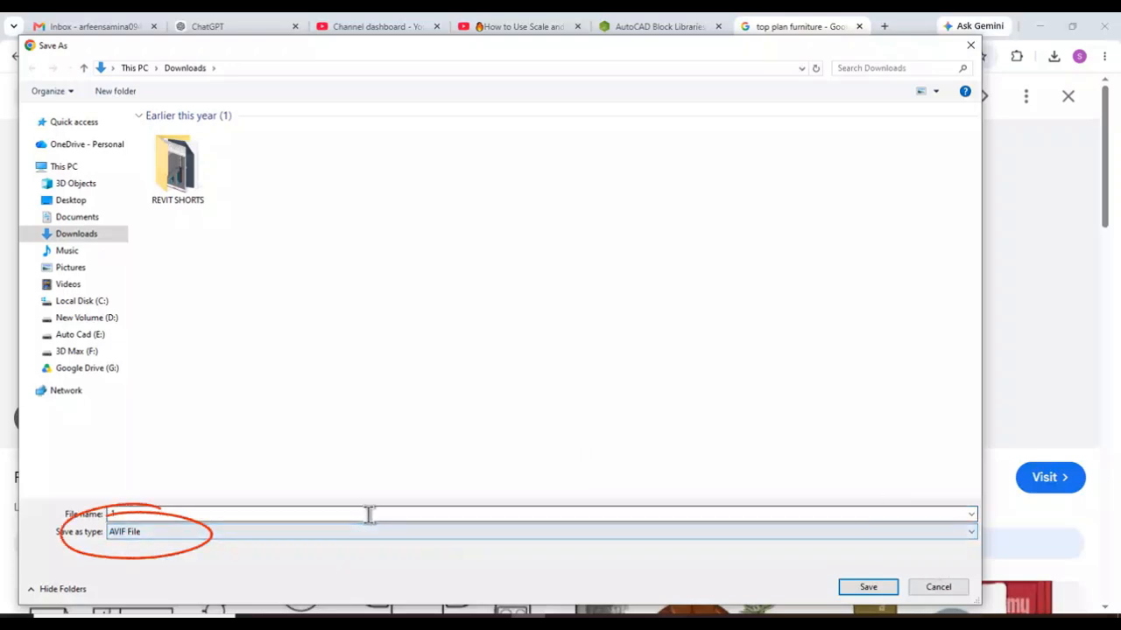
pyautogui.click(938, 589)
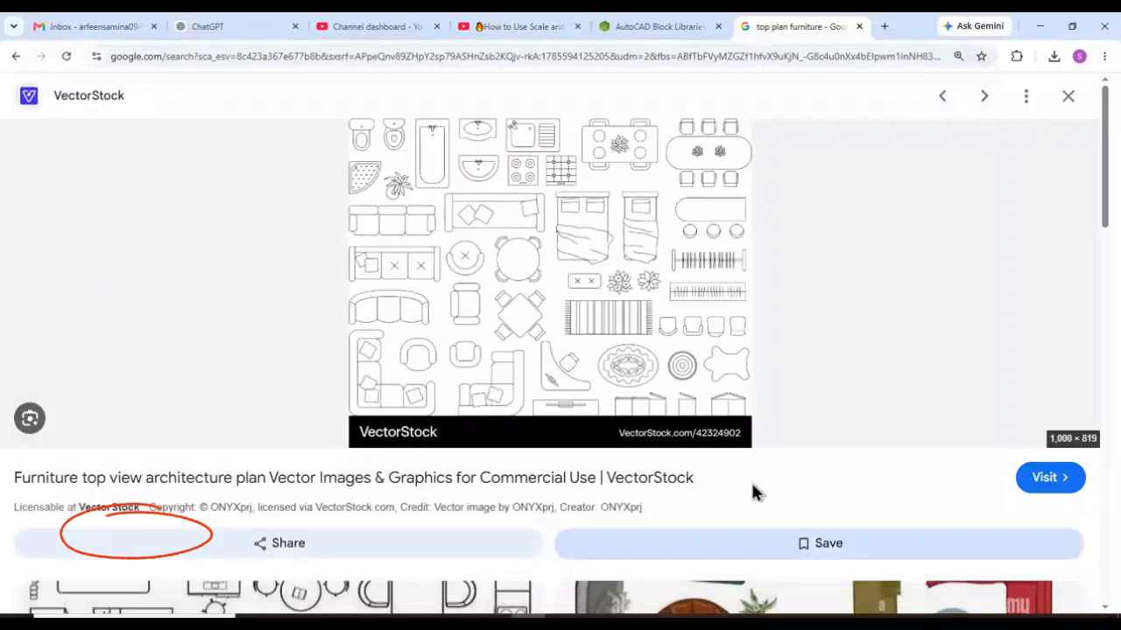
pyautogui.click(15, 58)
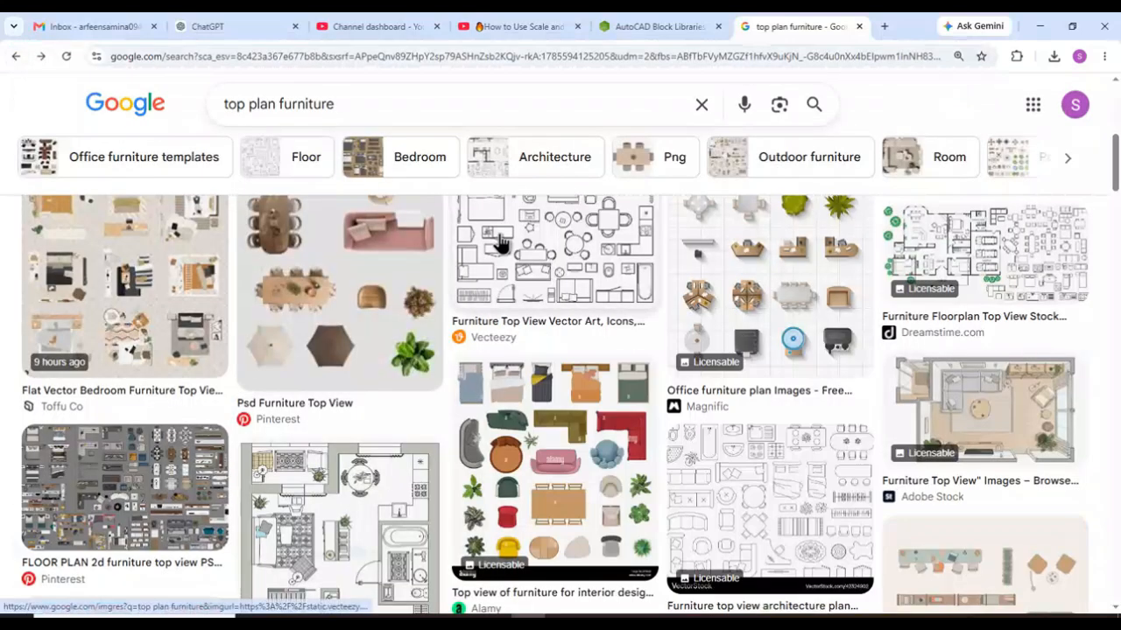
# Preview the Vecteezy line-art furniture image and save it to Downloads as a JPEG image named 1
pyautogui.click(538, 258)
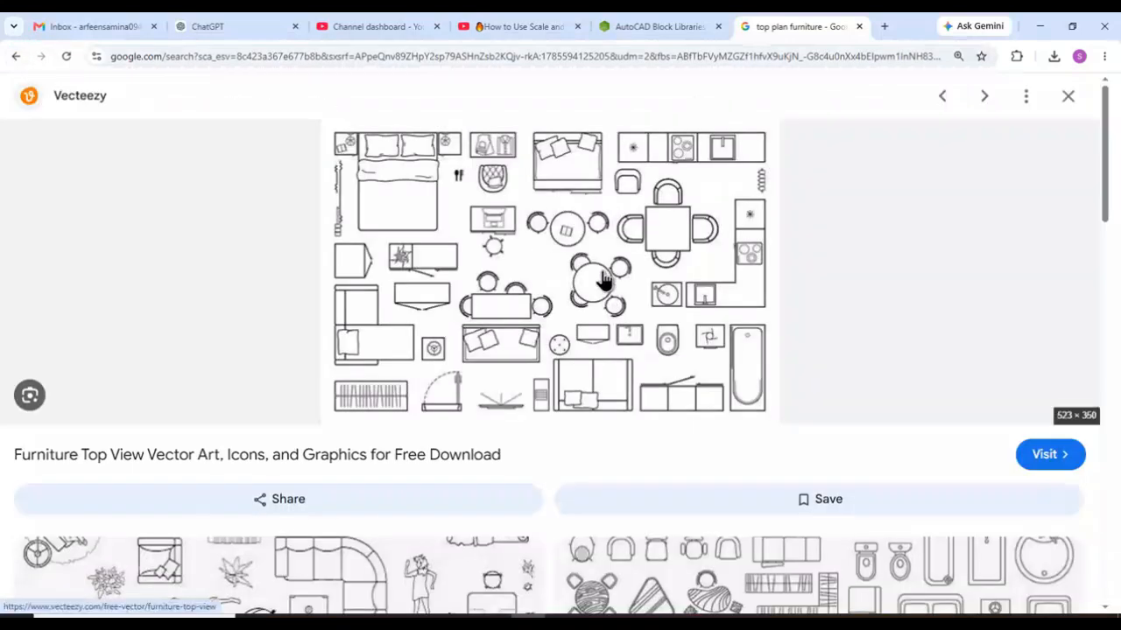
pyautogui.rightClick(604, 279)
pyautogui.click(665, 481)
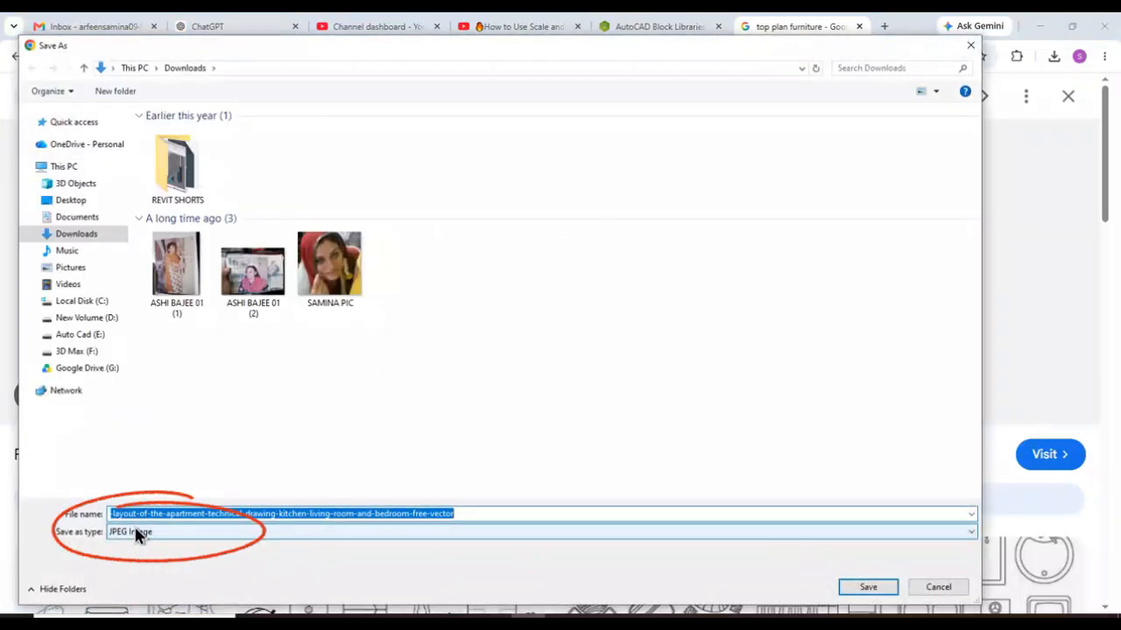
pyautogui.write('1')
pyautogui.click(867, 587)
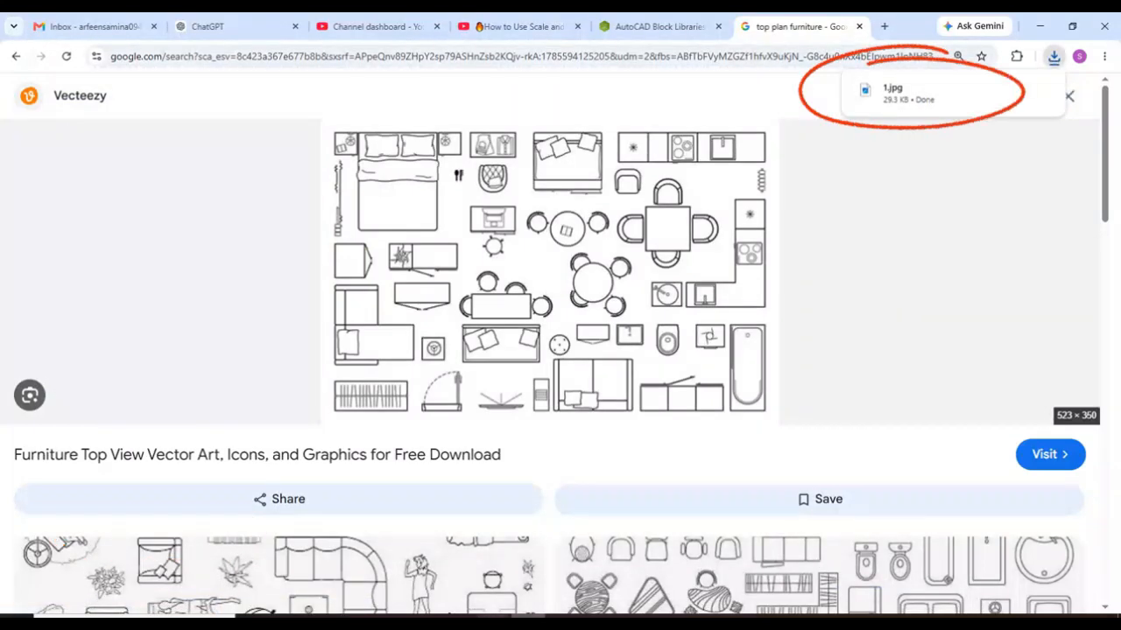
# Switch to AutoCAD, attach image 1 from Downloads to FINAL CHANNEL.dwg, and place and scale it on-screen in the empty area above the plans
pyautogui.moveTo(495, 616)
pyautogui.click(443, 596)
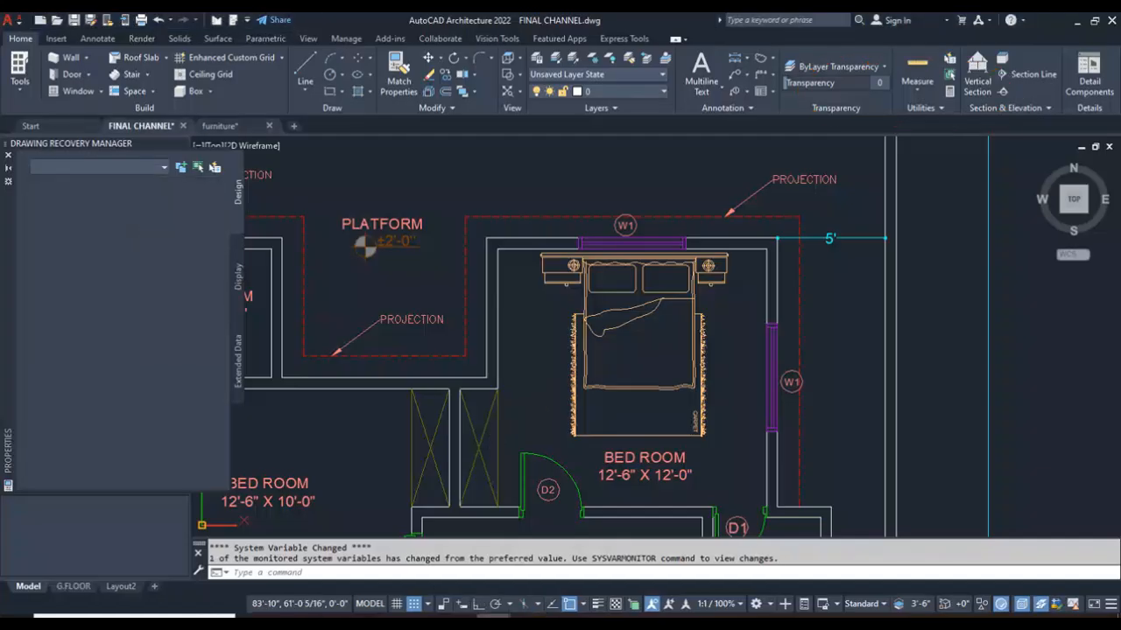
pyautogui.click(56, 38)
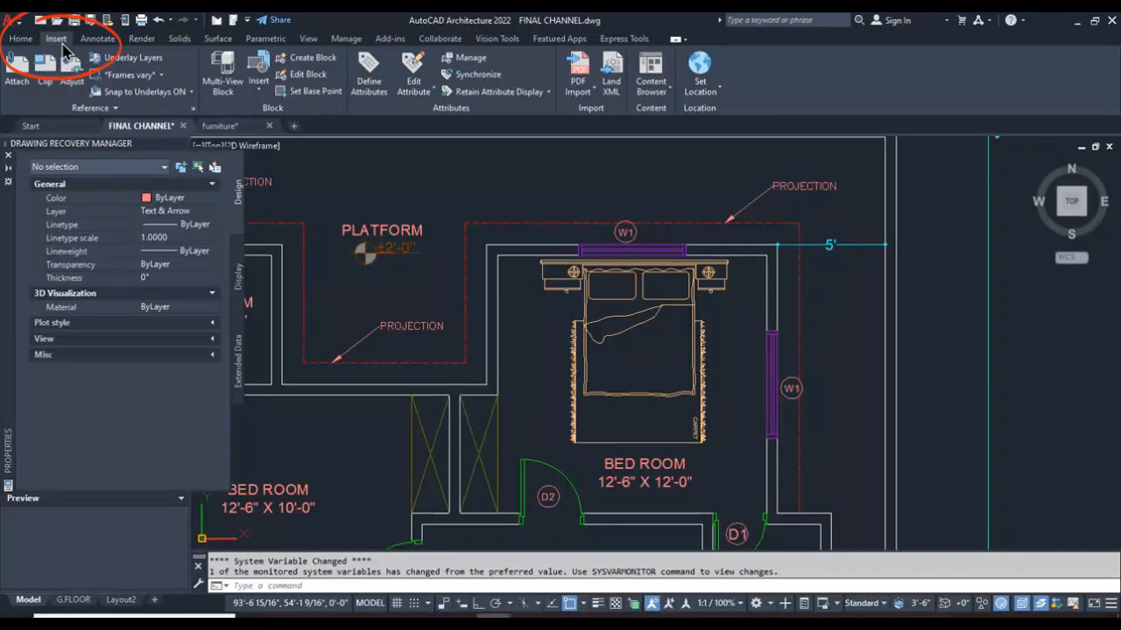
pyautogui.click(16, 88)
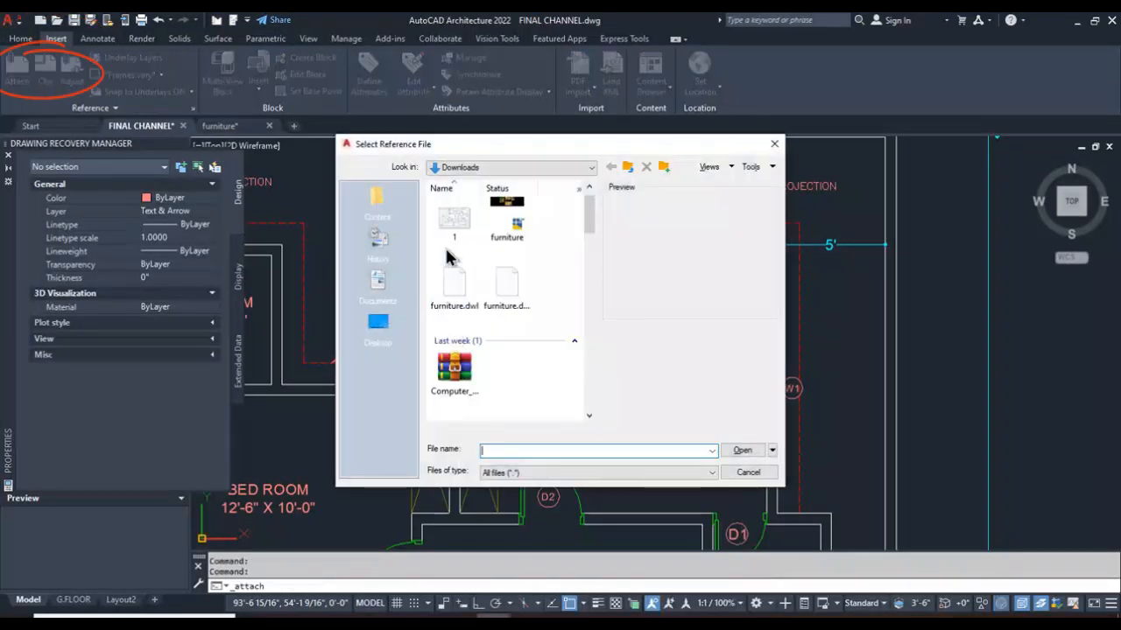
pyautogui.click(453, 226)
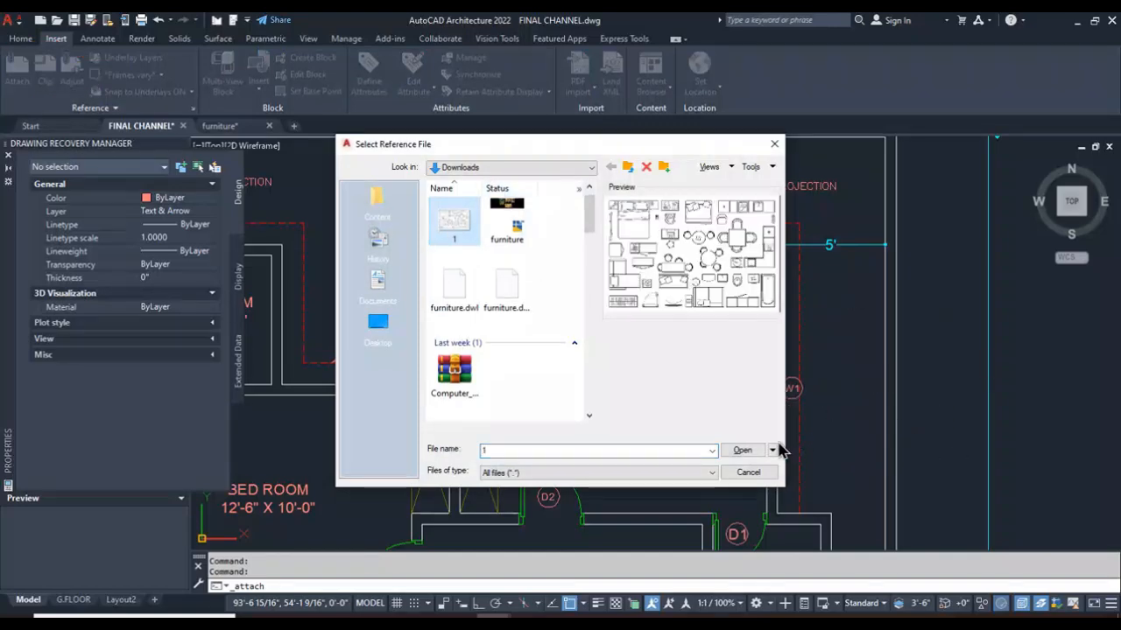
pyautogui.click(742, 450)
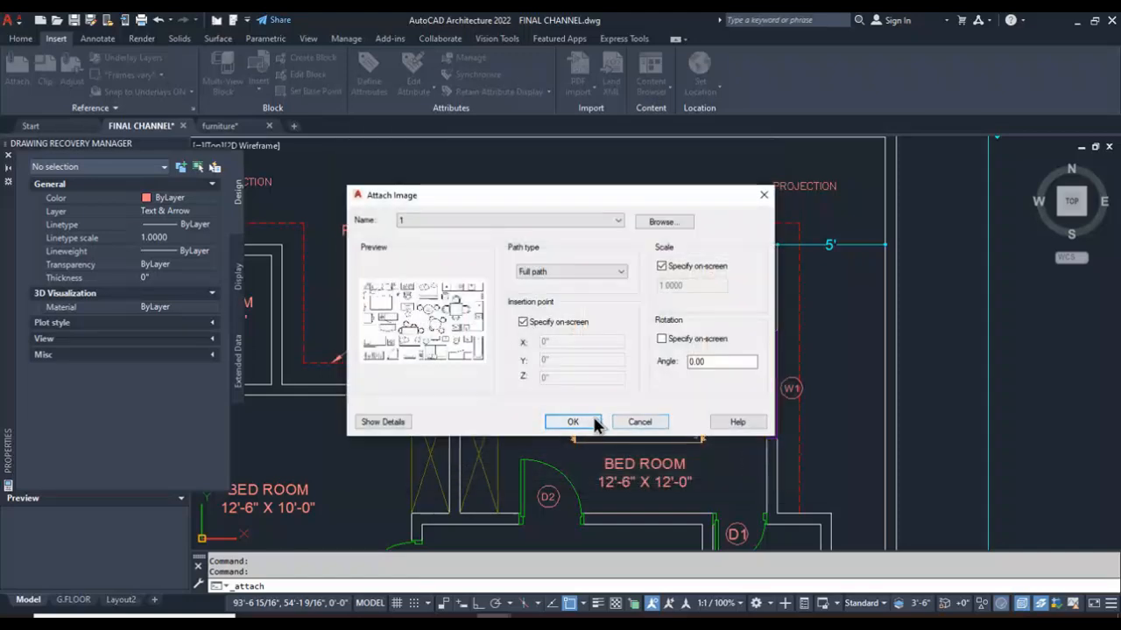
pyautogui.click(573, 422)
pyautogui.scroll(-5, 588, 169)
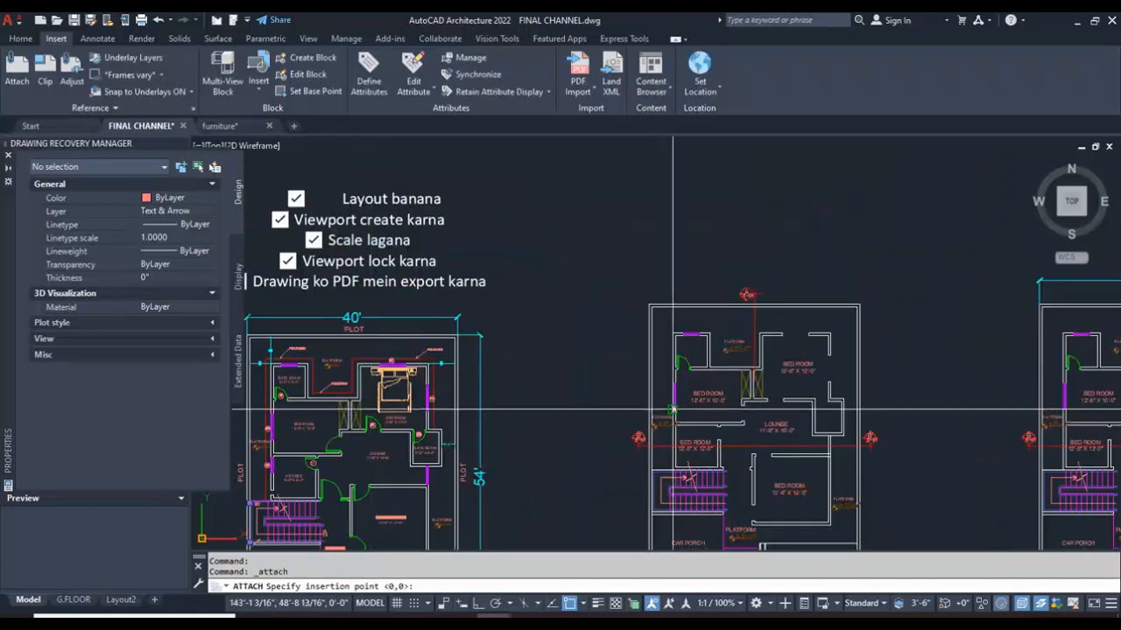
pyautogui.scroll(-5, 589, 169)
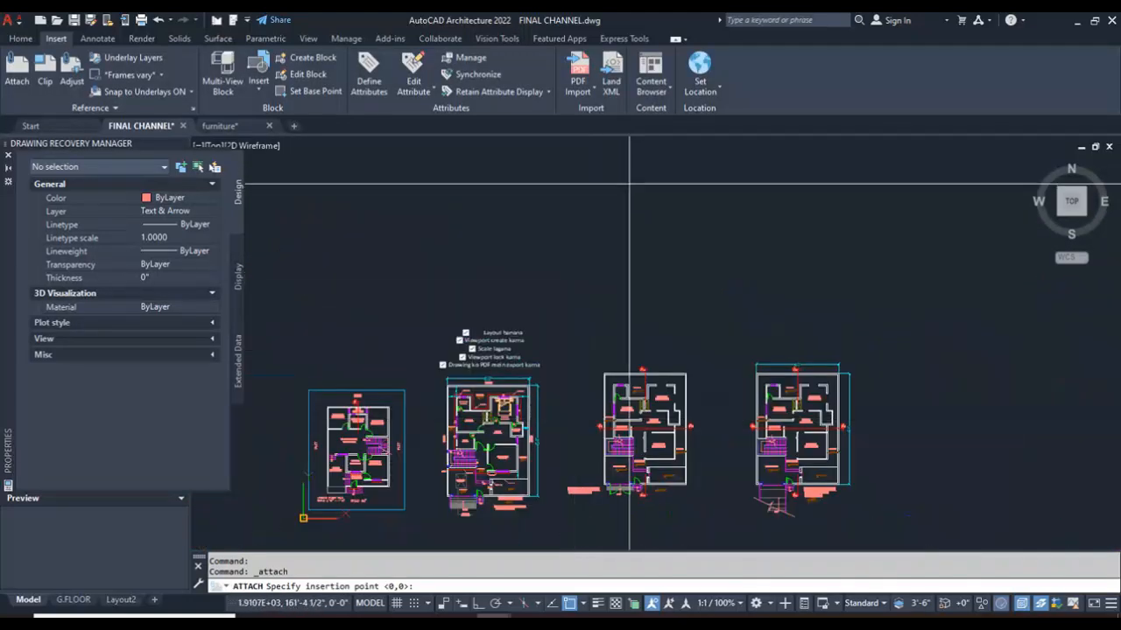
pyautogui.click(586, 465)
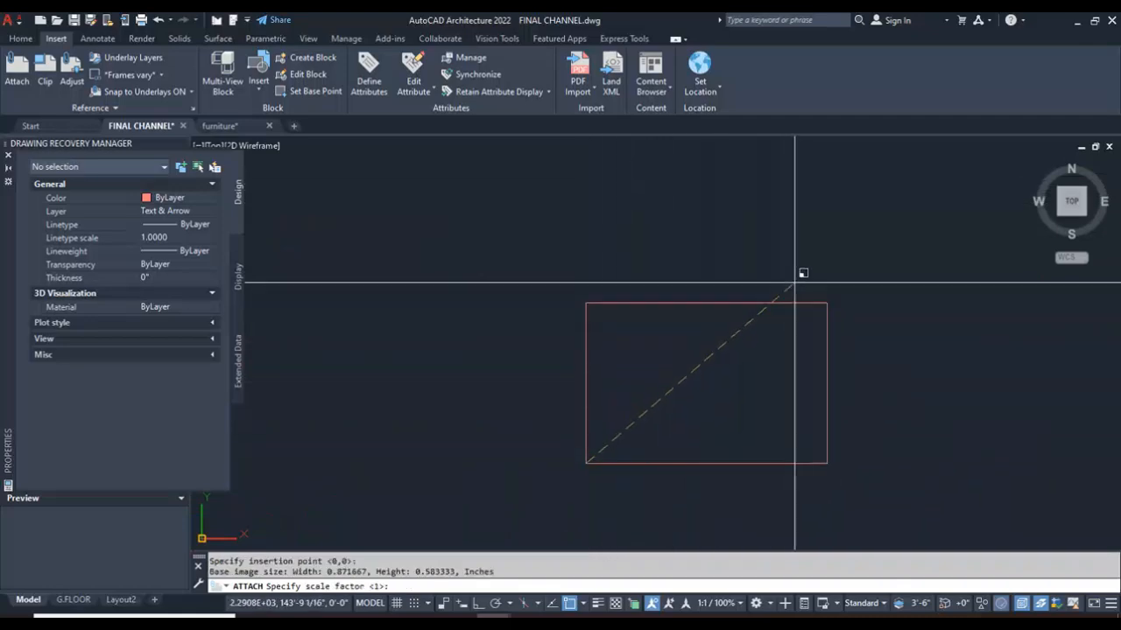
pyautogui.click(806, 259)
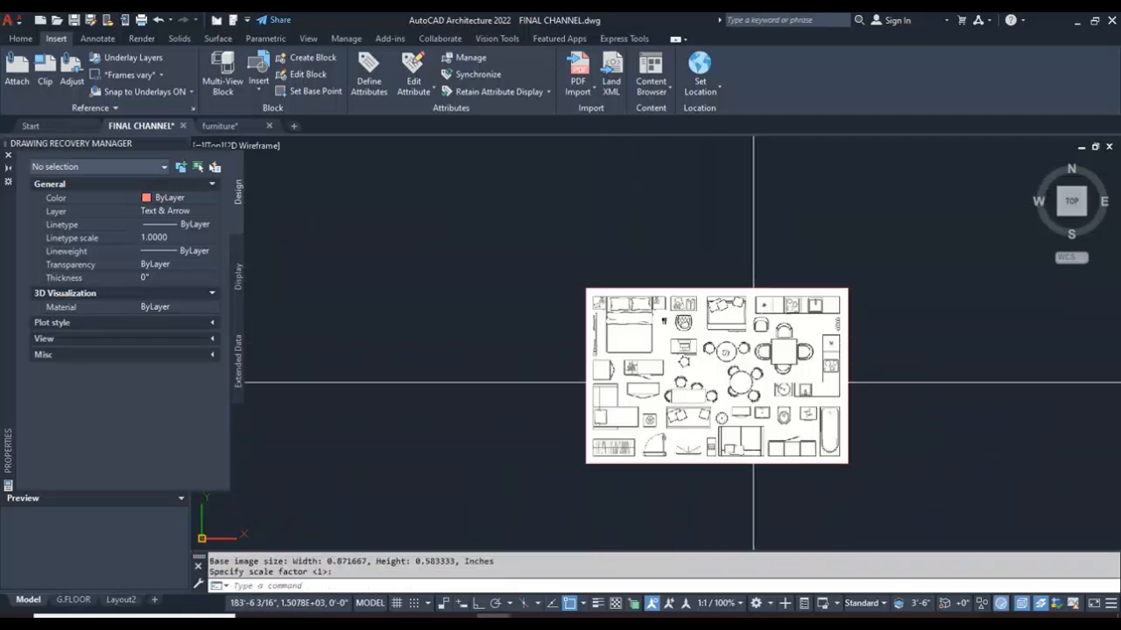
# Examine the furniture drawings in the attached image, focusing on the double bed and its lower corner
pyautogui.scroll(5, 727, 368)
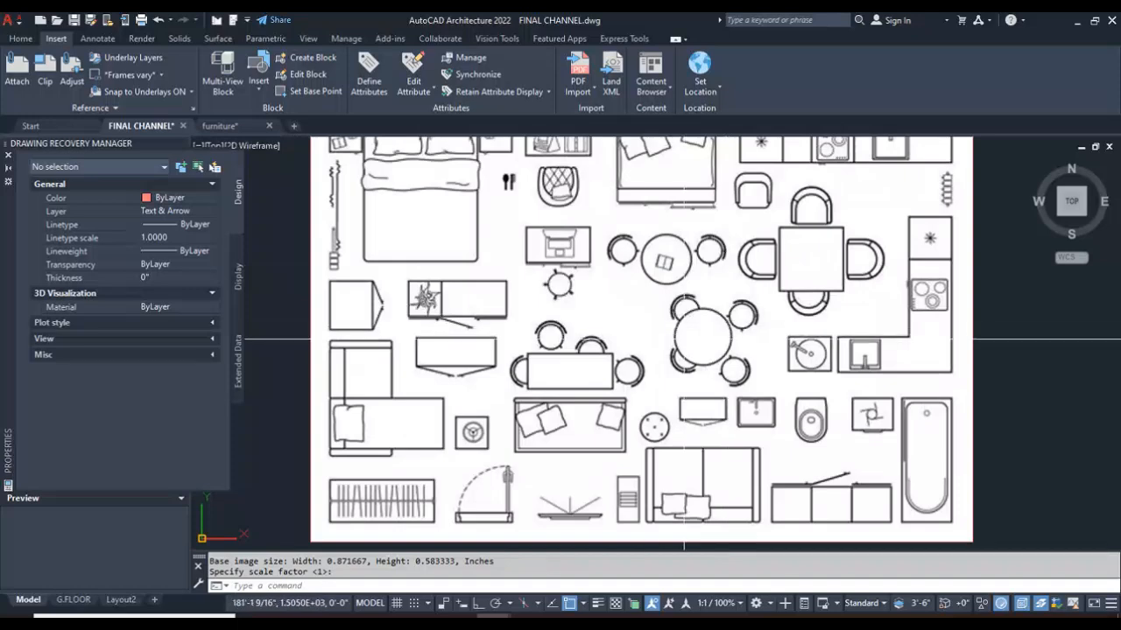
pyautogui.scroll(2, 576, 345)
pyautogui.scroll(-2, 646, 345)
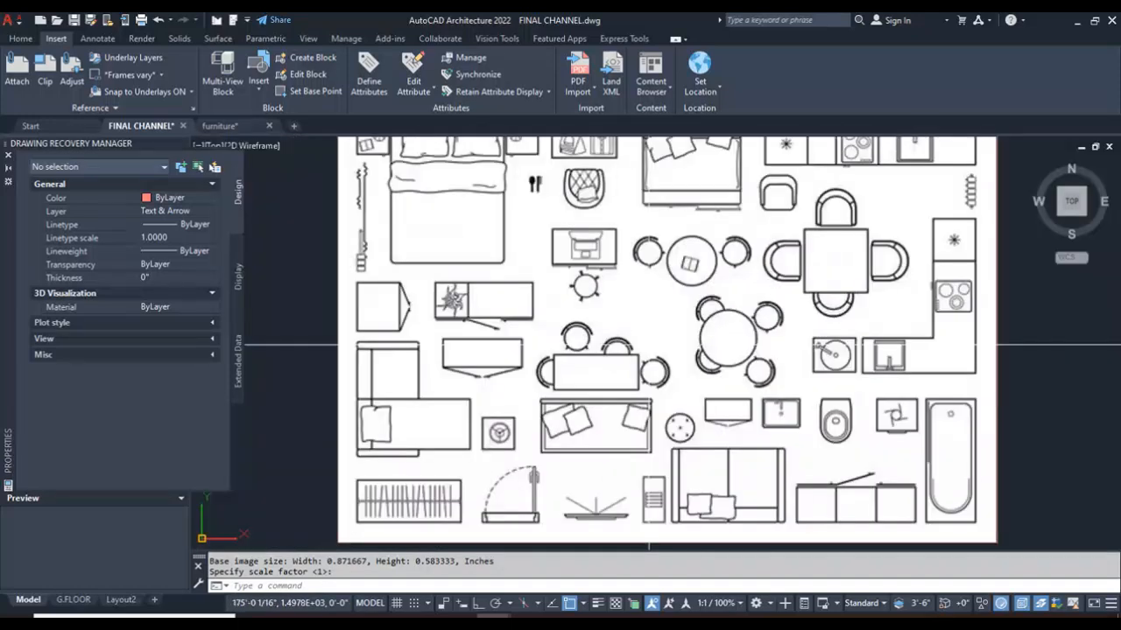
pyautogui.click(20, 39)
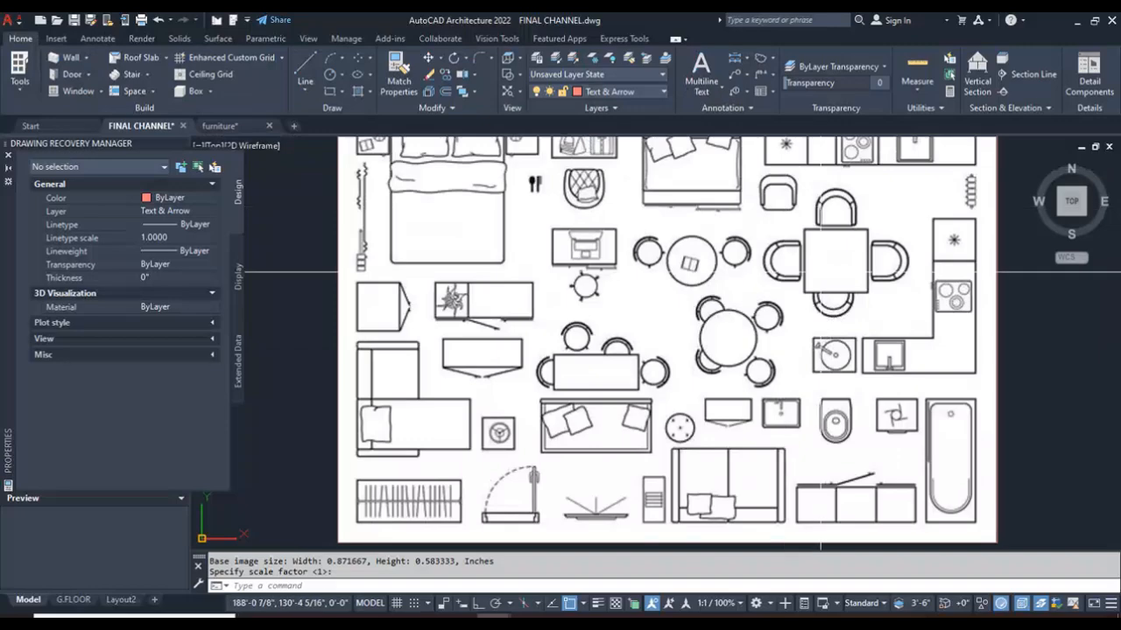
pyautogui.scroll(-2, 751, 408)
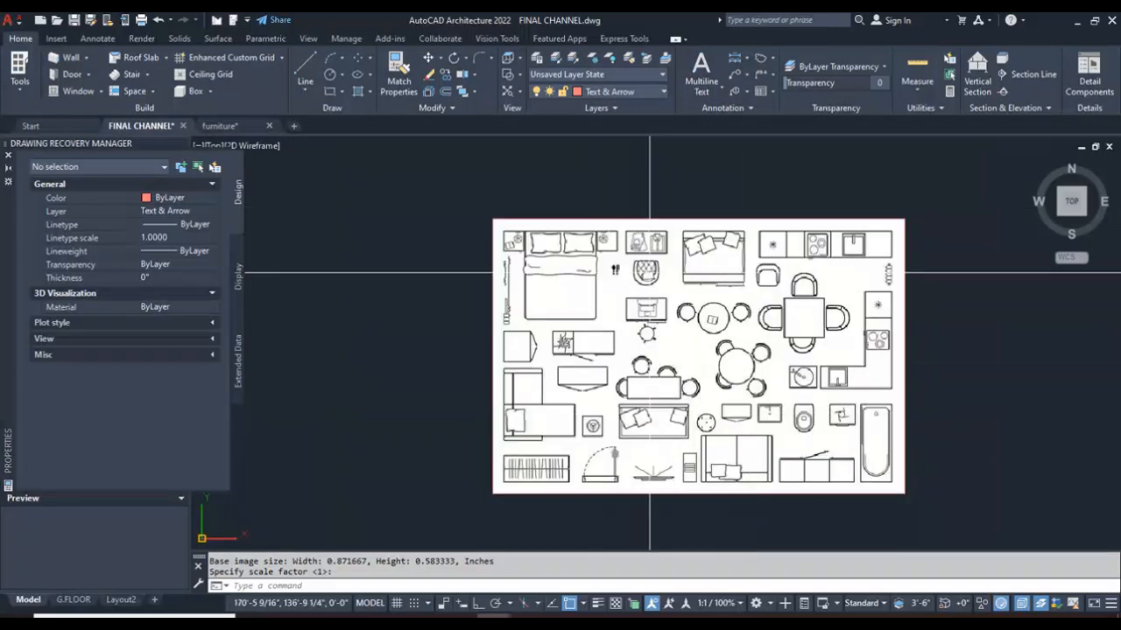
pyautogui.scroll(4, 521, 226)
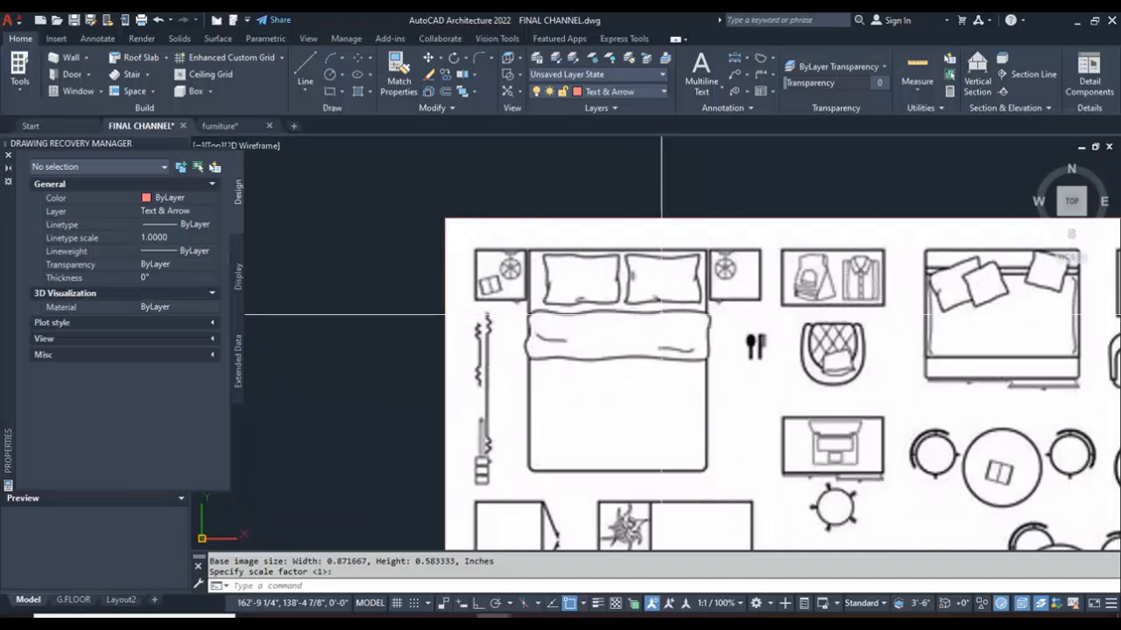
pyautogui.scroll(2, 636, 356)
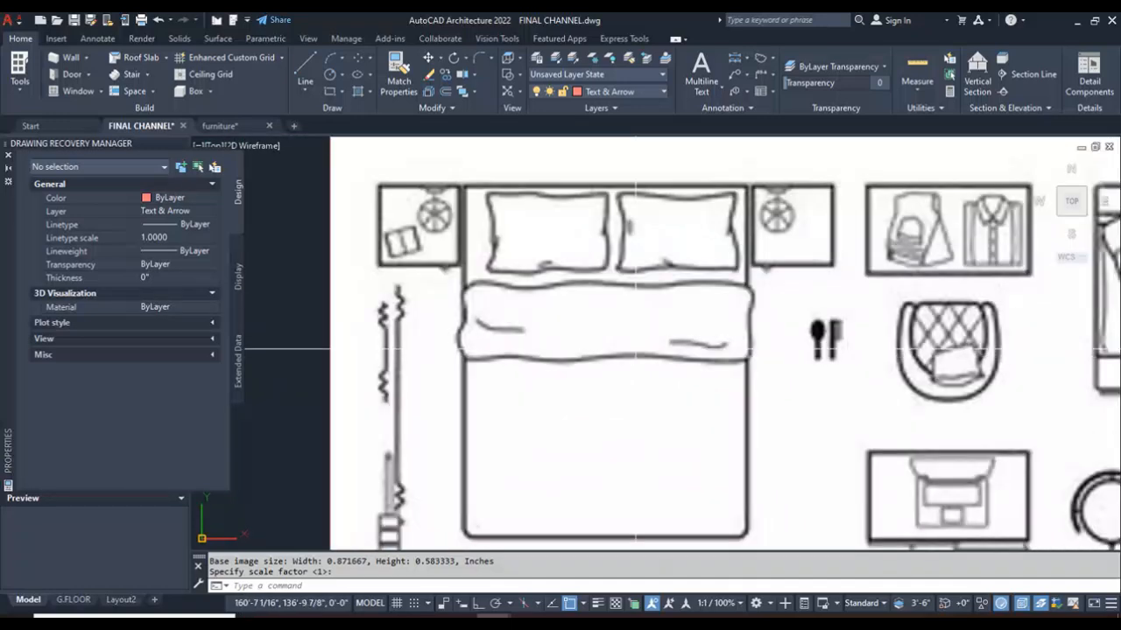
pyautogui.scroll(-3, 636, 350)
pyautogui.scroll(3, 648, 373)
pyautogui.scroll(3, 675, 498)
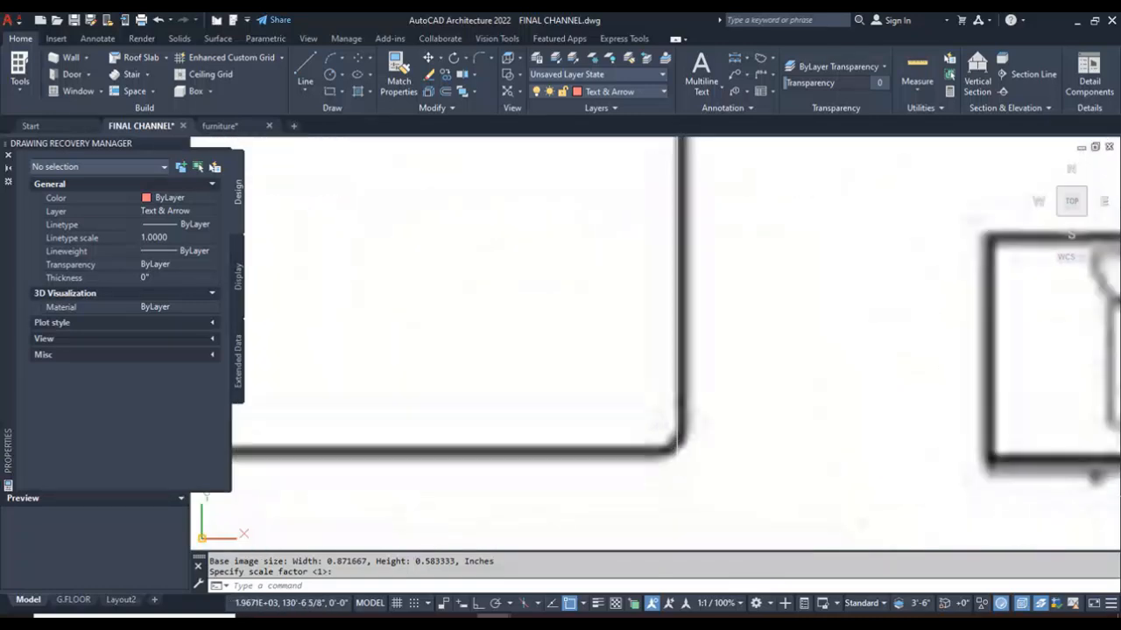
# Make SEC LINE the current layer for tracing the double bed in the attached image
pyautogui.scroll(-3, 679, 455)
pyautogui.scroll(-1, 683, 412)
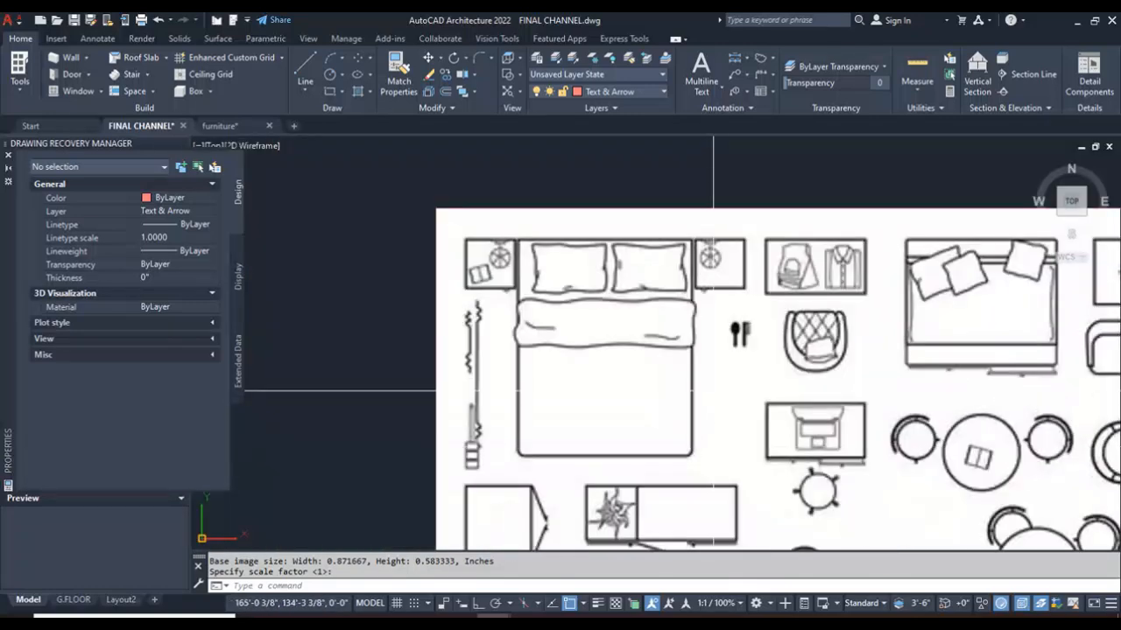
pyautogui.scroll(1, 685, 374)
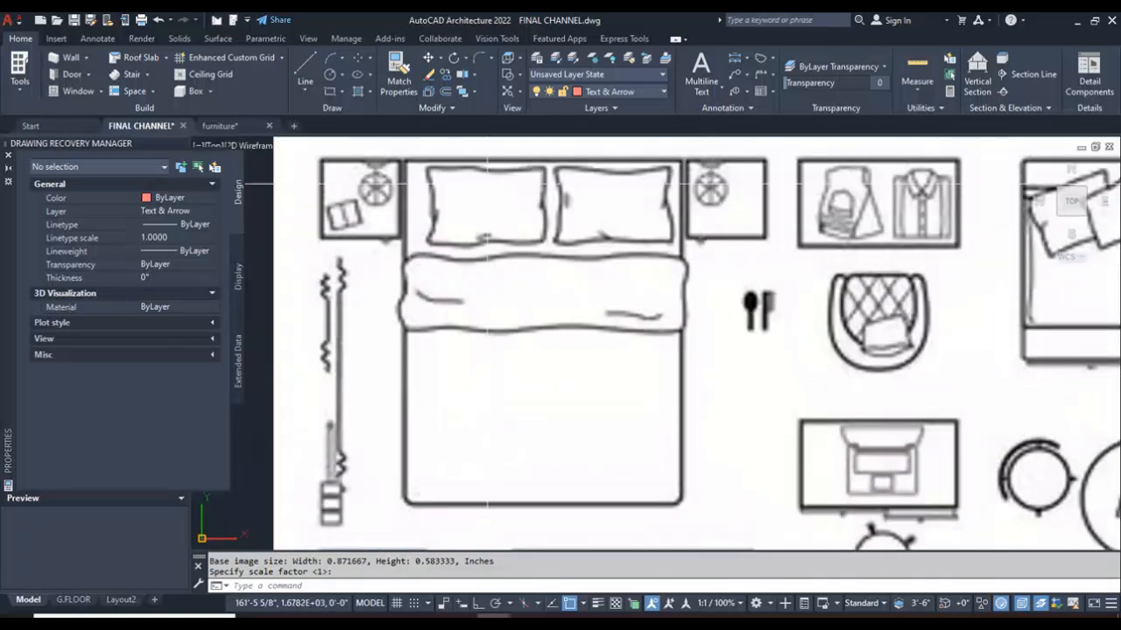
pyautogui.click(644, 94)
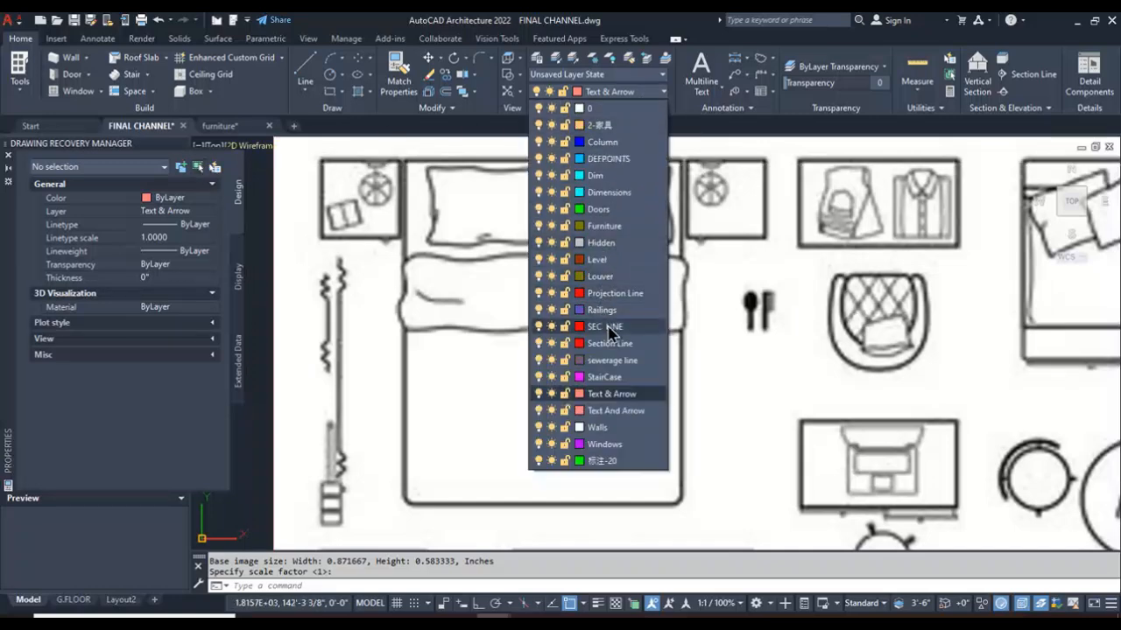
pyautogui.click(606, 327)
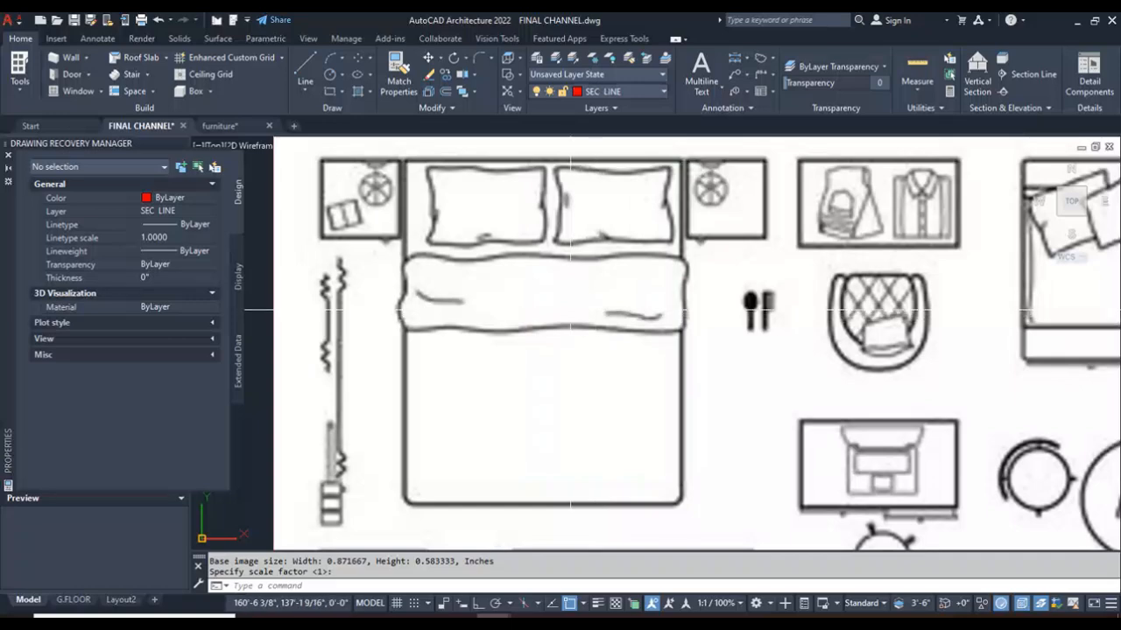
# Start a fit-point spline at the upper-left corner of the double bed's folded blanket and trace the first wave of its upper edge
pyautogui.click(306, 91)
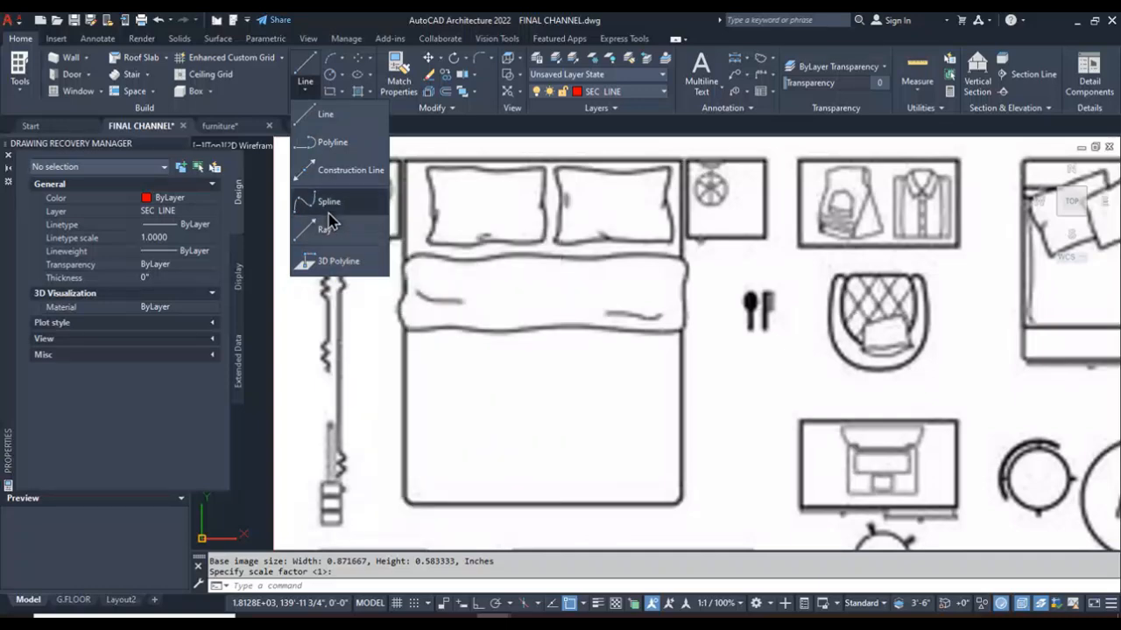
pyautogui.click(539, 326)
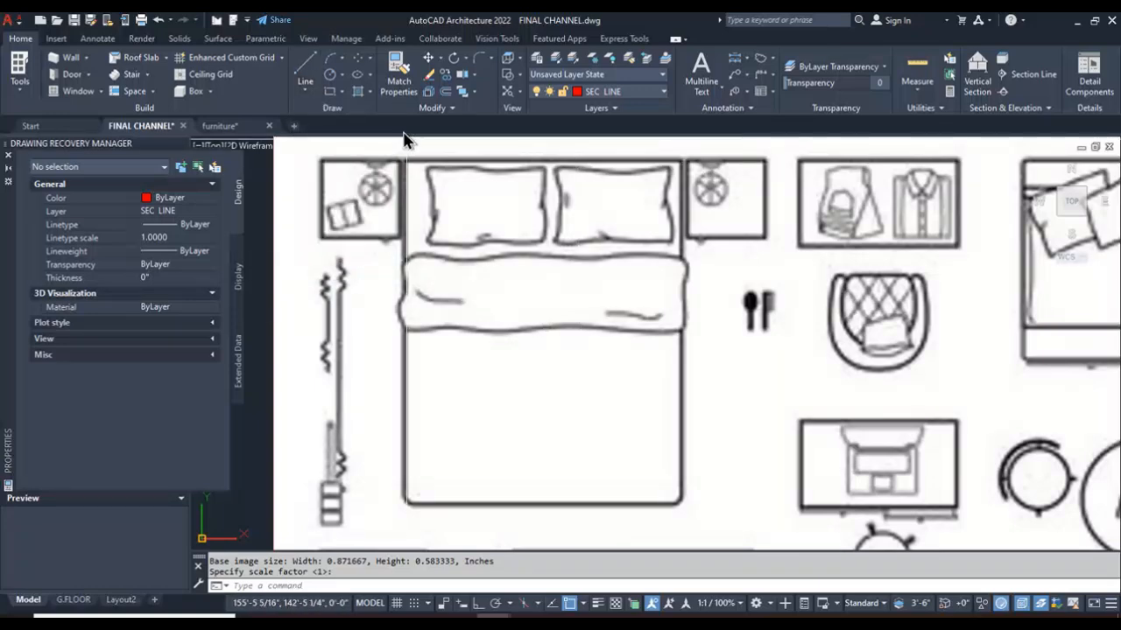
pyautogui.write('spline')
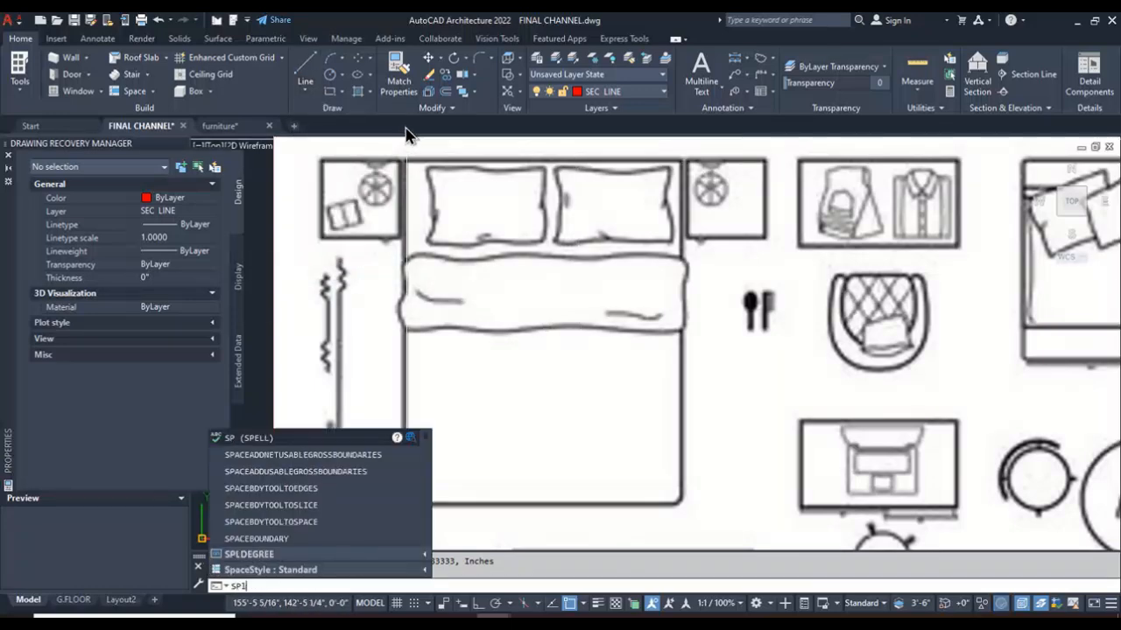
pyautogui.press('Return')
pyautogui.scroll(4, 431, 260)
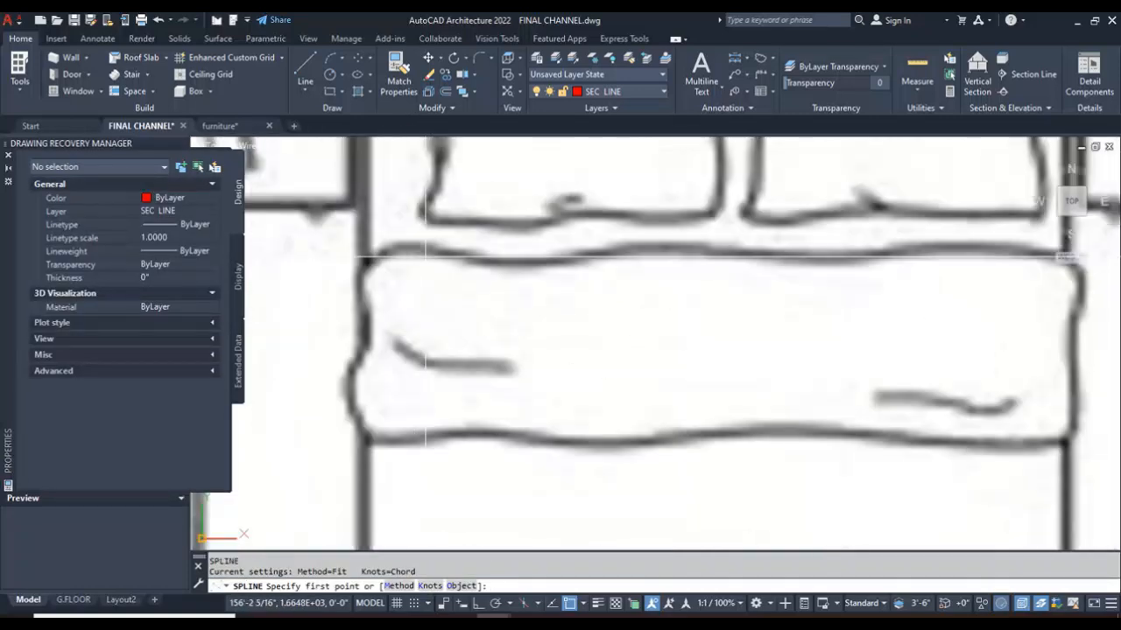
pyautogui.scroll(2, 378, 257)
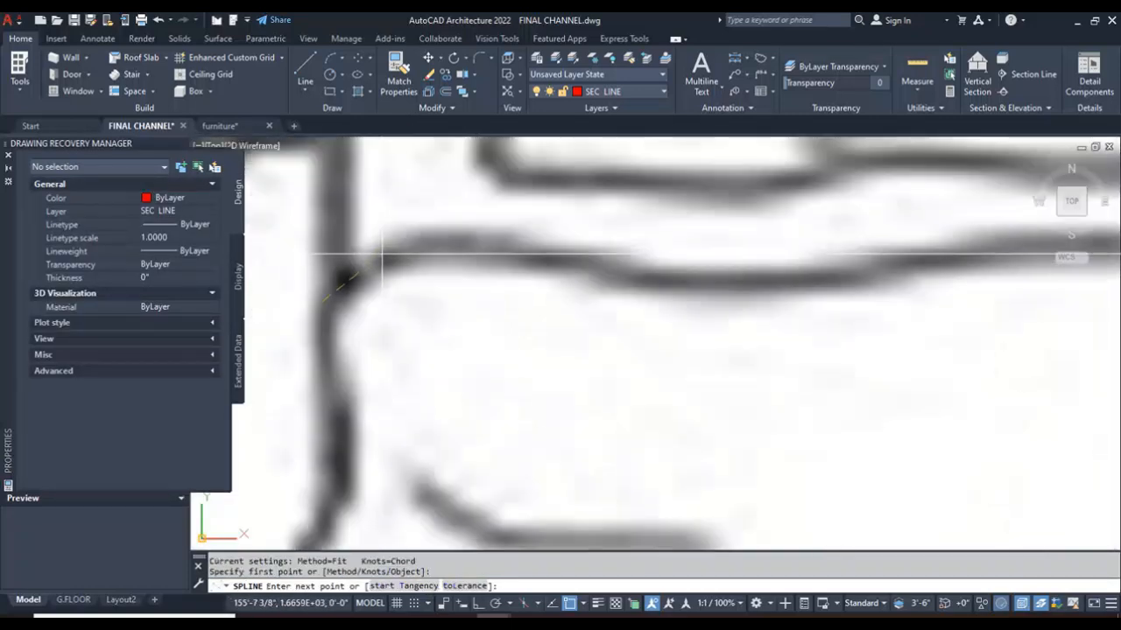
pyautogui.click(384, 256)
pyautogui.click(428, 239)
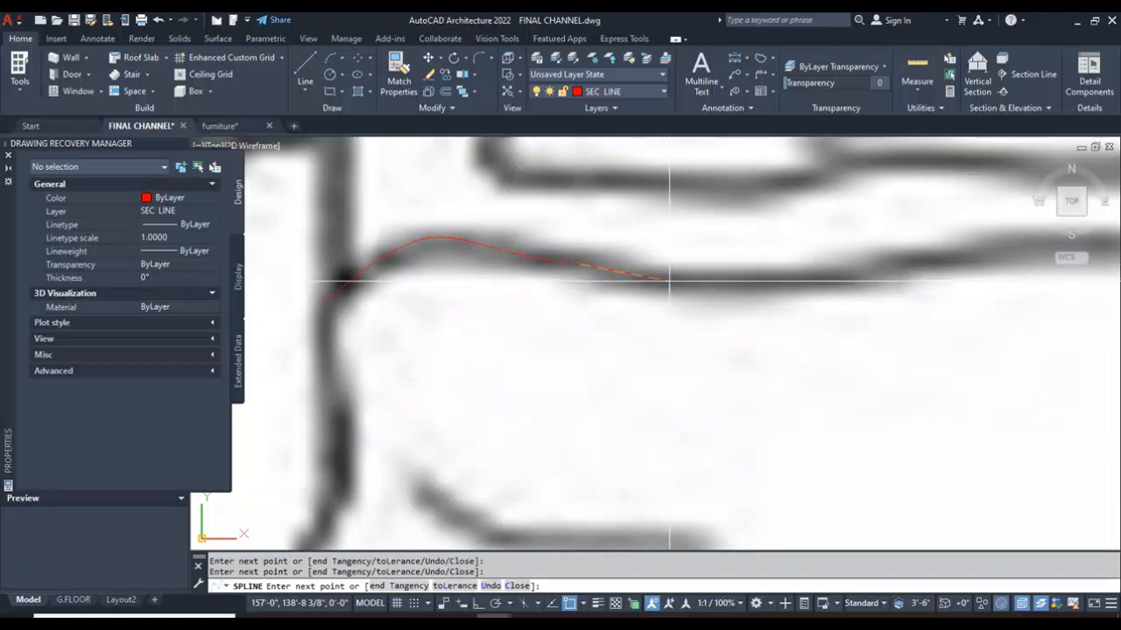
pyautogui.scroll(3, 750, 281)
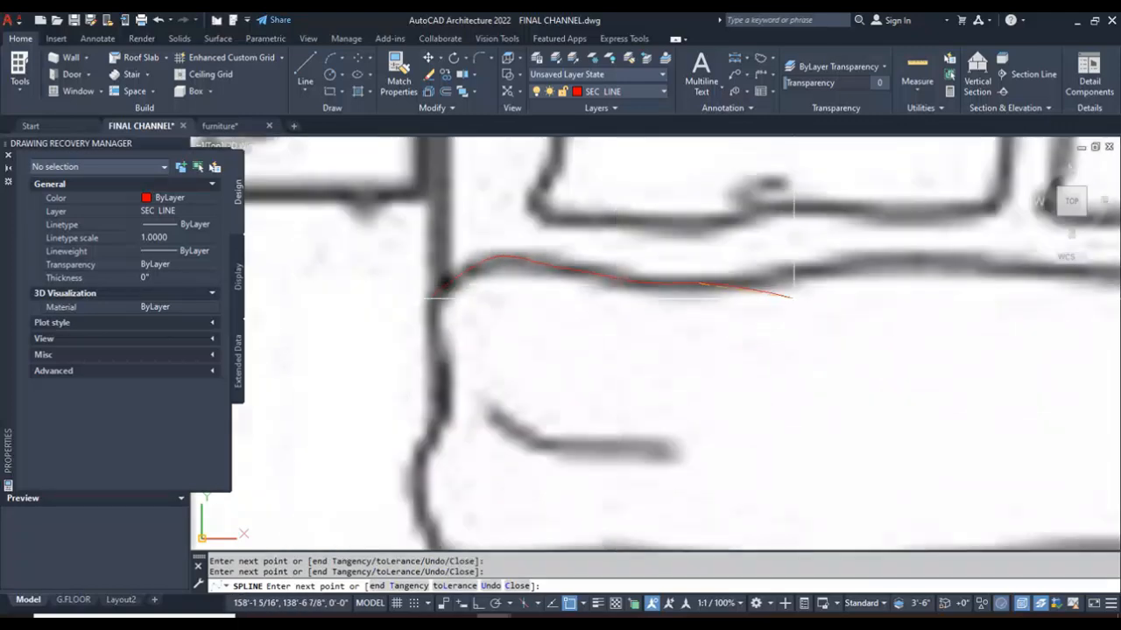
pyautogui.click(740, 254)
pyautogui.scroll(-4, 736, 254)
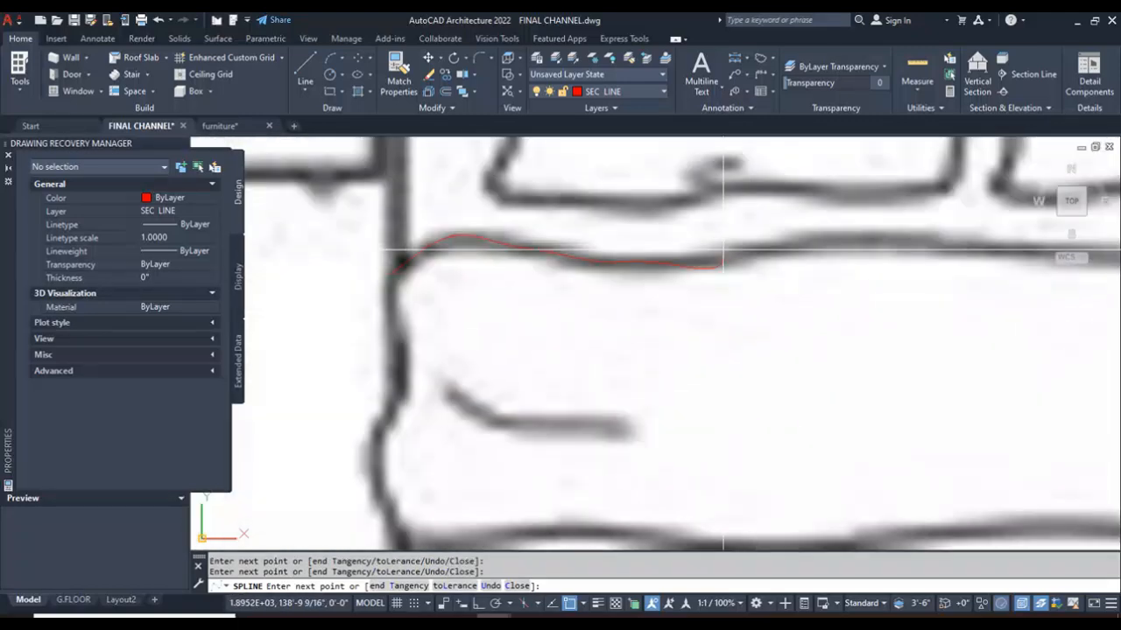
# Continue the spline along the rest of the blanket fold's wavy upper edge as far as its upper-right corner
pyautogui.scroll(2, 774, 245)
pyautogui.scroll(-3, 860, 233)
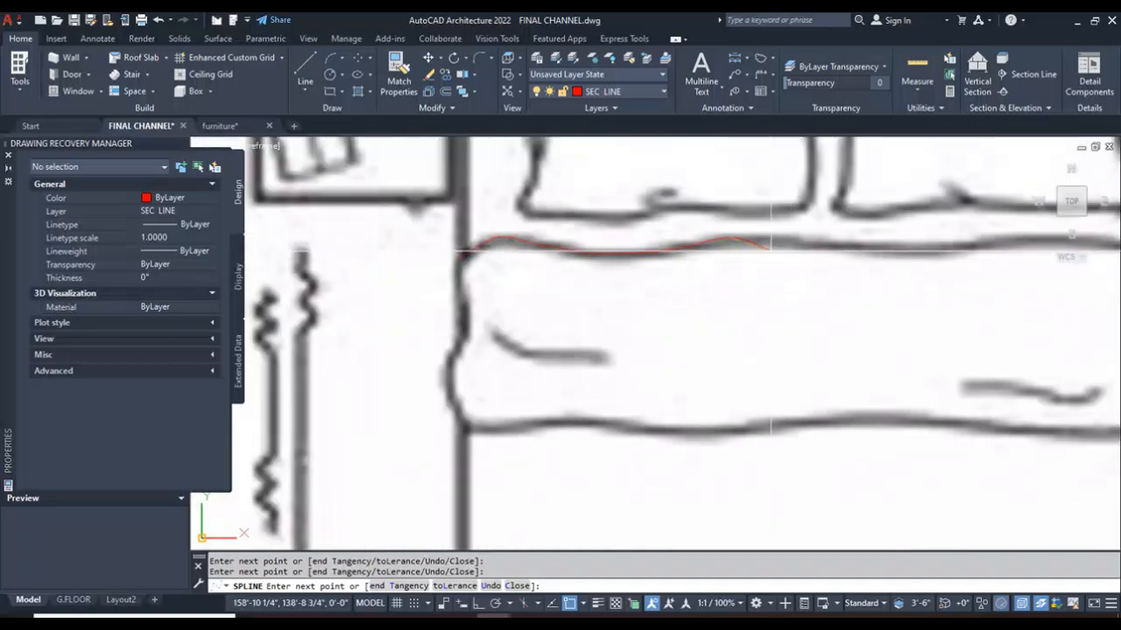
pyautogui.scroll(3, 866, 248)
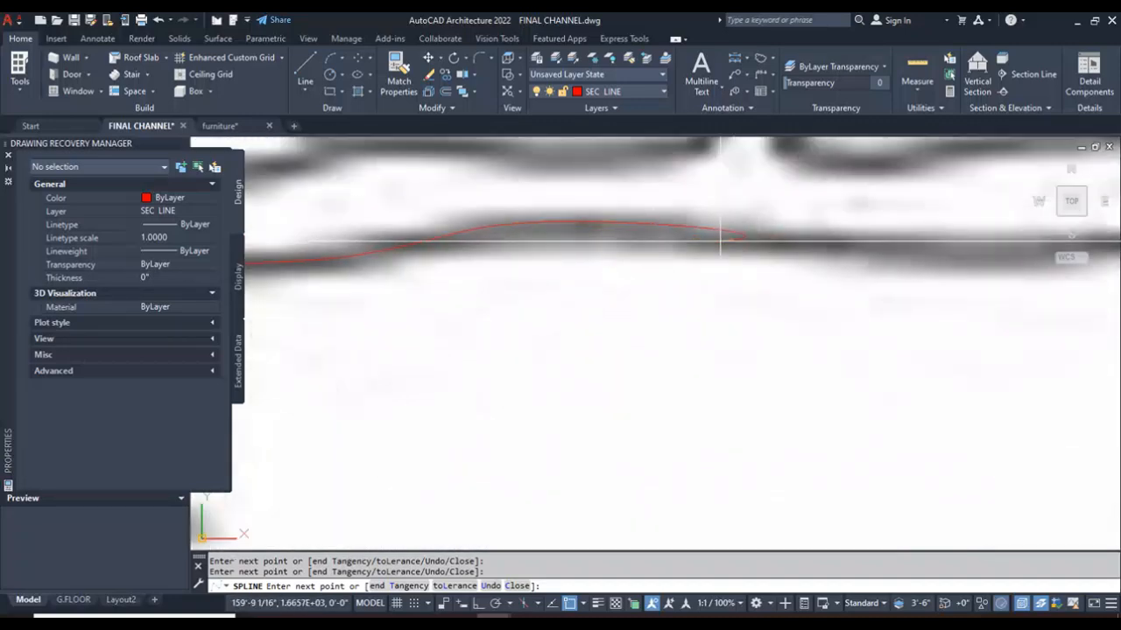
pyautogui.scroll(-3, 729, 238)
pyautogui.scroll(3, 744, 255)
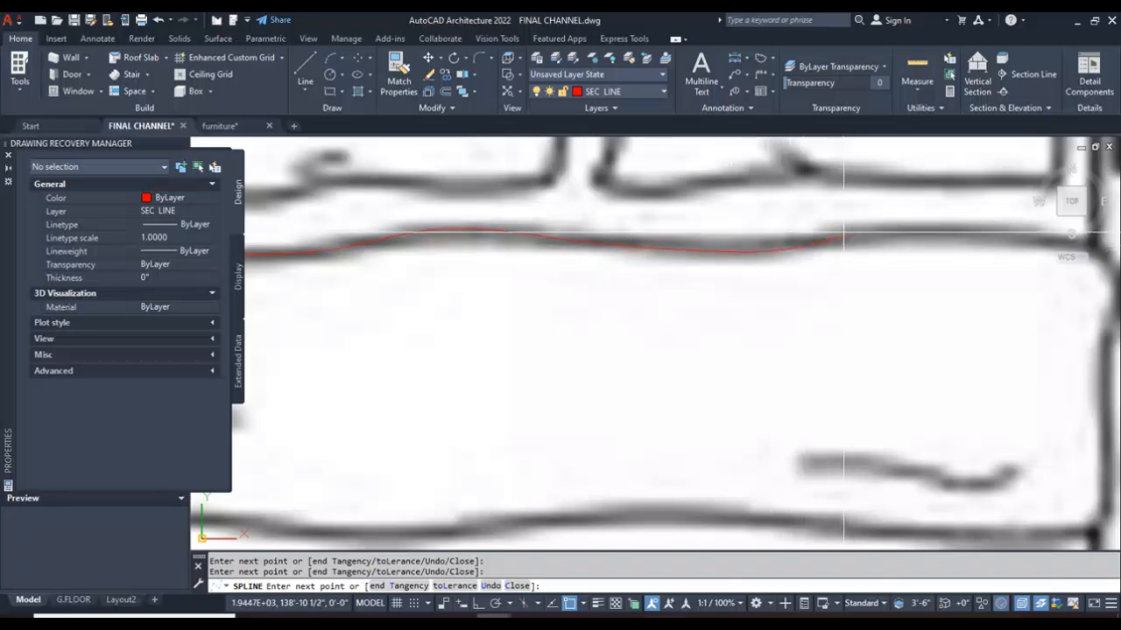
pyautogui.scroll(-3, 850, 235)
pyautogui.scroll(3, 748, 236)
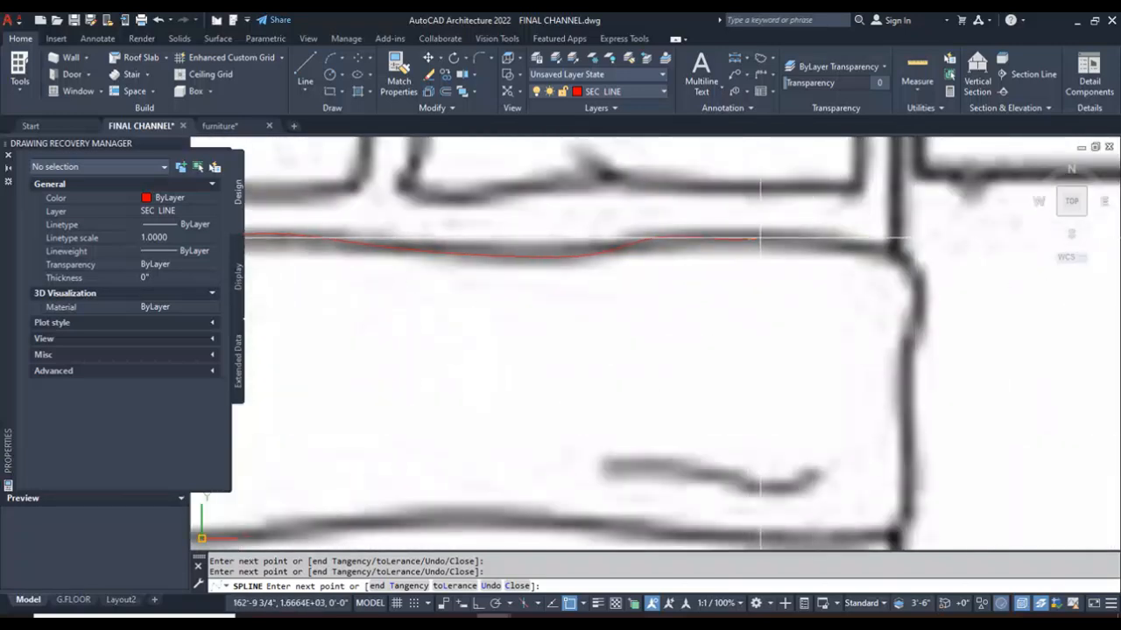
pyautogui.scroll(2, 891, 244)
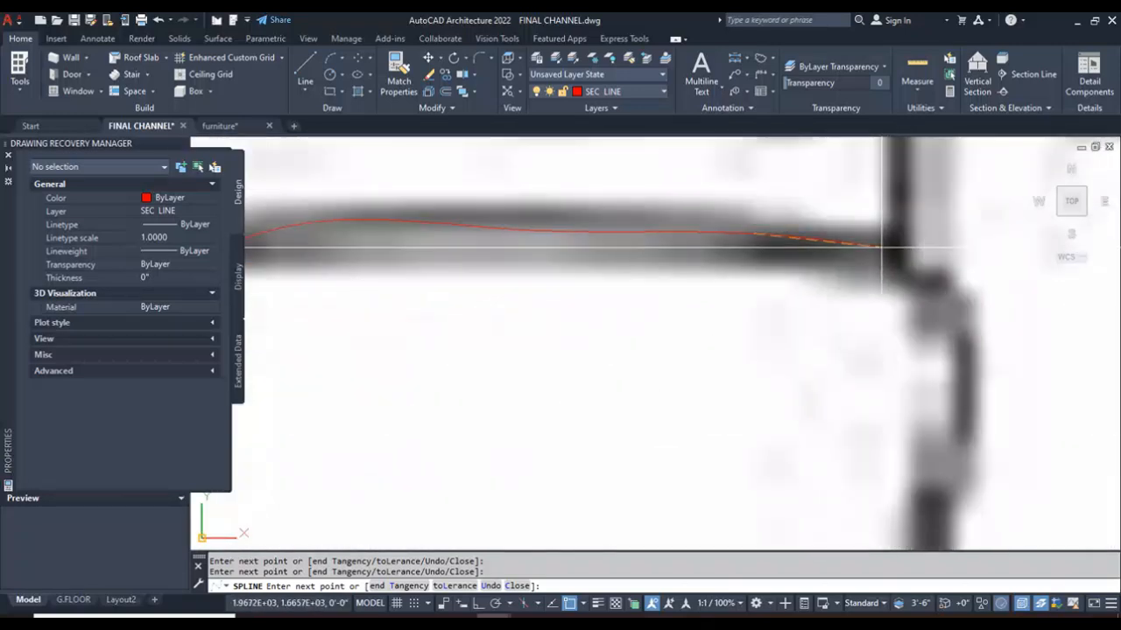
# Carry the spline around the blanket fold's upper-right corner and down its right edge to the lower-right corner
pyautogui.scroll(-3, 968, 317)
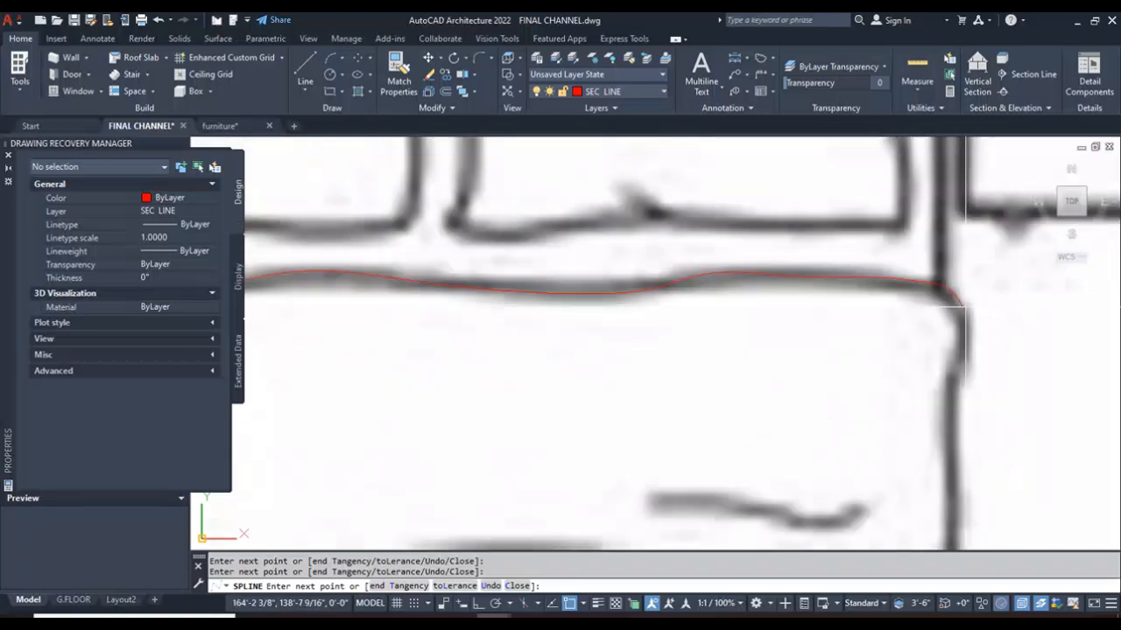
pyautogui.scroll(3, 959, 331)
pyautogui.scroll(3, 973, 368)
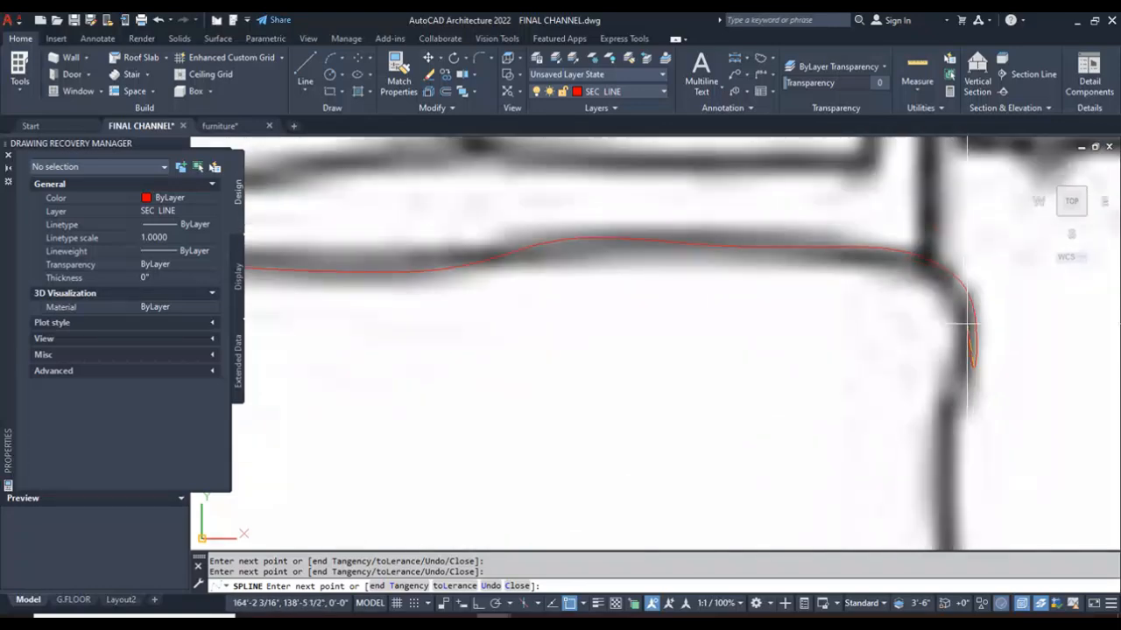
pyautogui.scroll(-5, 930, 342)
pyautogui.scroll(5, 933, 343)
pyautogui.scroll(4, 882, 161)
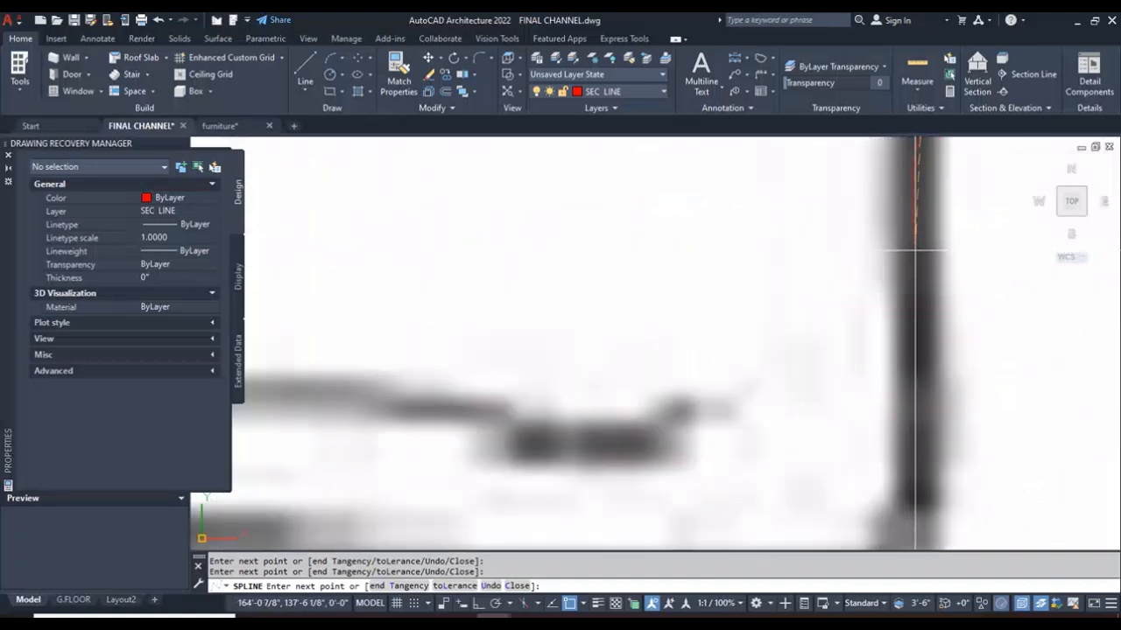
pyautogui.scroll(-3, 913, 250)
pyautogui.scroll(3, 911, 263)
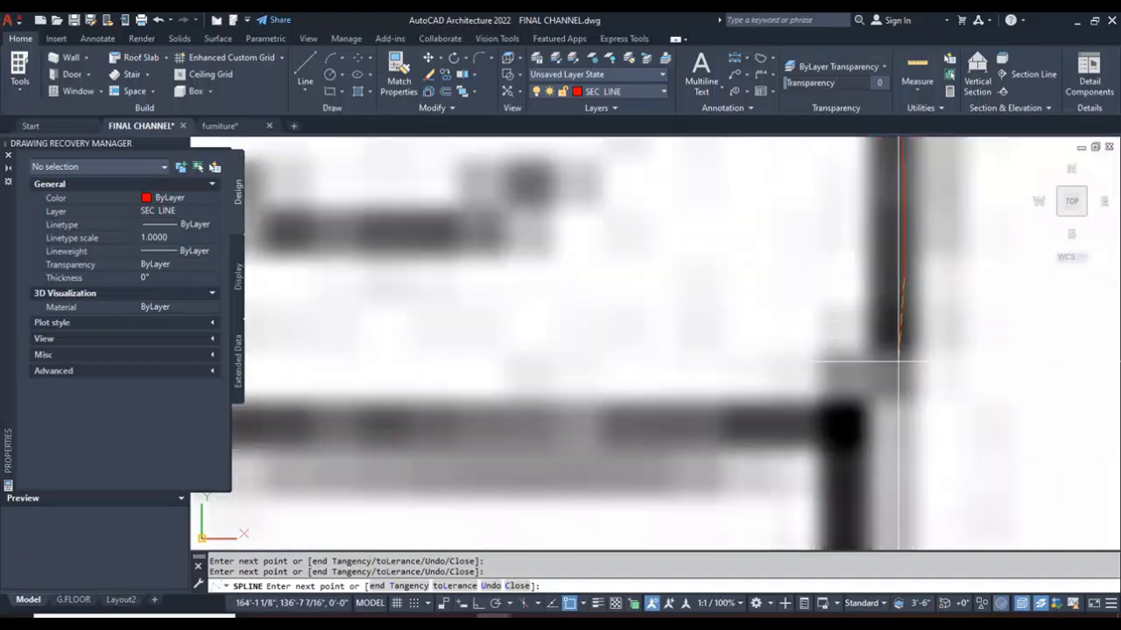
# Trace the right half of the blanket fold's lower edge with the spline, starting from the lower-right corner
pyautogui.scroll(-4, 900, 406)
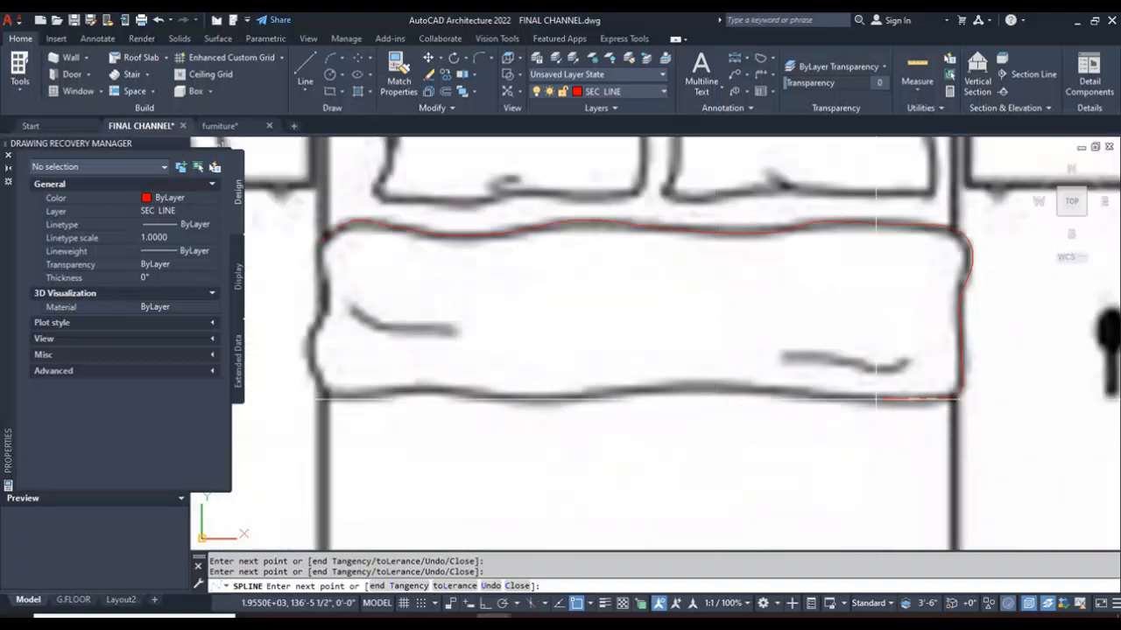
pyautogui.scroll(4, 894, 409)
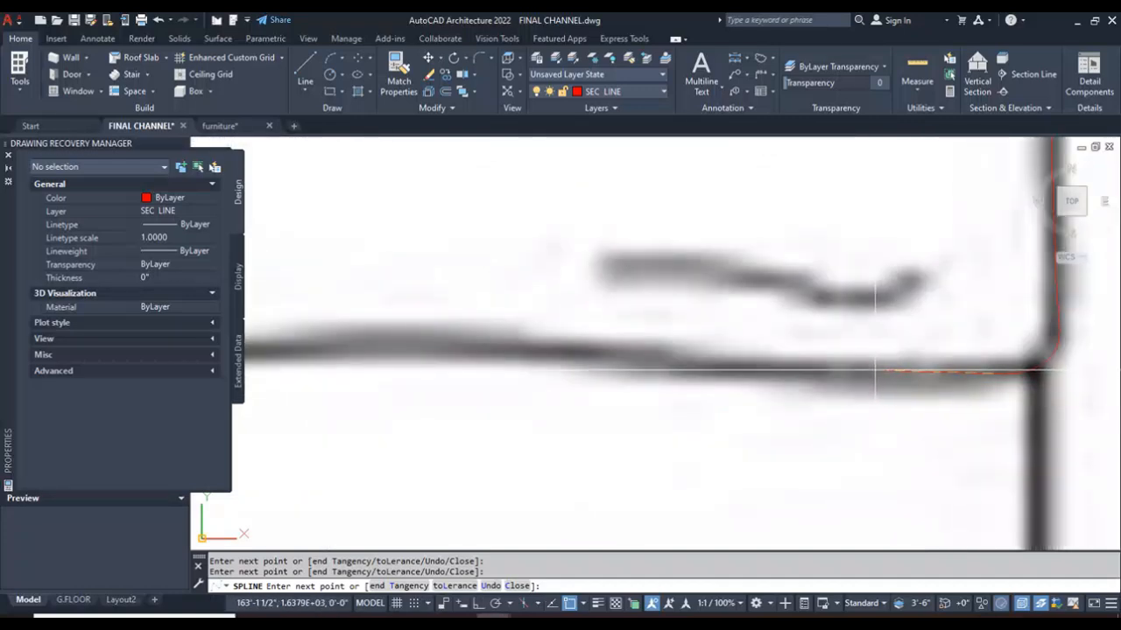
pyautogui.click(695, 366)
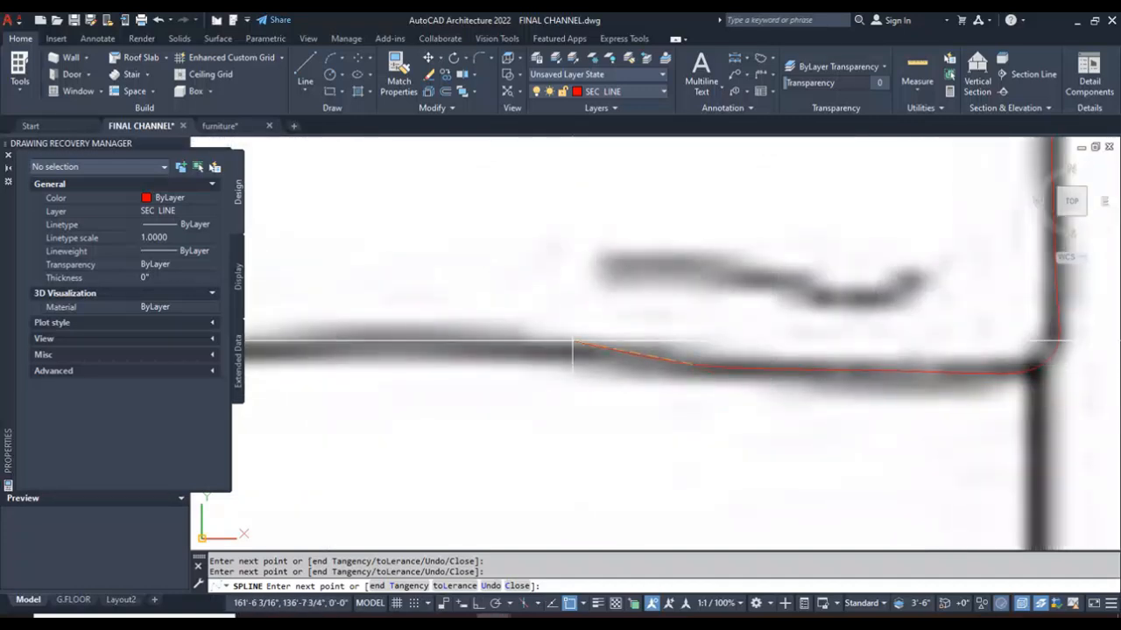
pyautogui.scroll(-4, 575, 342)
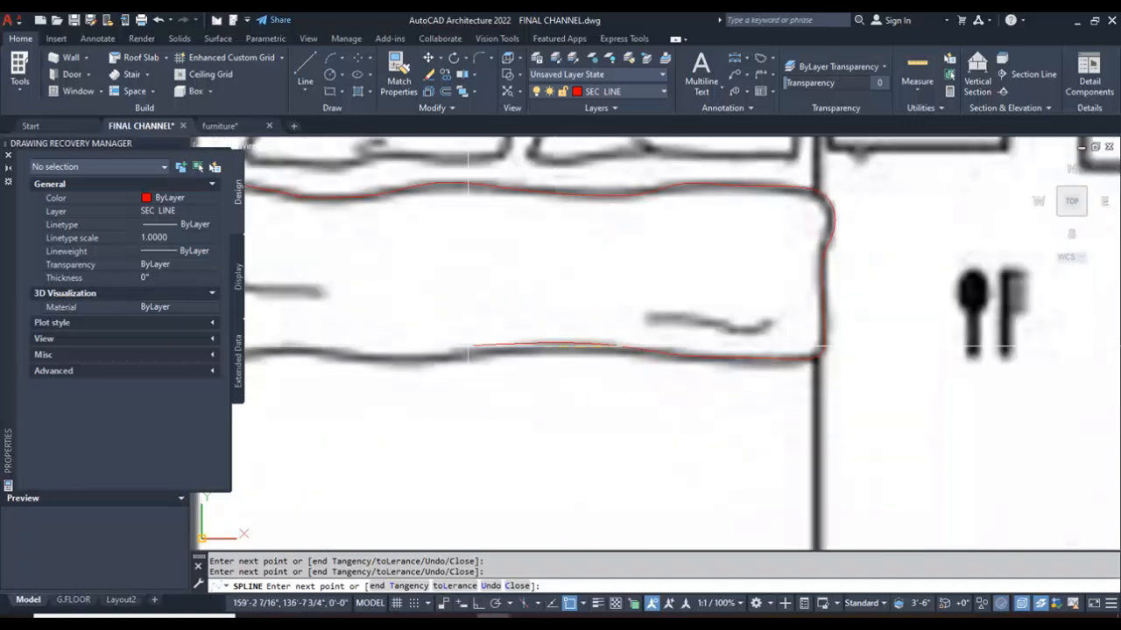
pyautogui.scroll(5, 652, 359)
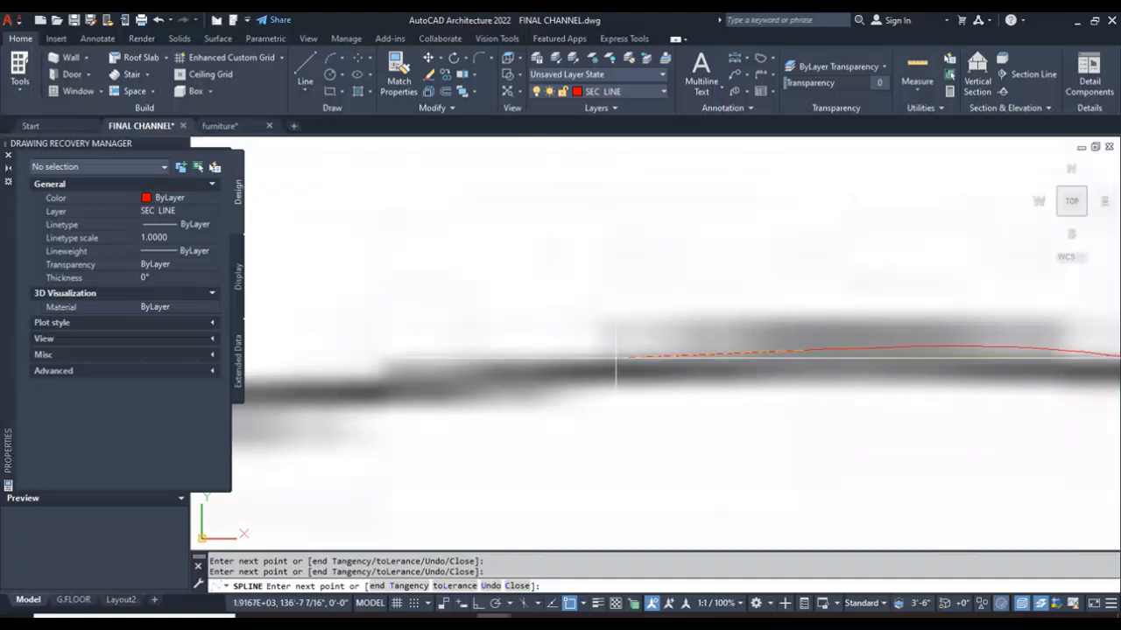
pyautogui.scroll(-5, 576, 368)
# Extend the spline along the left half of the blanket fold's lower edge to the lower-left corner
pyautogui.scroll(4, 575, 368)
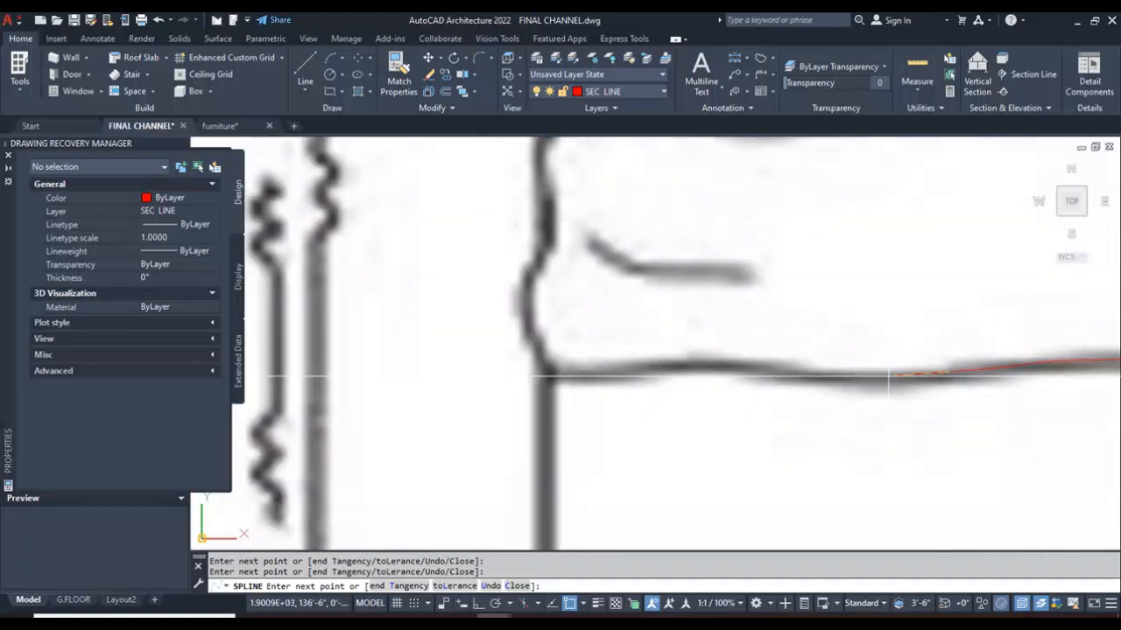
pyautogui.scroll(4, 886, 378)
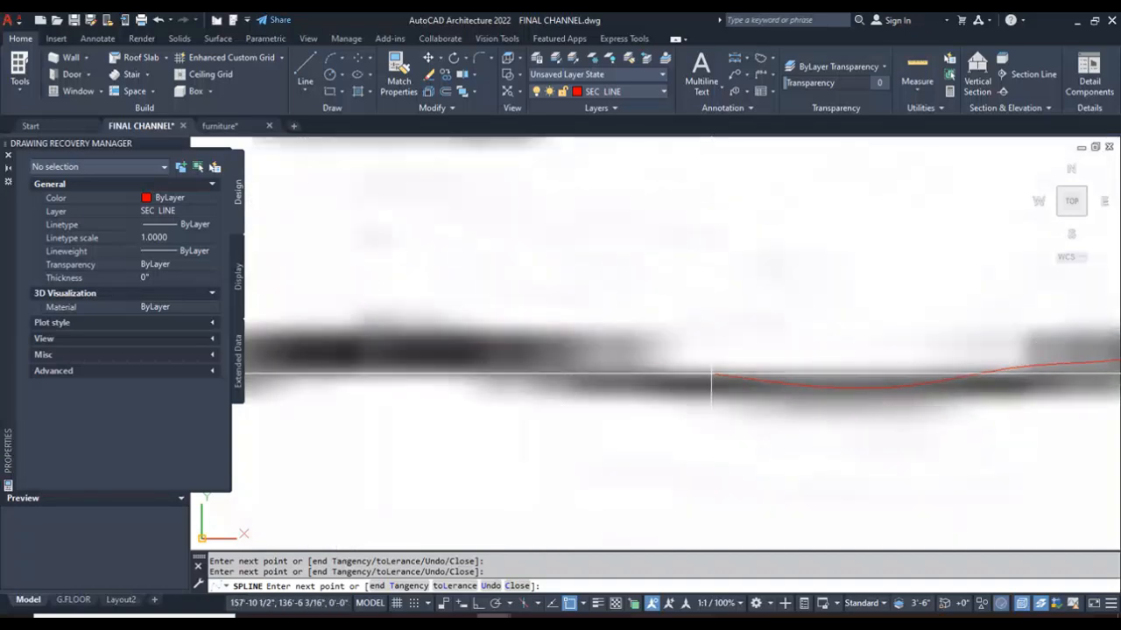
pyautogui.scroll(-3, 711, 373)
pyautogui.scroll(3, 762, 359)
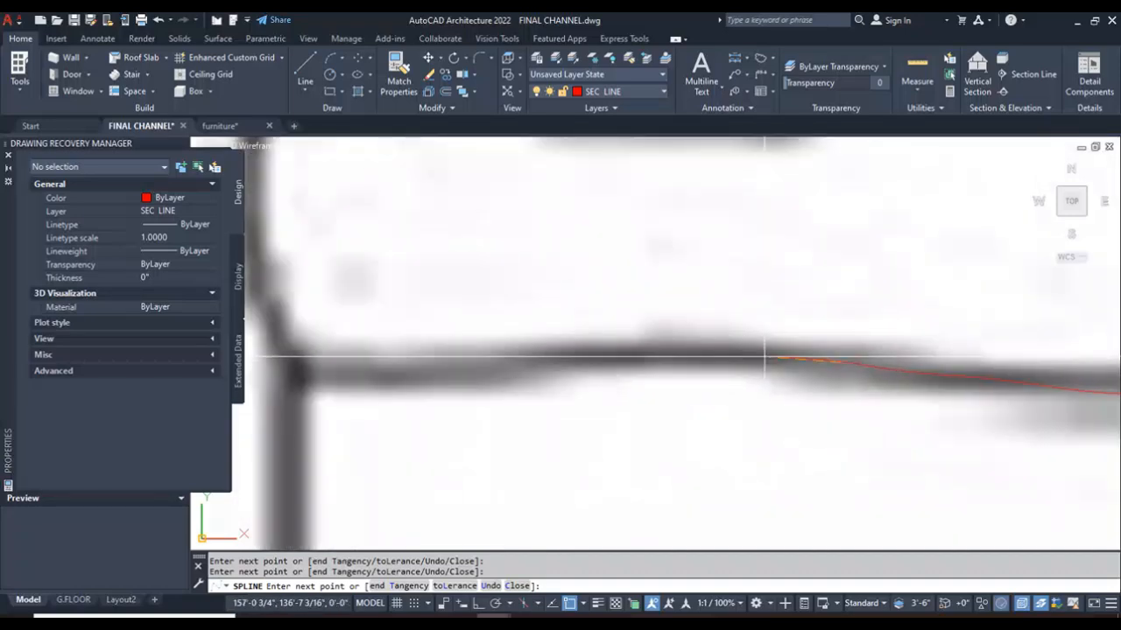
pyautogui.scroll(-3, 632, 375)
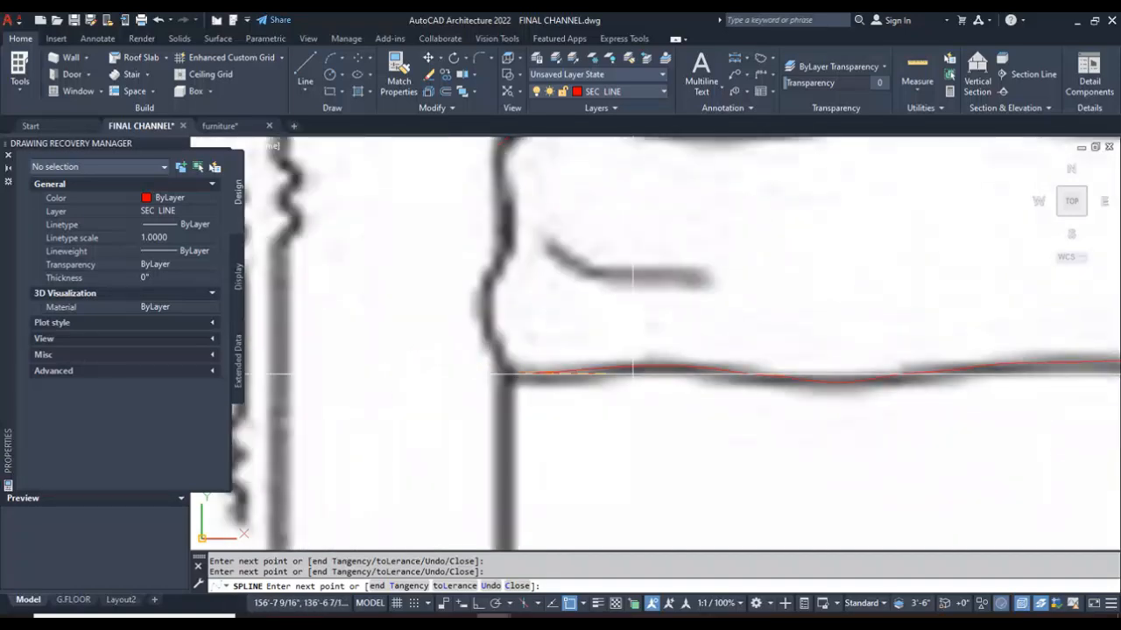
# Trace the blanket fold's left edge upward and close the spline at its starting point
pyautogui.scroll(3, 633, 375)
pyautogui.click(678, 354)
pyautogui.click(660, 238)
pyautogui.scroll(-5, 597, 402)
pyautogui.scroll(4, 628, 307)
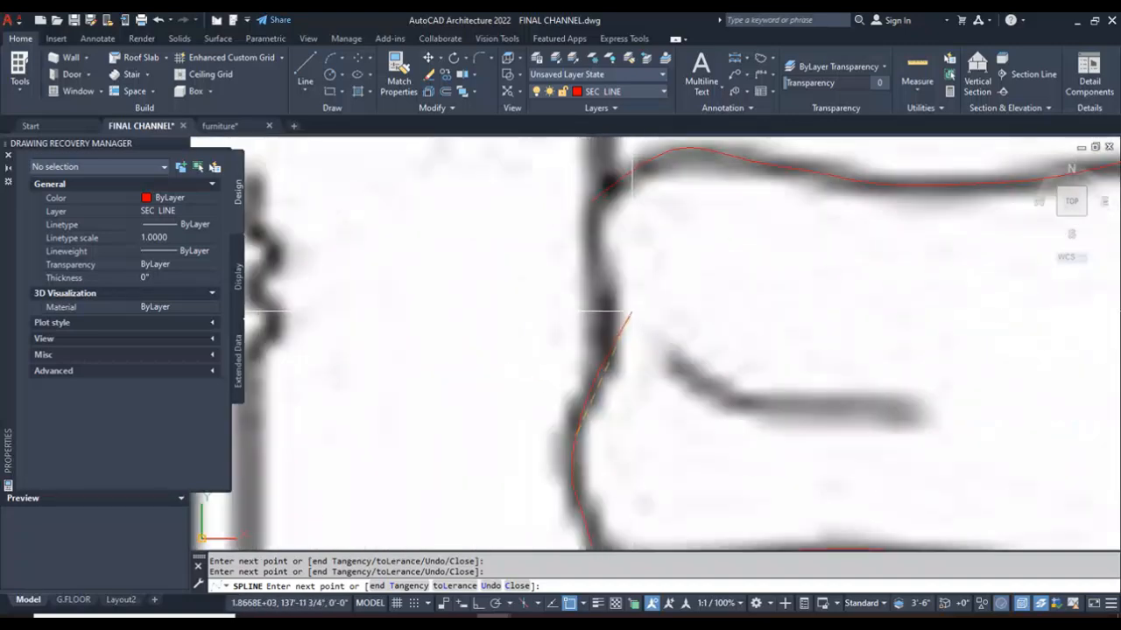
pyautogui.rightClick(588, 222)
pyautogui.click(604, 221)
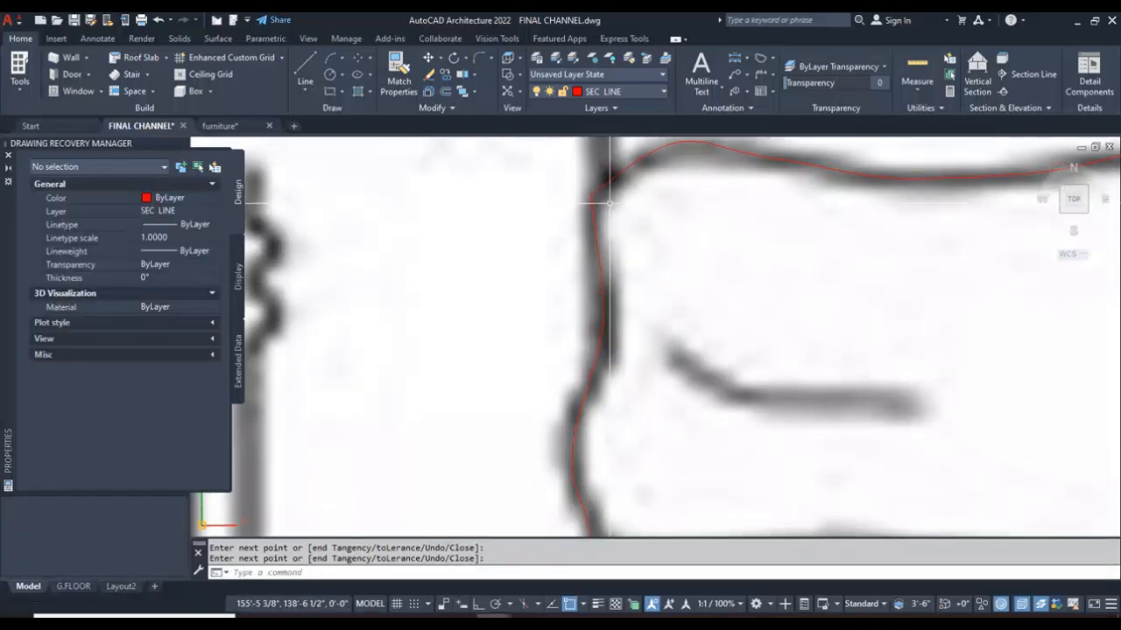
# Move the closed spline's first fit point at the upper-left corner onto the image outline, at about X 155'-4 5/16", Y 138'-7 1/16"
pyautogui.click(602, 192)
pyautogui.scroll(5, 600, 197)
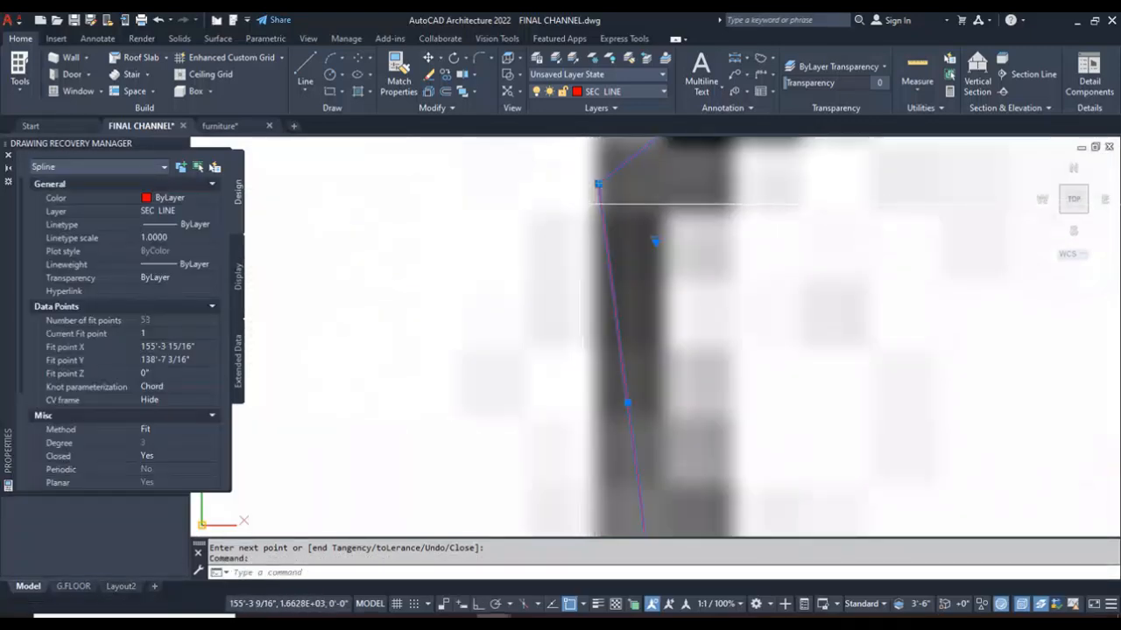
pyautogui.click(598, 184)
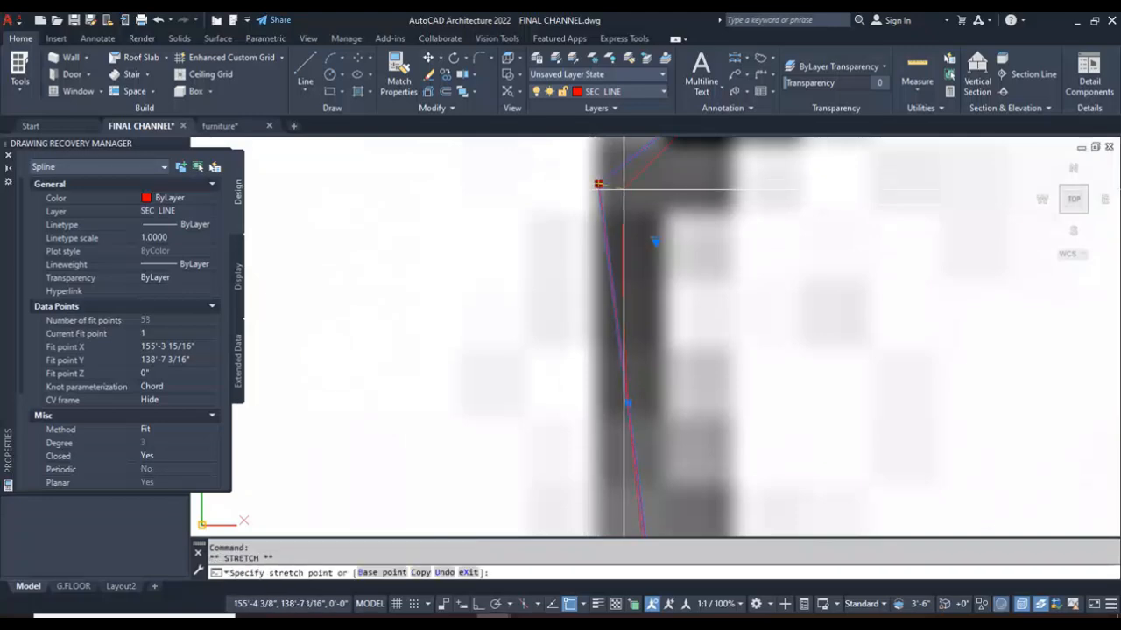
pyautogui.scroll(-5, 620, 196)
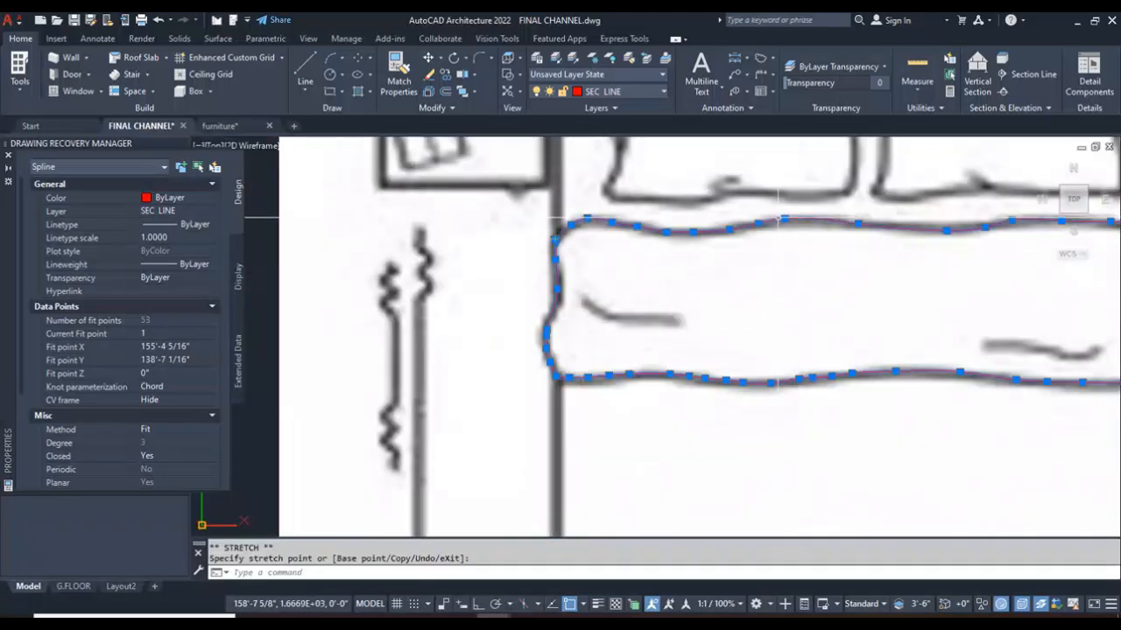
# Examine the closed blanket-fold spline against the image outline, deselect it, and inspect the lower part of the bed outline
pyautogui.scroll(5, 778, 220)
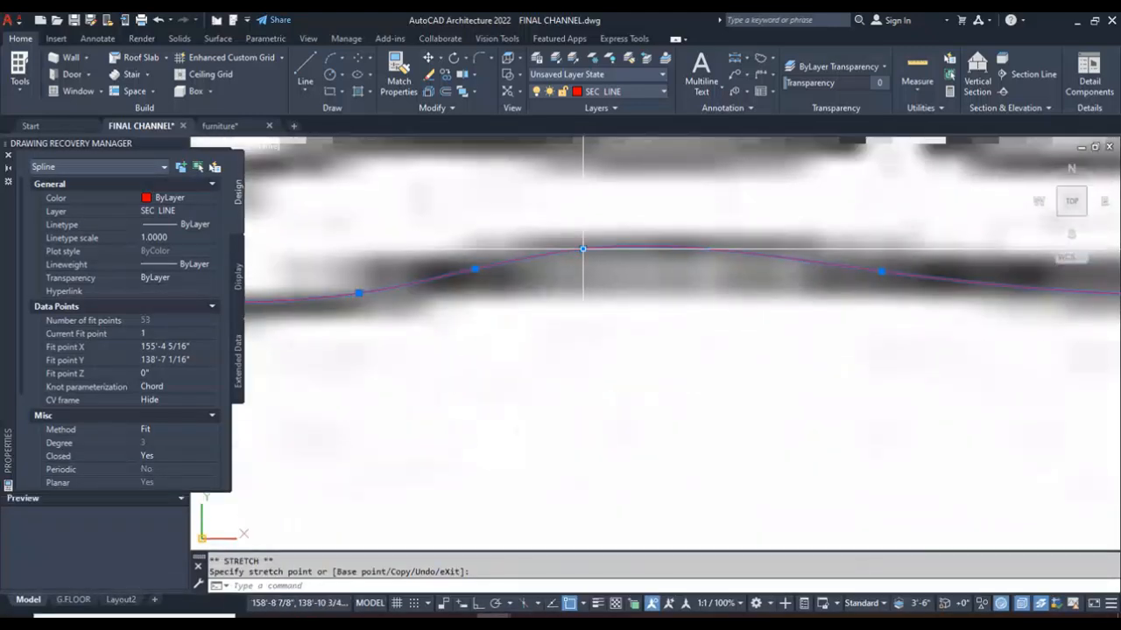
pyautogui.scroll(-5, 692, 245)
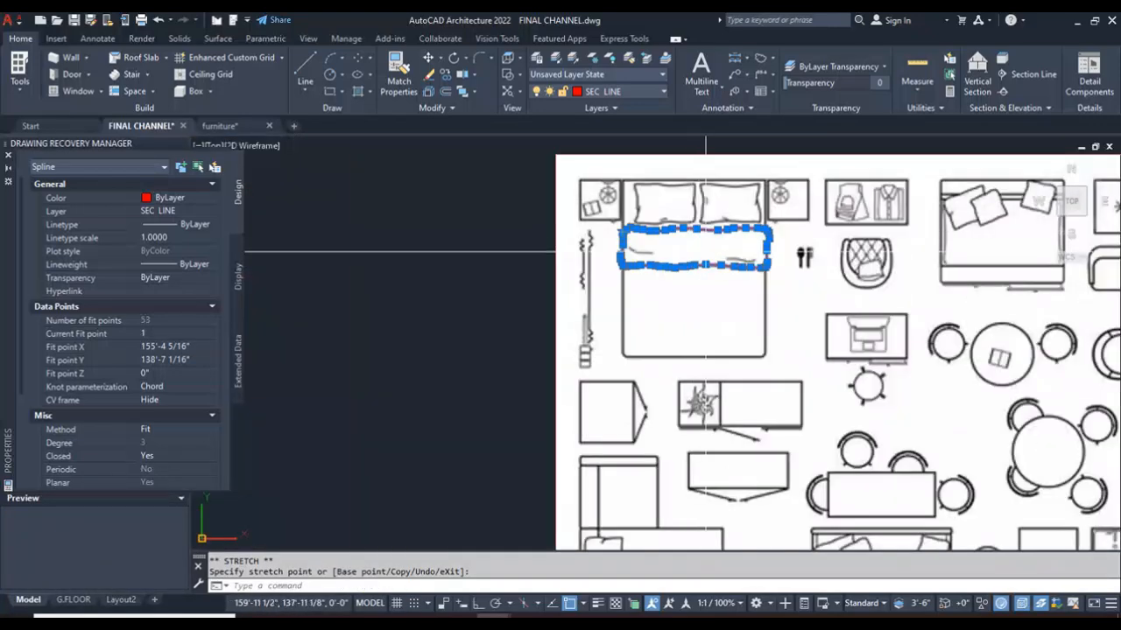
pyautogui.scroll(5, 698, 243)
pyautogui.scroll(6, 707, 280)
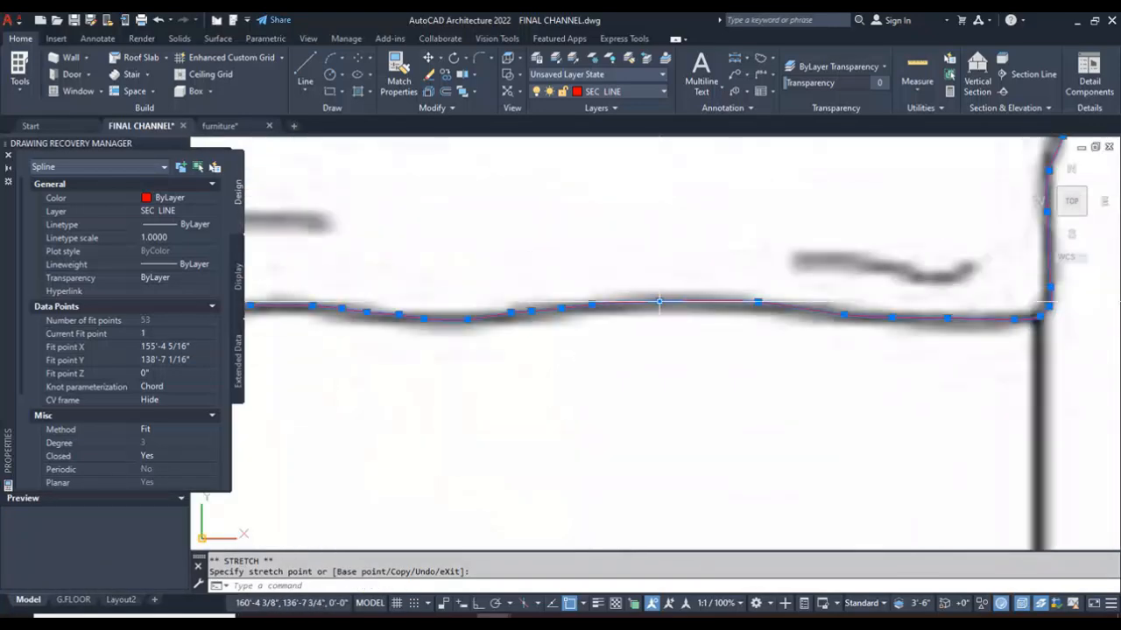
pyautogui.scroll(6, 659, 302)
pyautogui.scroll(-6, 687, 305)
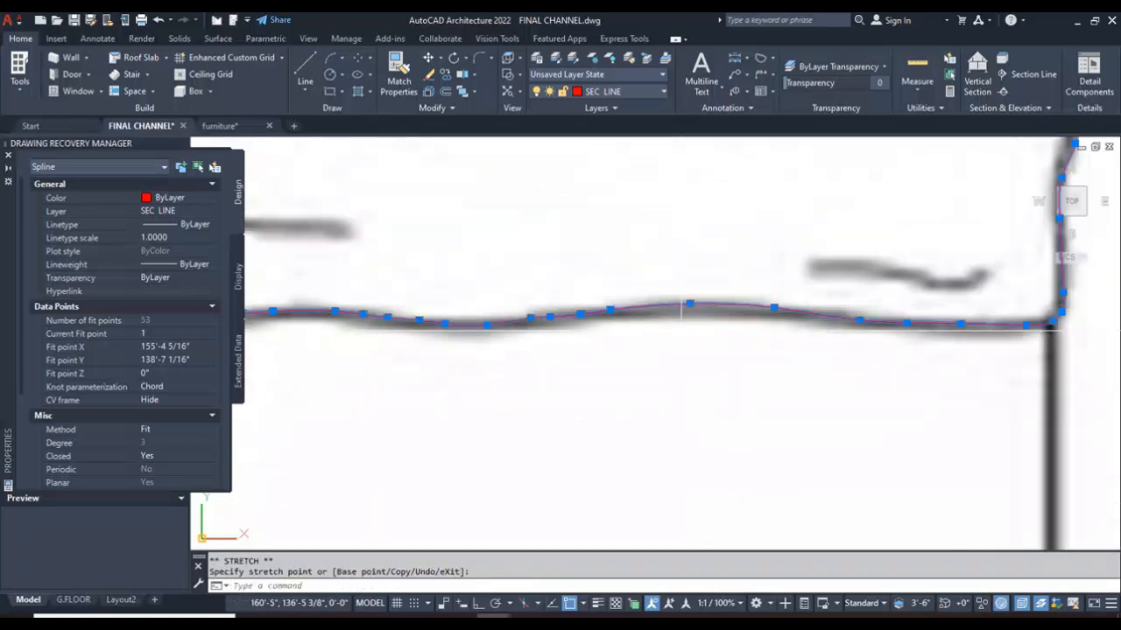
pyautogui.scroll(-5, 682, 309)
pyautogui.press('Escape')
pyautogui.click(718, 357)
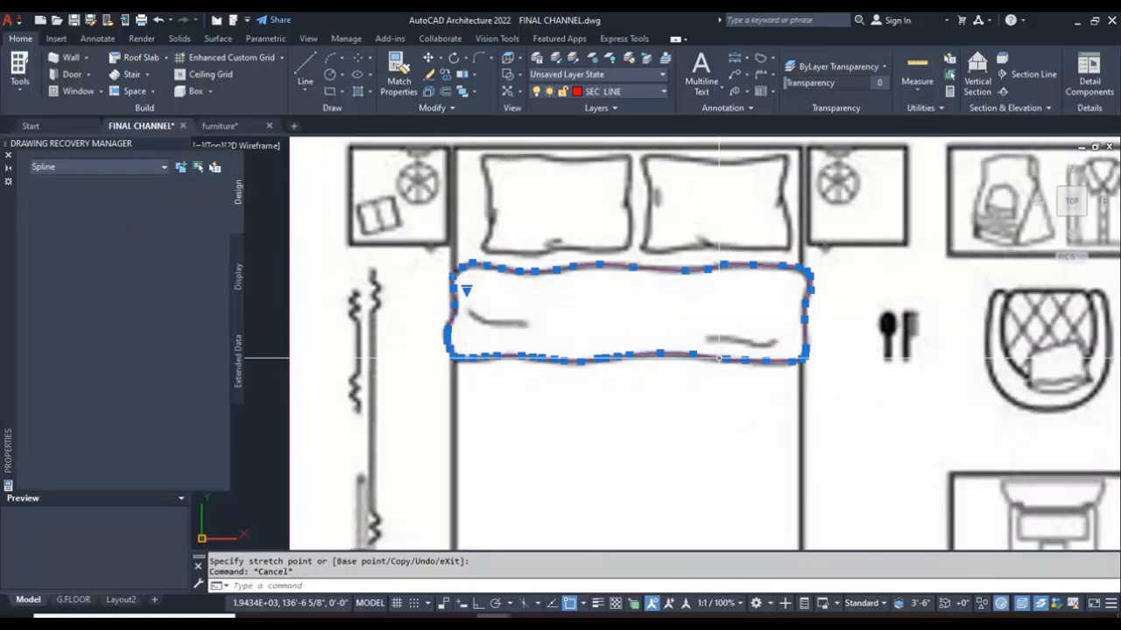
pyautogui.scroll(-4, 703, 359)
pyautogui.press('Escape')
pyautogui.scroll(4, 747, 378)
pyautogui.scroll(-6, 730, 348)
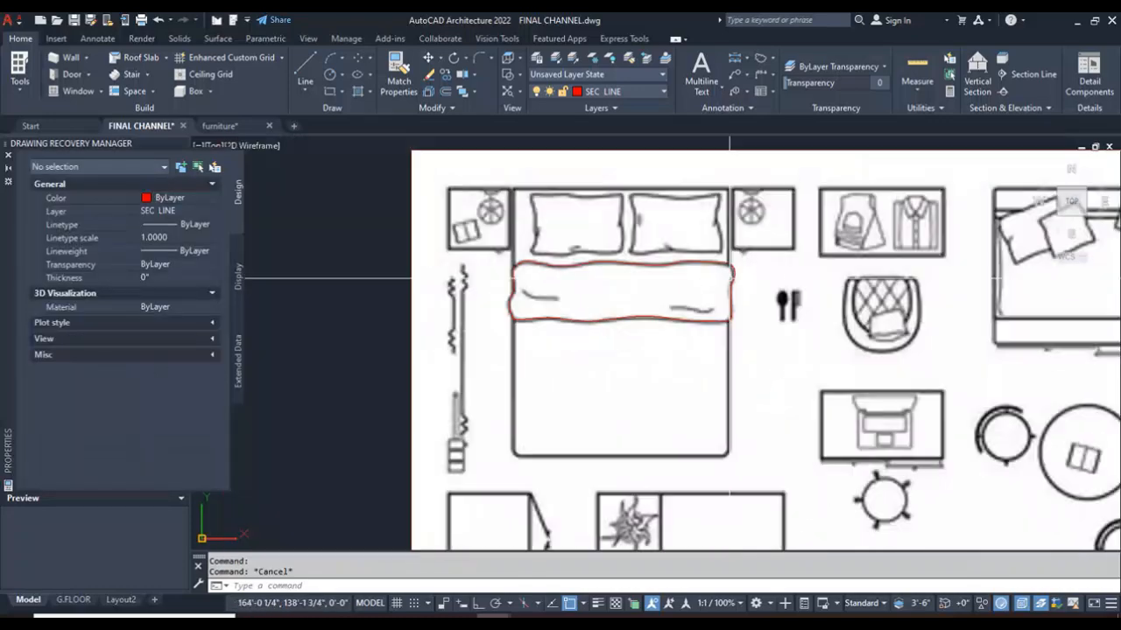
pyautogui.scroll(4, 730, 330)
pyautogui.scroll(2, 774, 357)
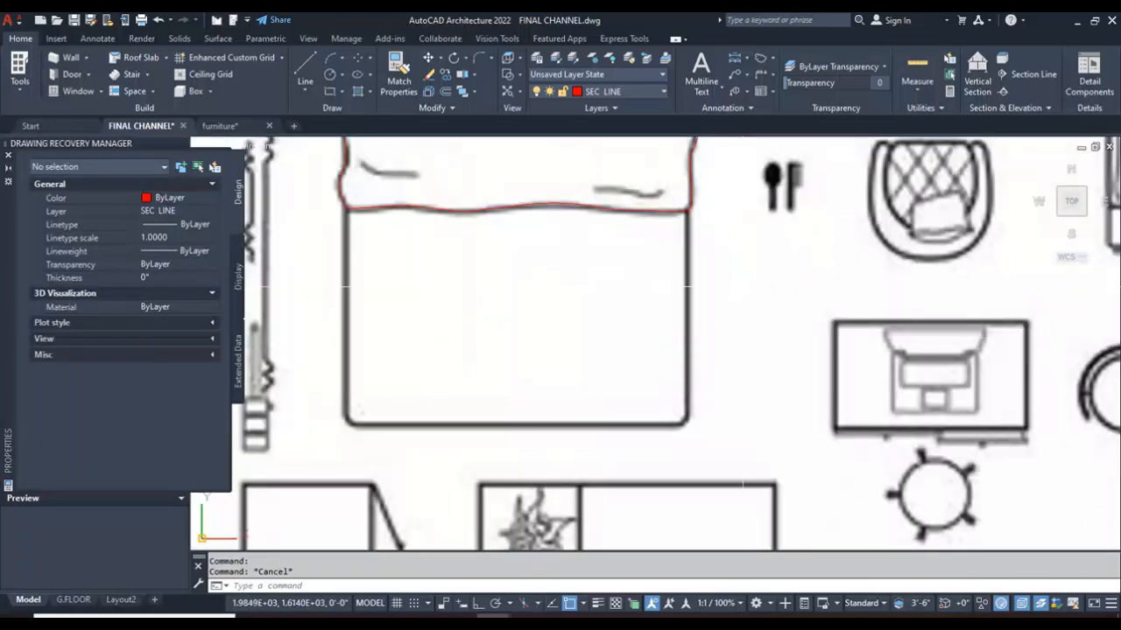
pyautogui.scroll(3, 719, 436)
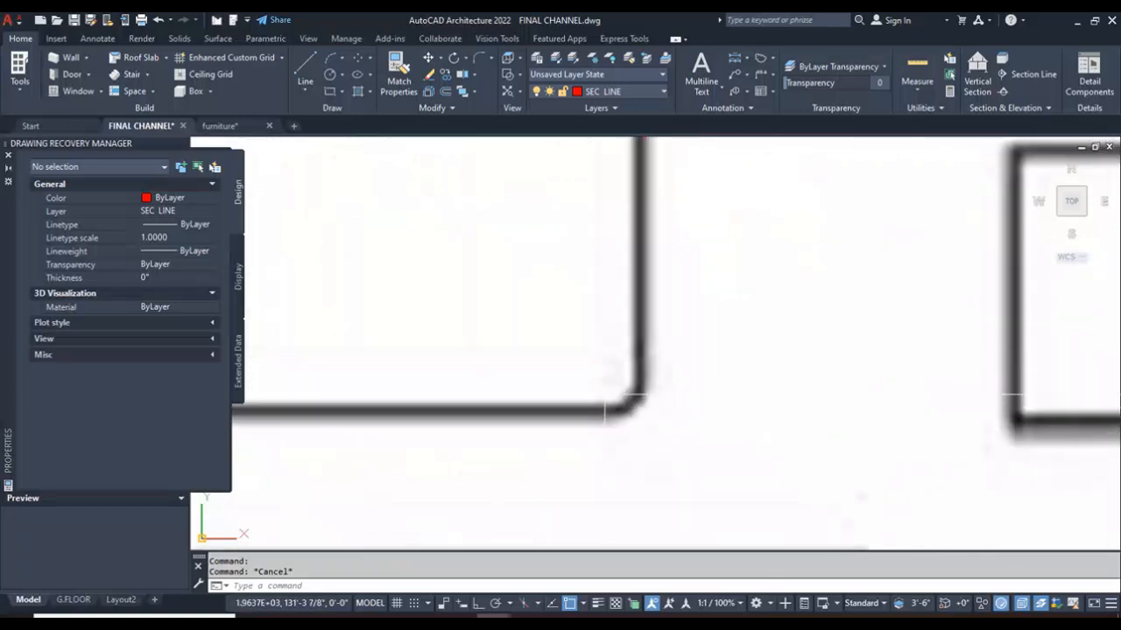
pyautogui.scroll(-5, 716, 419)
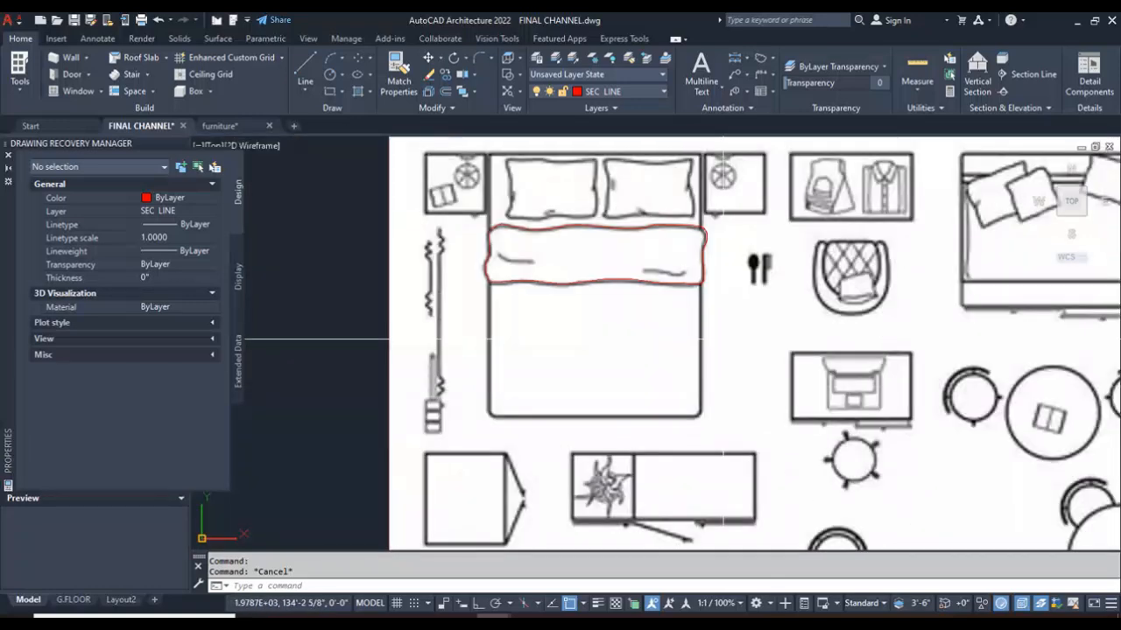
# Start a polyline at the bed's upper-right corner and trace the right edge straight down about 10'-3" to the rounded lower corner
pyautogui.click(306, 97)
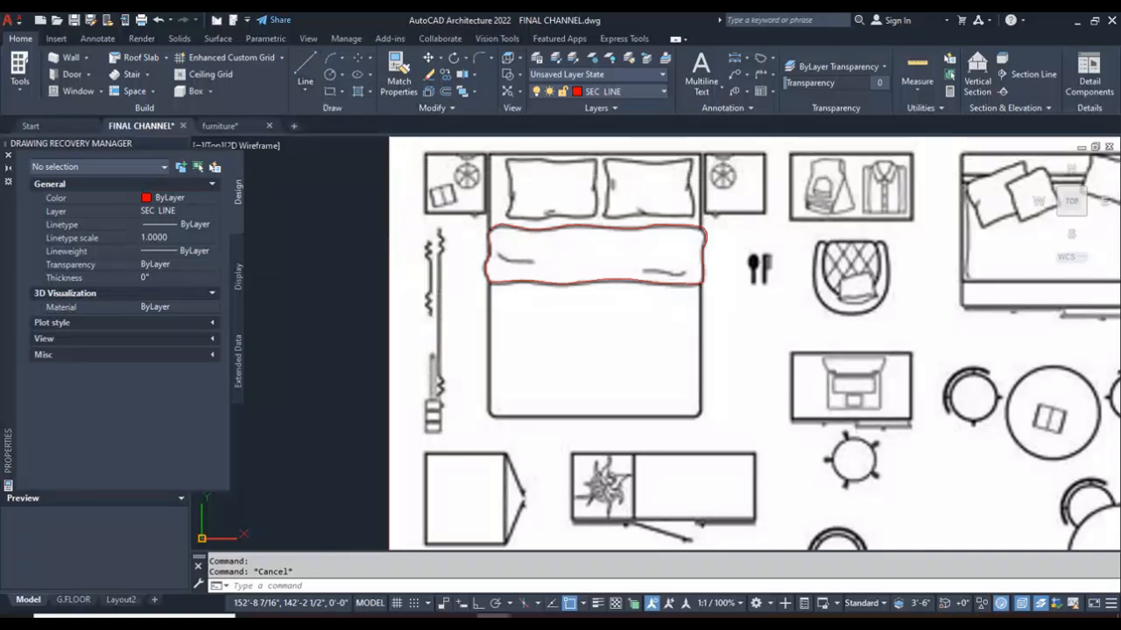
pyautogui.write('p')
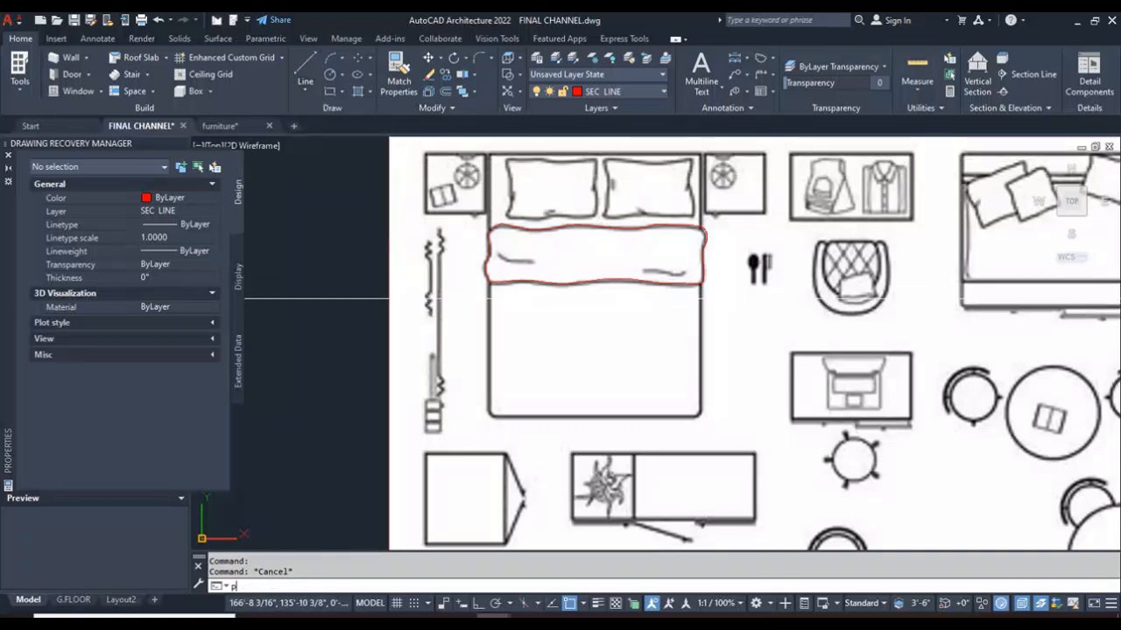
pyautogui.write('l')
pyautogui.press('Return')
pyautogui.scroll(8, 697, 162)
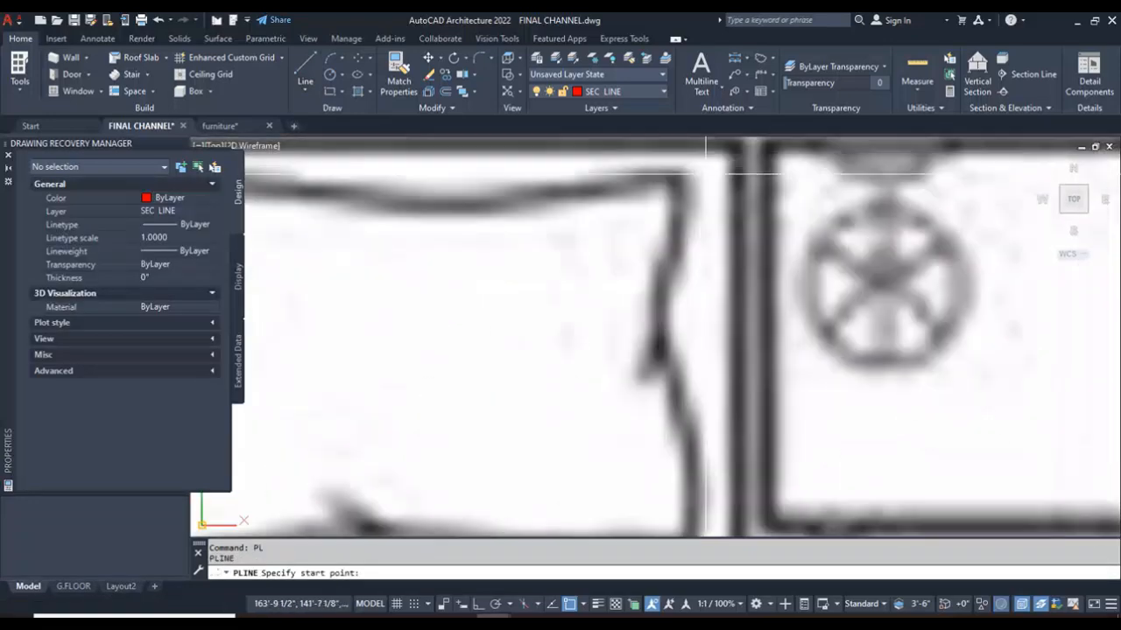
pyautogui.scroll(-4, 727, 210)
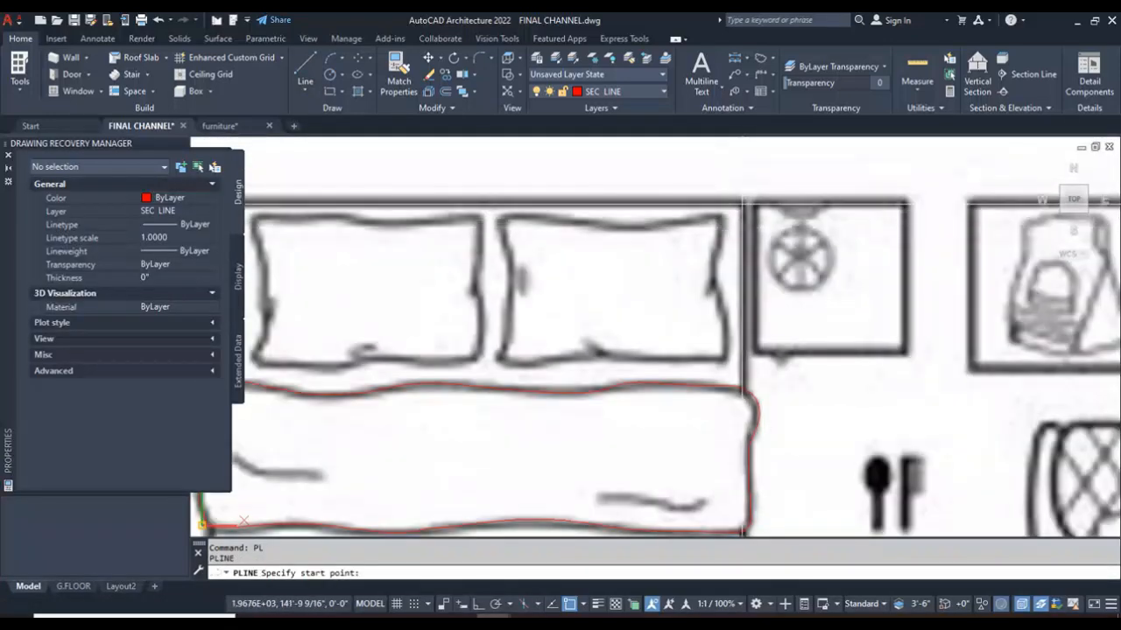
pyautogui.click(744, 205)
pyautogui.scroll(-6, 744, 205)
pyautogui.scroll(4, 749, 391)
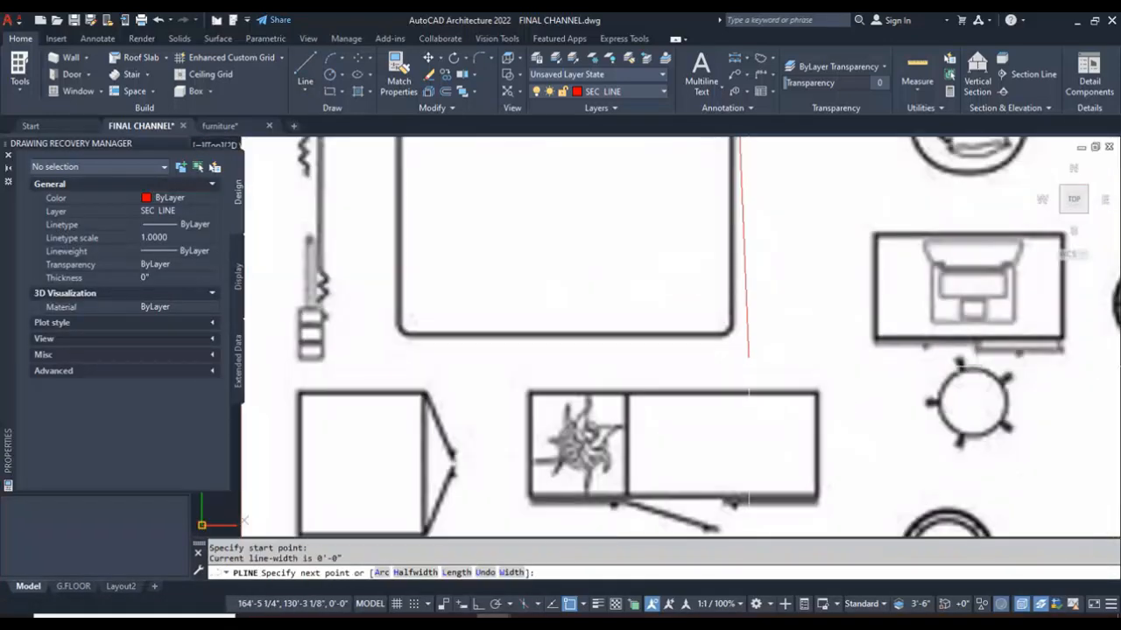
pyautogui.press('F8')
pyautogui.scroll(6, 742, 333)
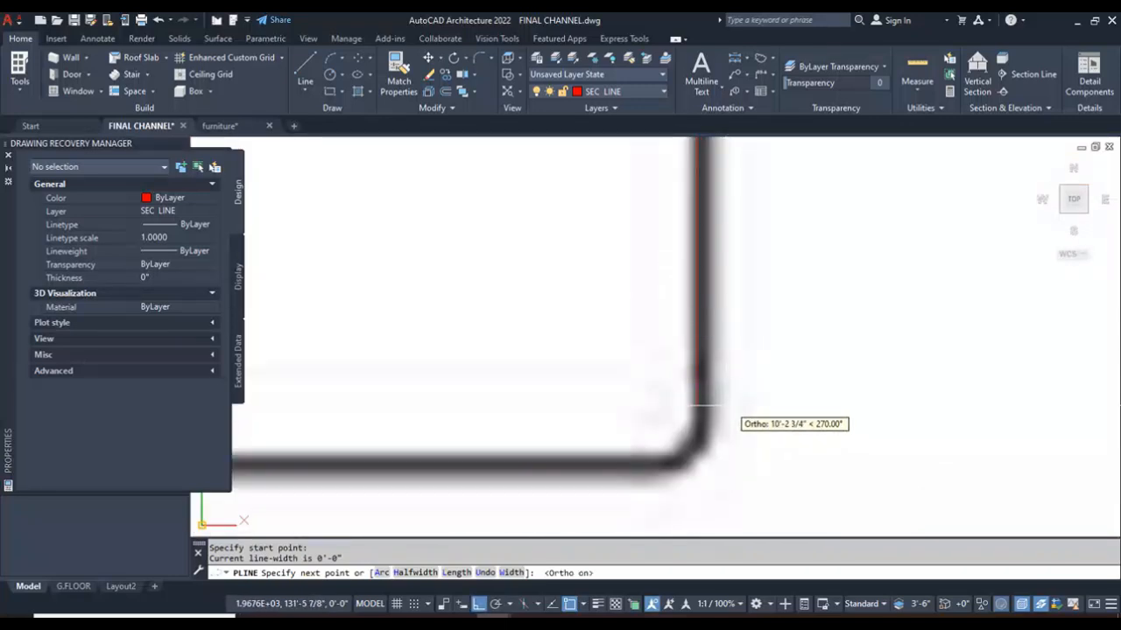
pyautogui.click(734, 416)
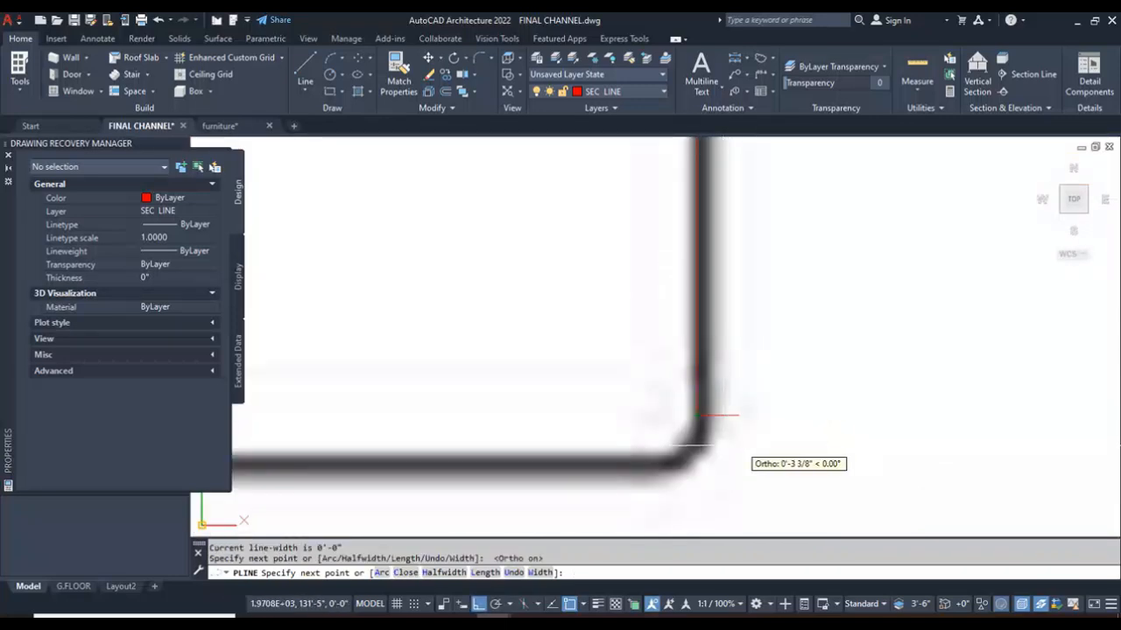
# Trace the bed's rounded lower-right corner with an arc segment and return the polyline to straight segments
pyautogui.press('F8')
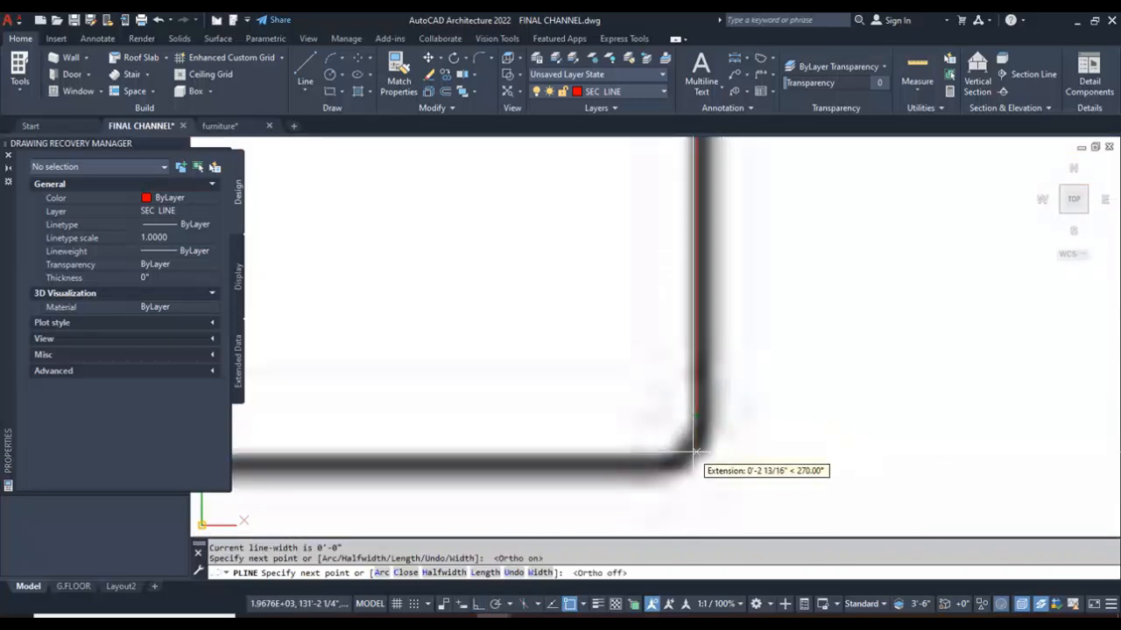
pyautogui.scroll(6, 680, 491)
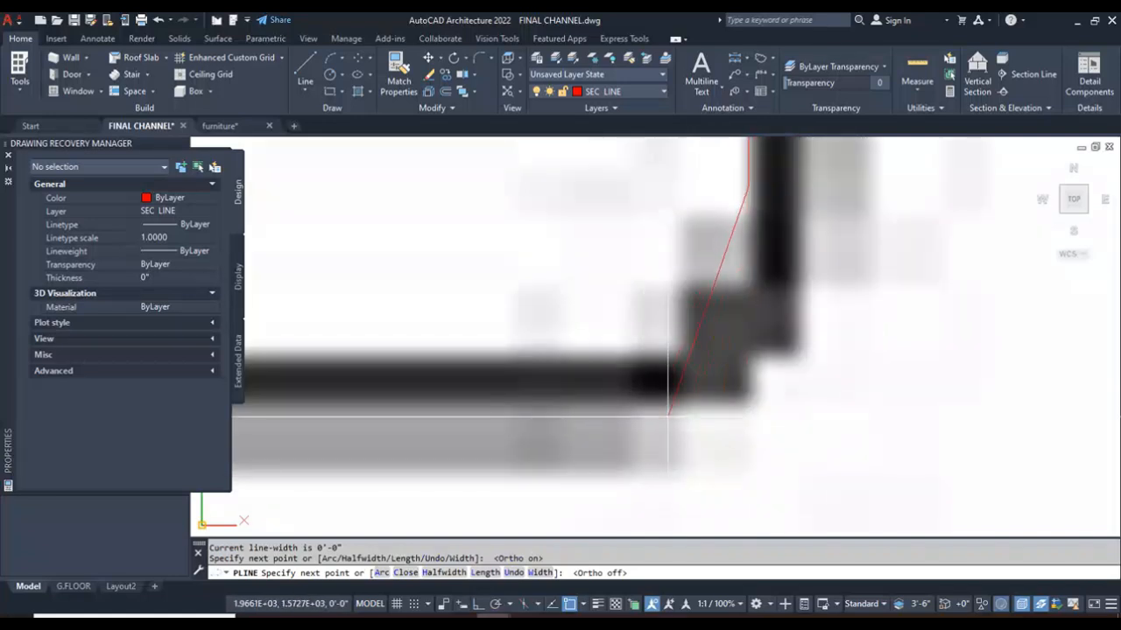
pyautogui.scroll(-4, 684, 426)
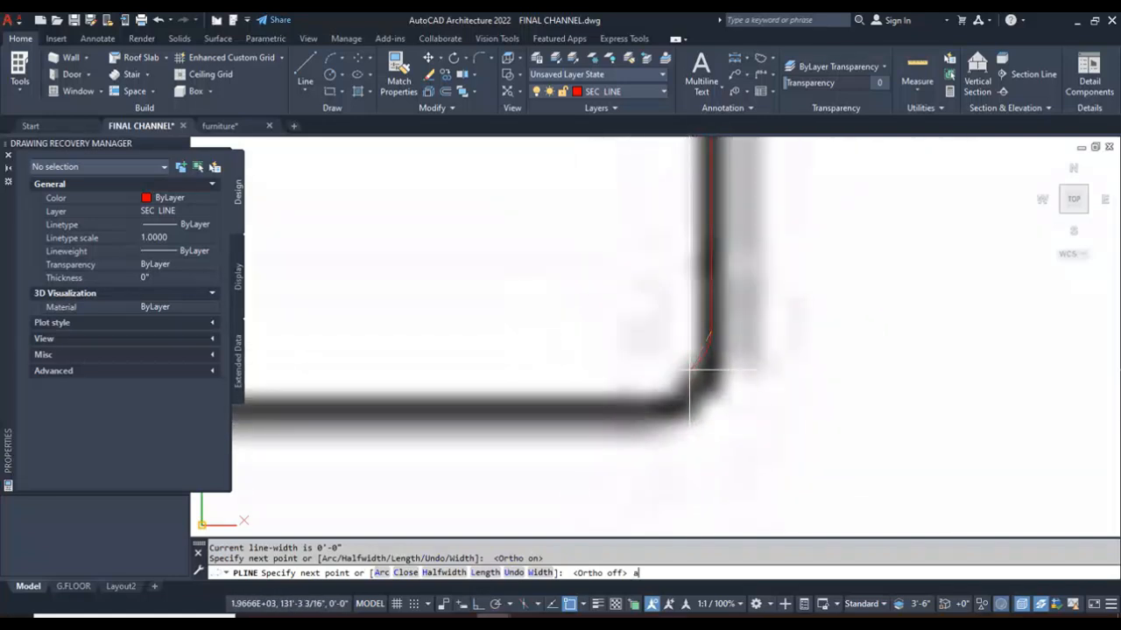
pyautogui.press('Return')
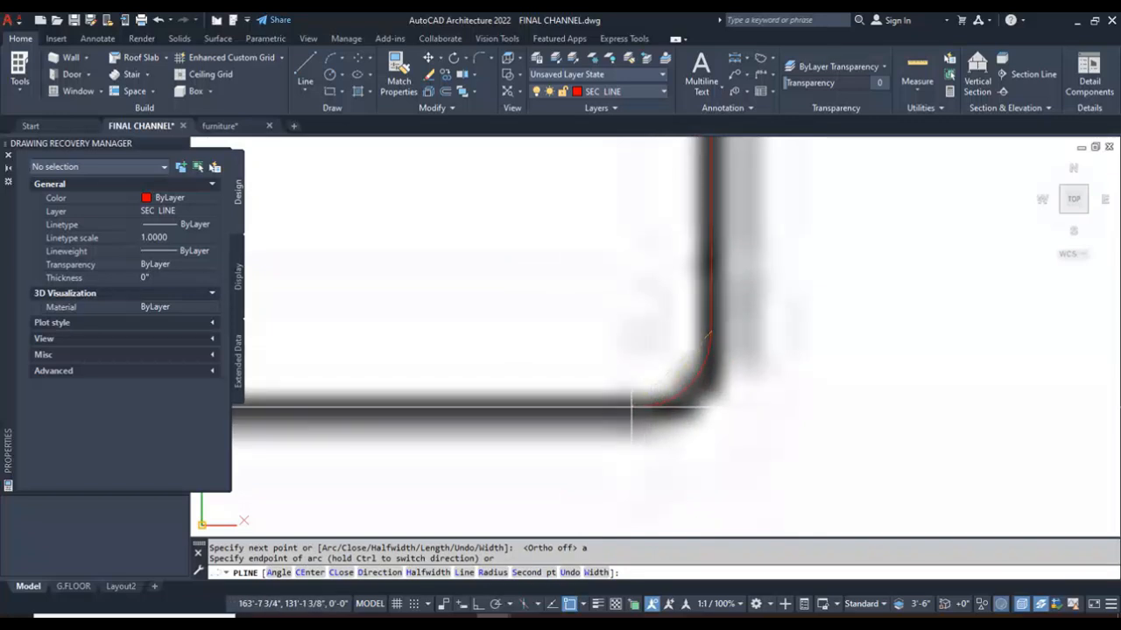
pyautogui.click(634, 405)
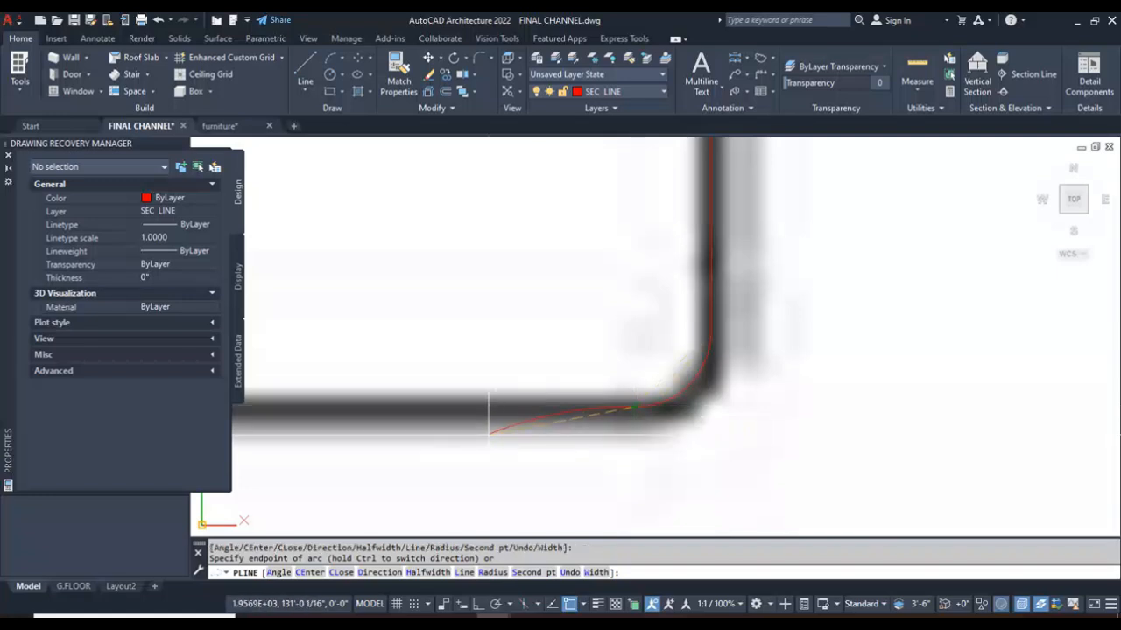
pyautogui.write('l')
pyautogui.press('Return')
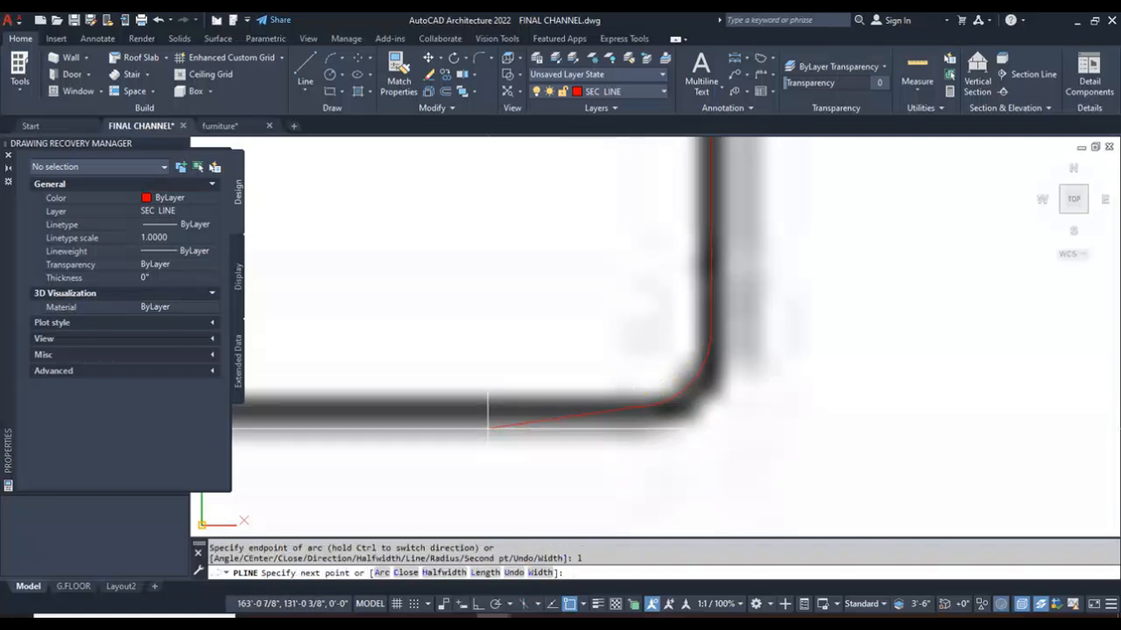
# Trace the bed's bottom edge with a horizontal segment about 7'-11" long, ending where the lower-left corner starts to curve
pyautogui.press('F8')
pyautogui.scroll(-5, 488, 427)
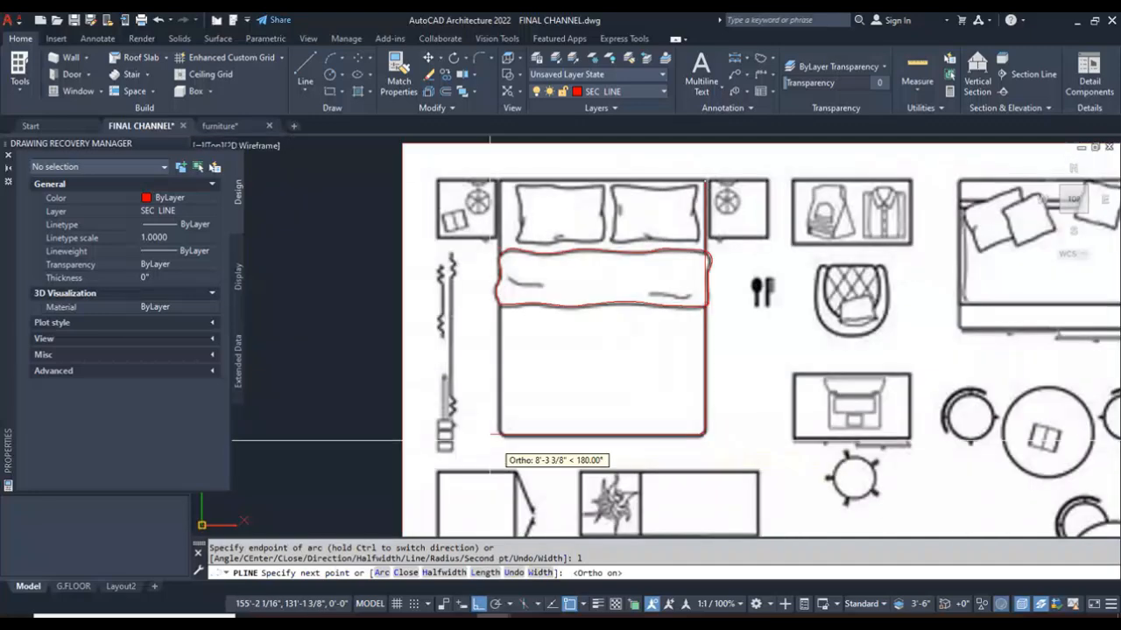
pyautogui.scroll(5, 448, 432)
pyautogui.scroll(3, 676, 454)
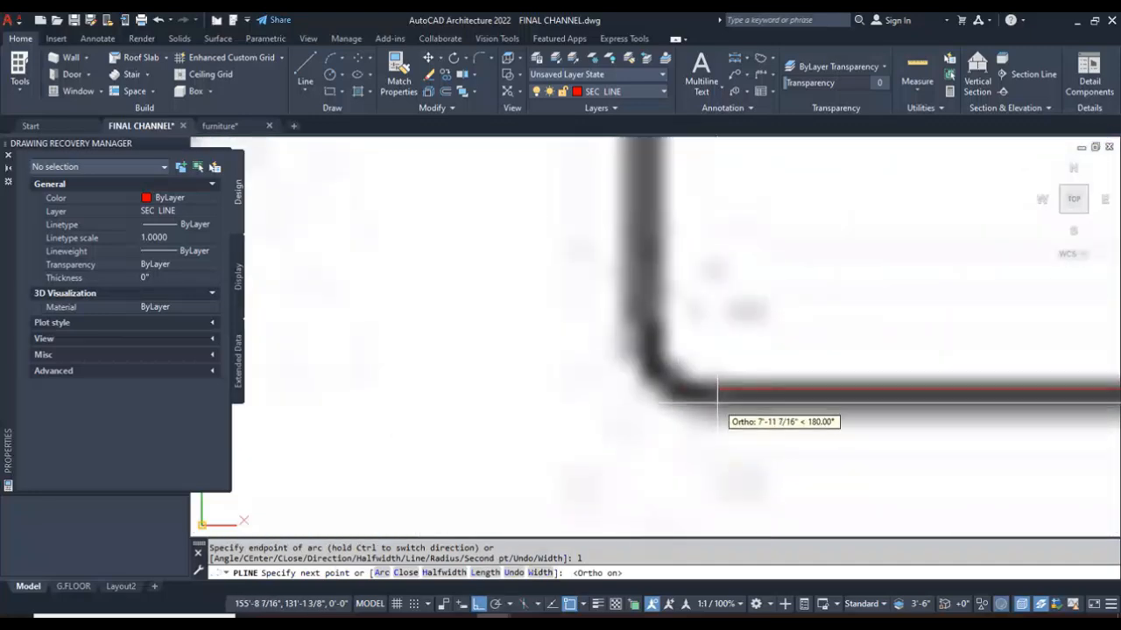
pyautogui.click(720, 403)
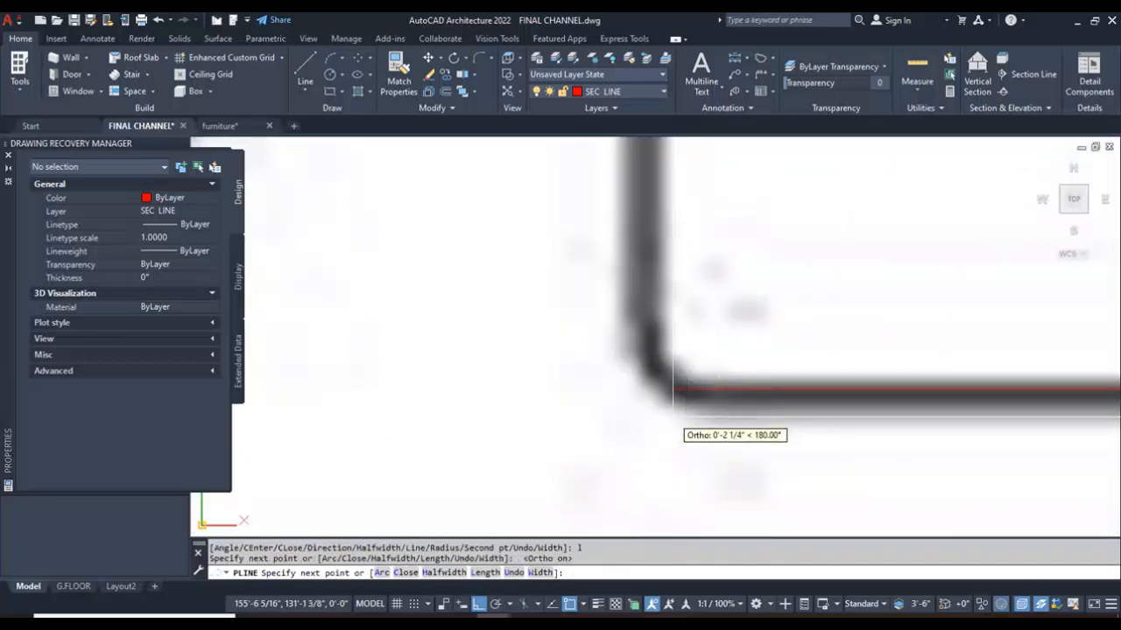
# Trace the bed's rounded lower-left corner with an arc segment and switch the polyline back to straight segments
pyautogui.press('Return')
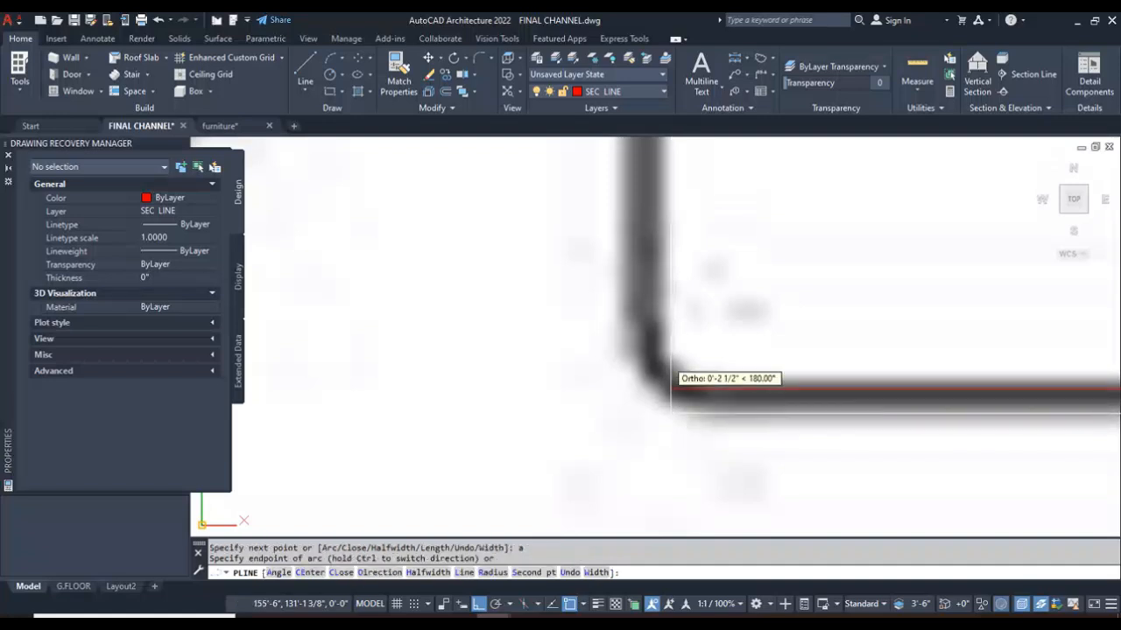
pyautogui.press('F8')
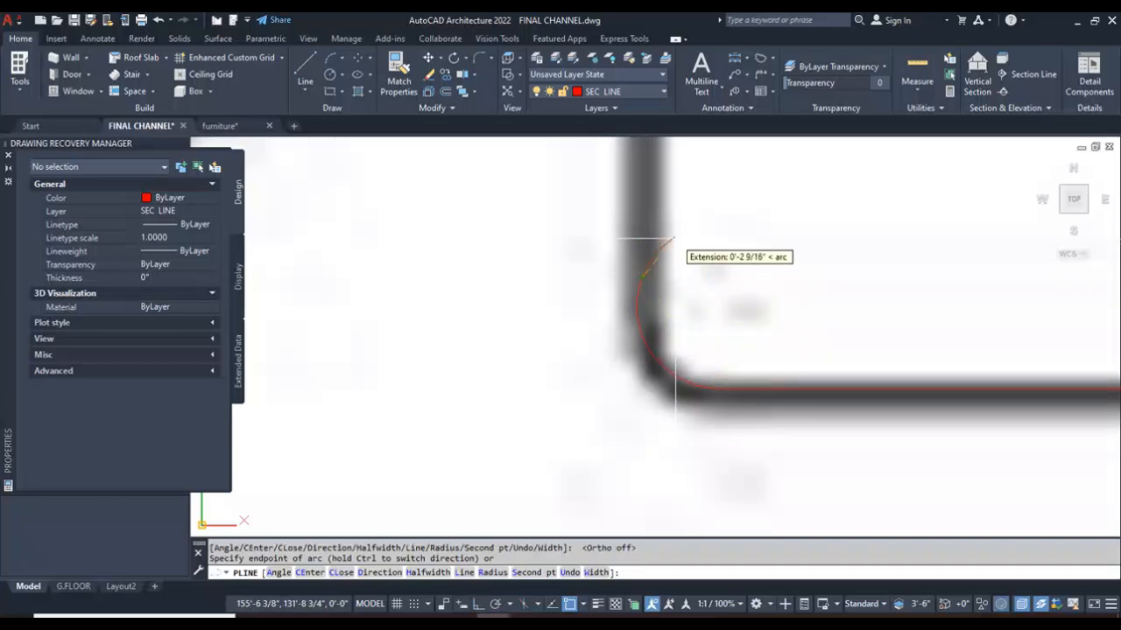
pyautogui.write('l')
pyautogui.press('Return')
# Trace the bed's left edge with a vertical polyline segment up to the upper-left corner
pyautogui.scroll(-4, 652, 394)
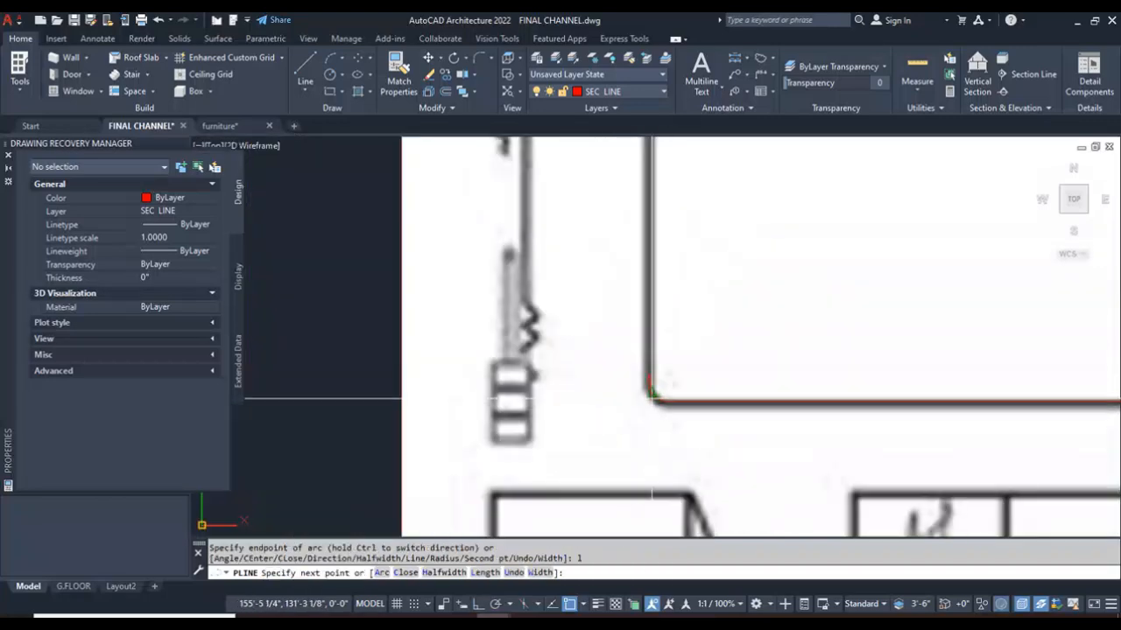
pyautogui.press('F8')
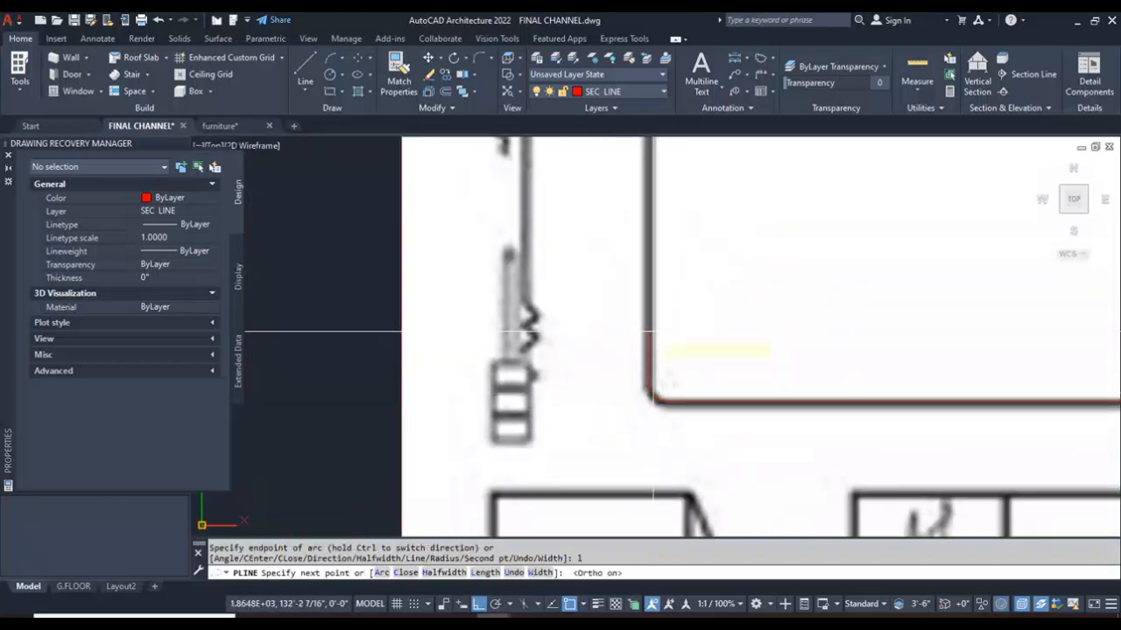
pyautogui.scroll(-5, 654, 324)
pyautogui.scroll(8, 625, 325)
pyautogui.scroll(5, 609, 289)
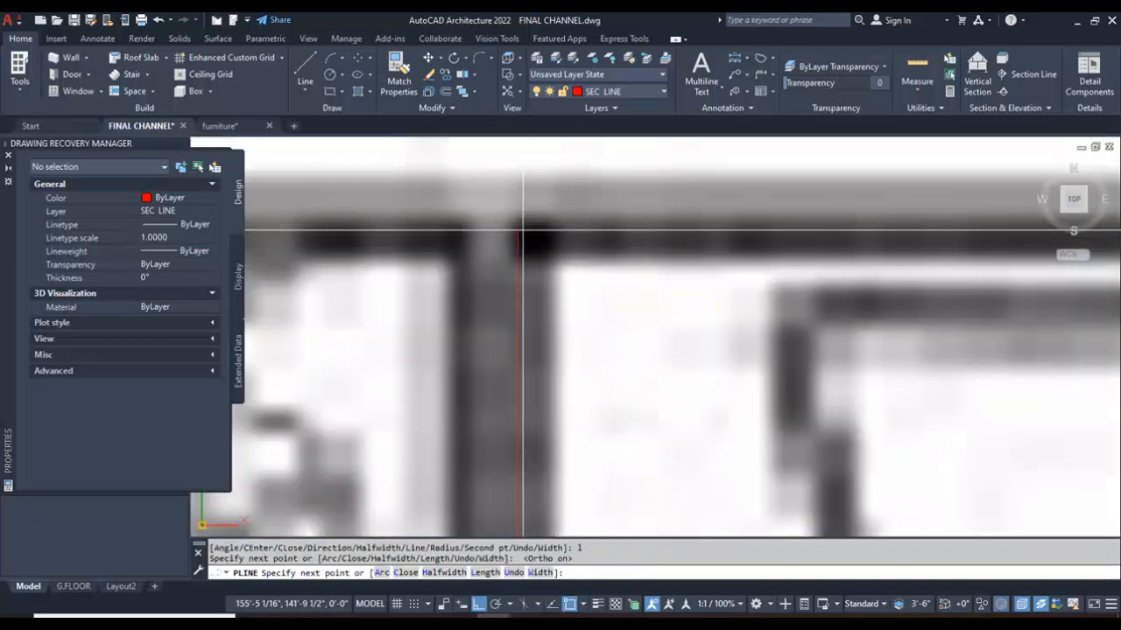
# Trace the bed's top edge with a horizontal segment about 8'-5" long to the upper-right corner and end the polyline
pyautogui.scroll(-4, 526, 229)
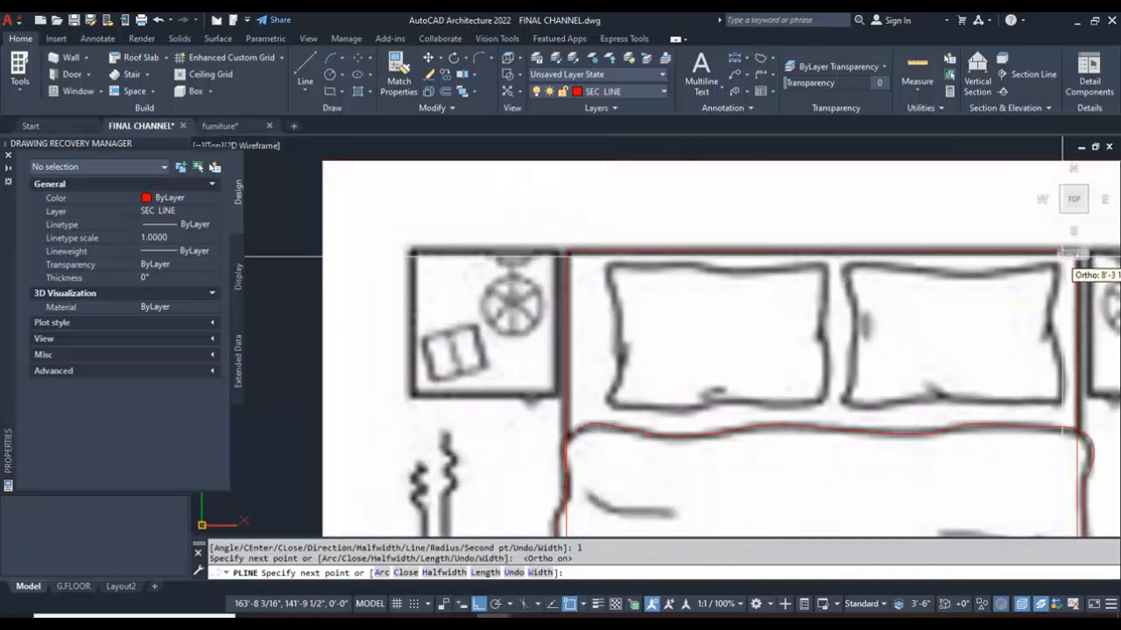
pyautogui.click(1077, 260)
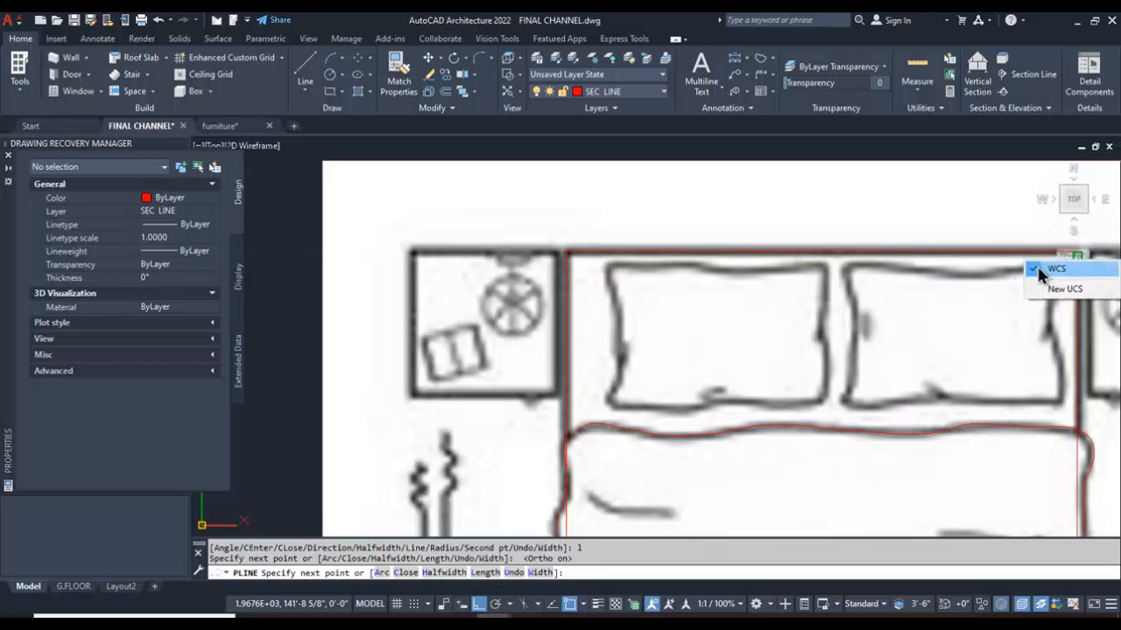
pyautogui.scroll(-5, 709, 289)
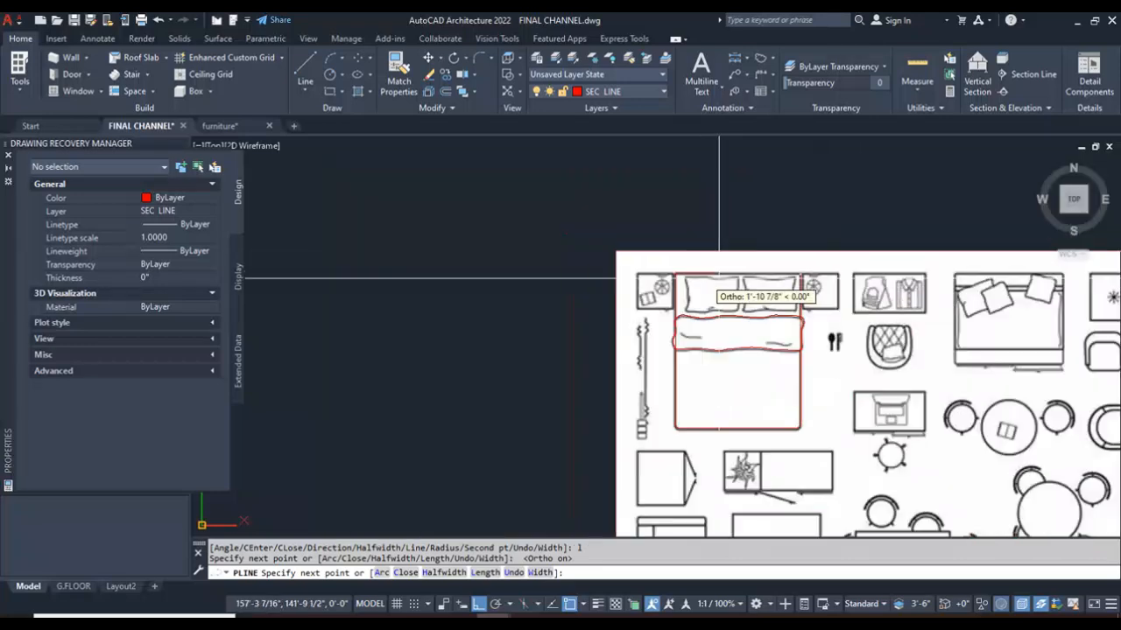
pyautogui.scroll(5, 831, 315)
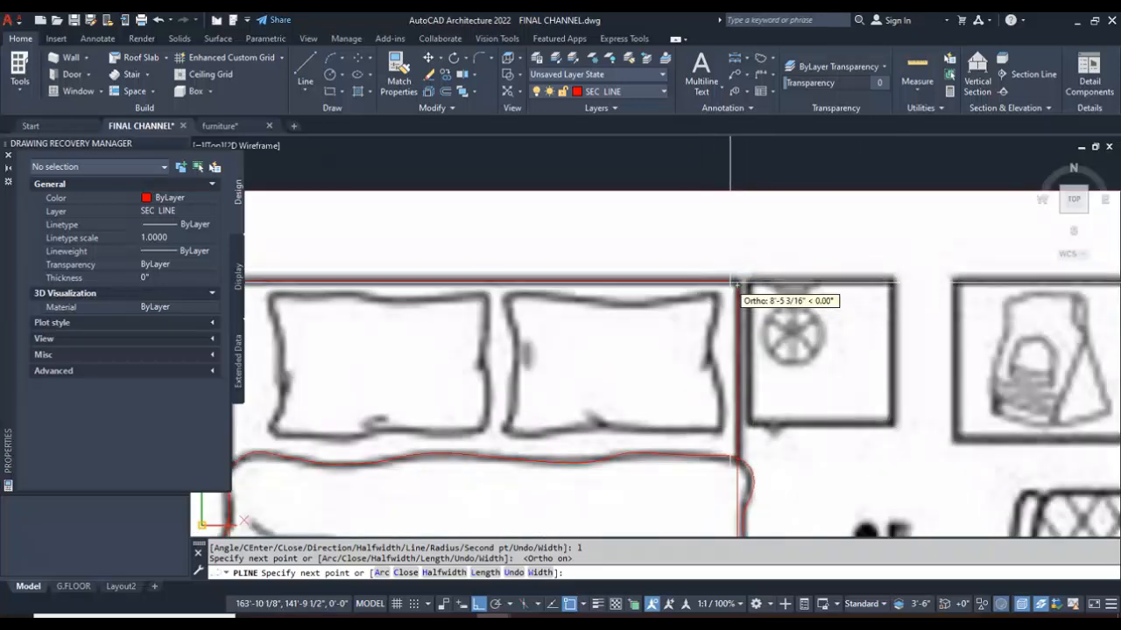
pyautogui.click(738, 284)
pyautogui.rightClick(737, 285)
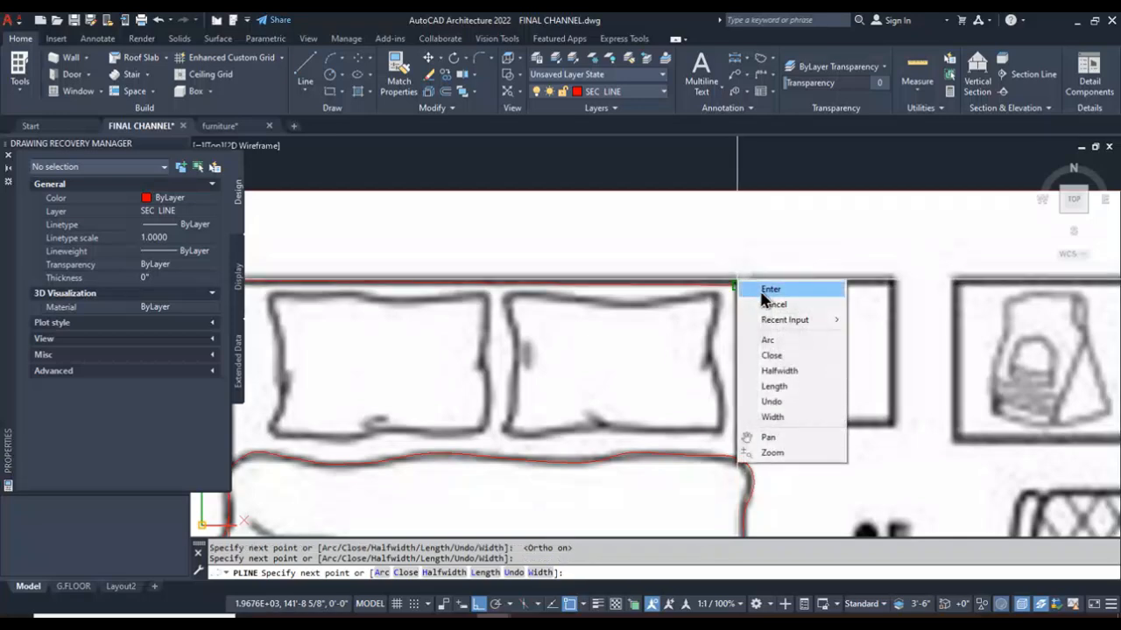
pyautogui.click(761, 294)
pyautogui.scroll(-4, 762, 243)
pyautogui.scroll(2, 764, 418)
pyautogui.press('Escape')
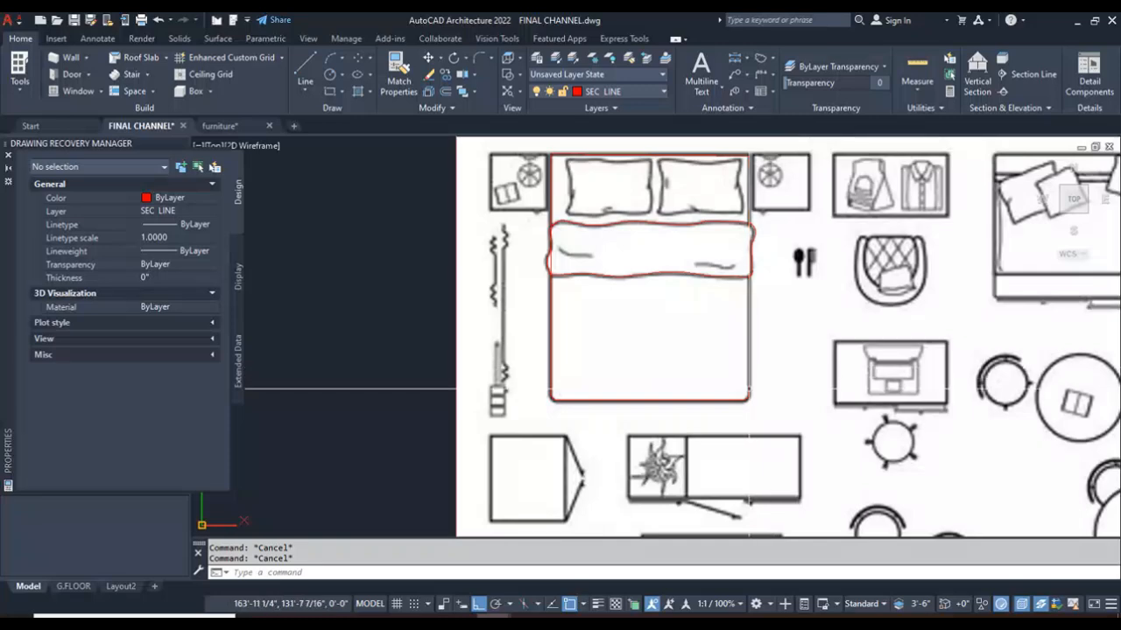
# Copy the traced bed outline and blanket from the furniture image to the empty space beside the 40' x 54' floor plan
pyautogui.scroll(-2, 636, 334)
pyautogui.write('co')
pyautogui.press('Return')
pyautogui.click(584, 207)
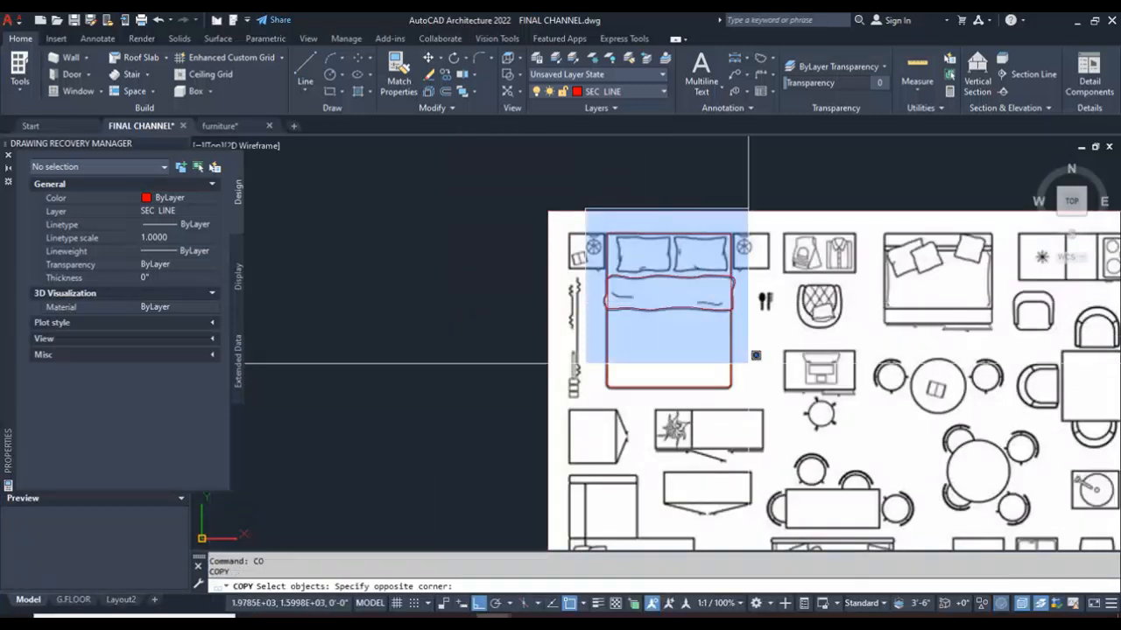
pyautogui.click(771, 413)
pyautogui.press('Return')
pyautogui.click(670, 337)
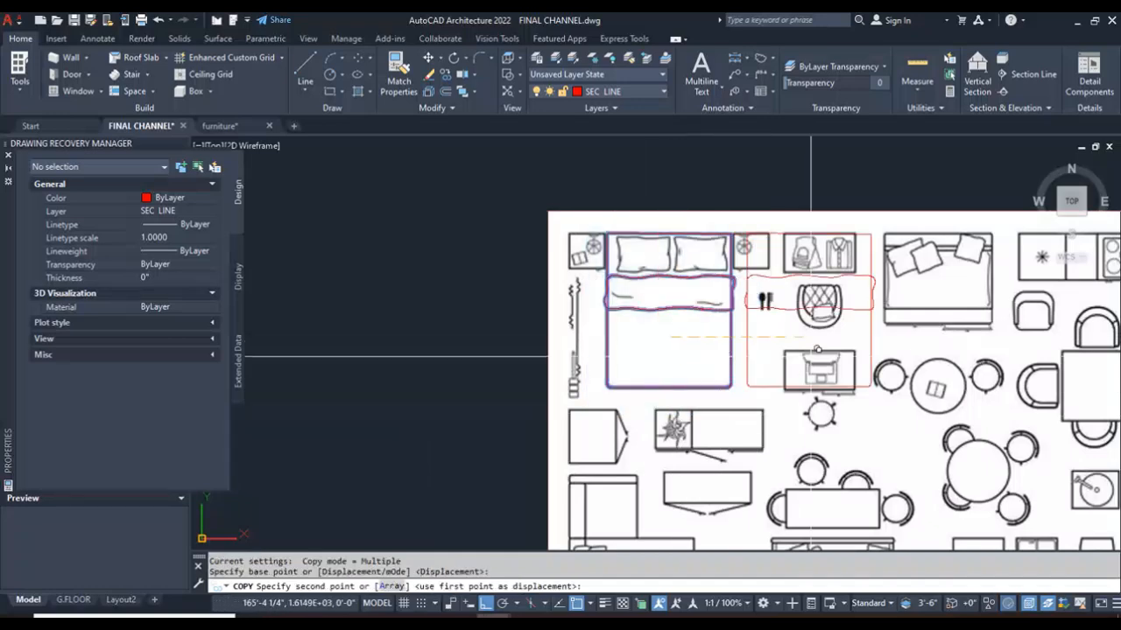
pyautogui.scroll(-4, 871, 359)
pyautogui.scroll(-5, 753, 376)
pyautogui.scroll(2, 695, 363)
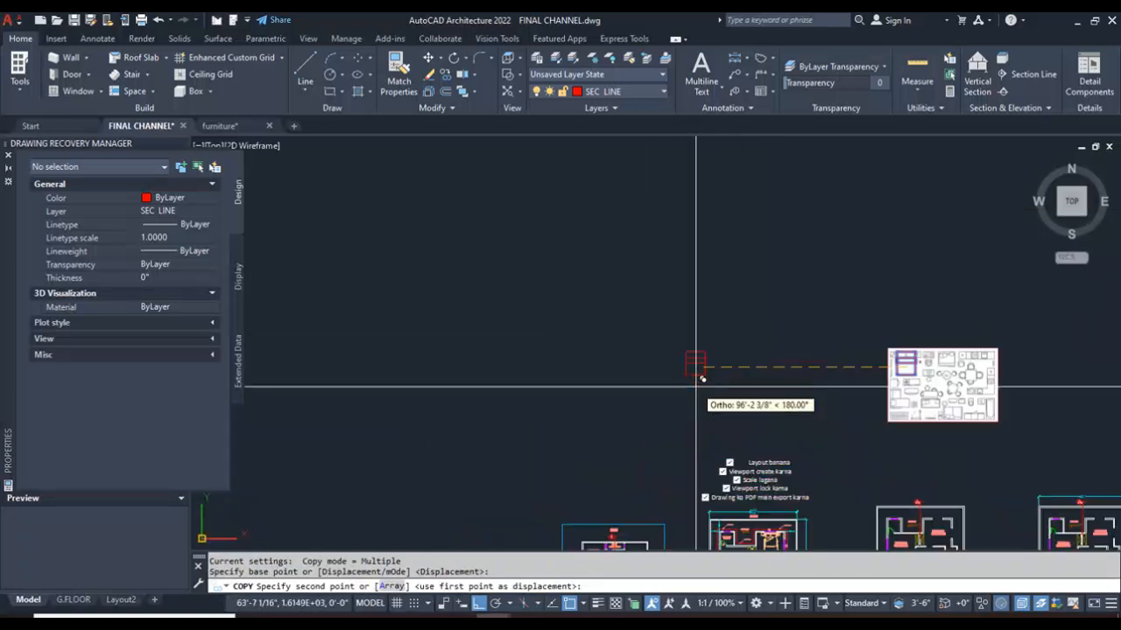
pyautogui.press('F8')
pyautogui.scroll(-2, 772, 338)
pyautogui.scroll(6, 772, 338)
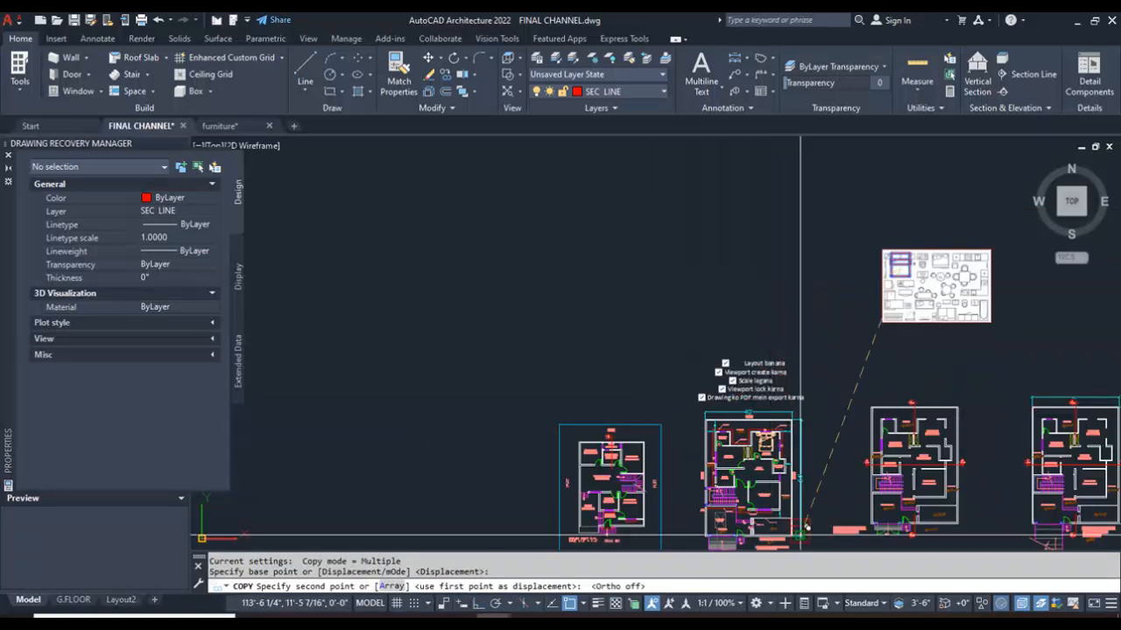
pyautogui.scroll(-2, 790, 376)
pyautogui.scroll(3, 795, 368)
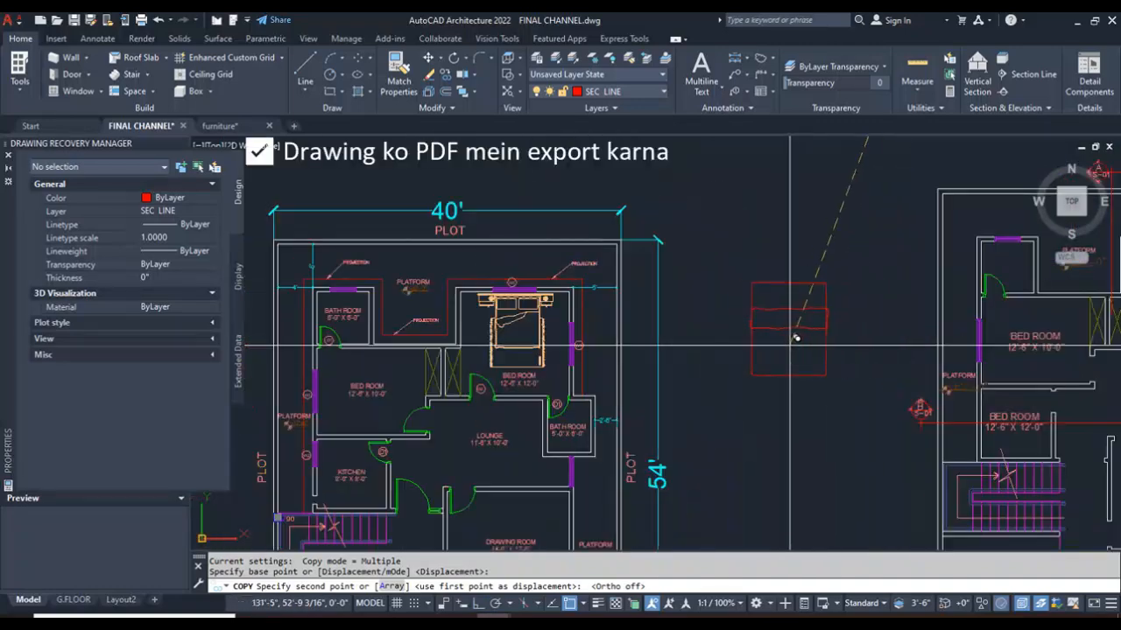
pyautogui.click(778, 329)
pyautogui.press('Escape')
pyautogui.press('Escape')
pyautogui.press('Escape')
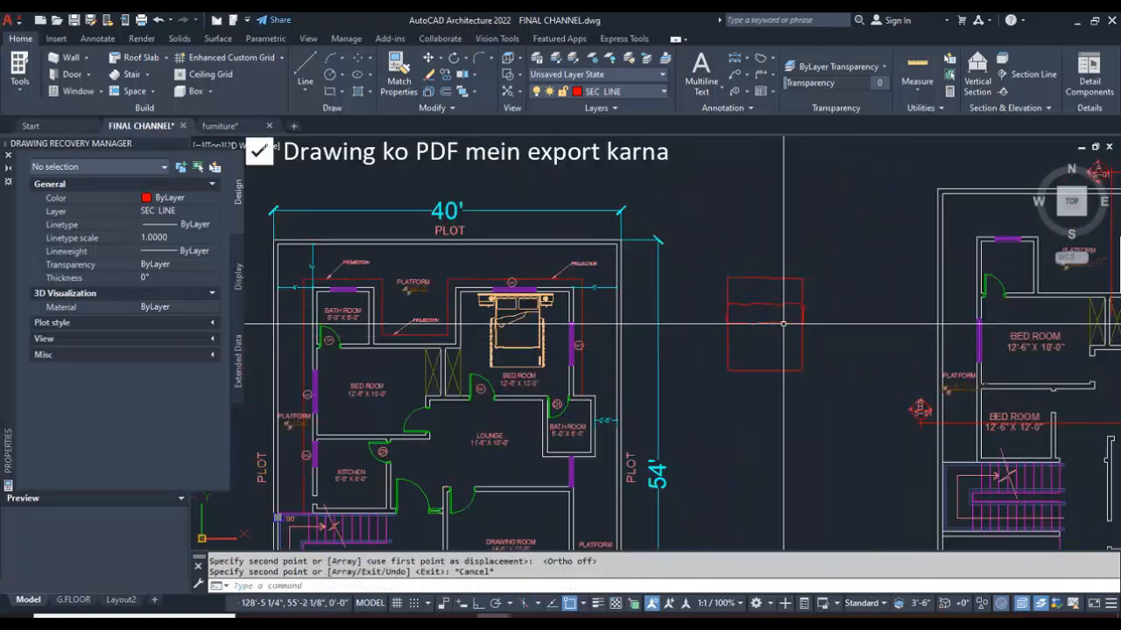
# Measure the copied bed's length from the middle of its top edge to its bottom edge
pyautogui.scroll(6, 806, 319)
pyautogui.scroll(-2, 767, 336)
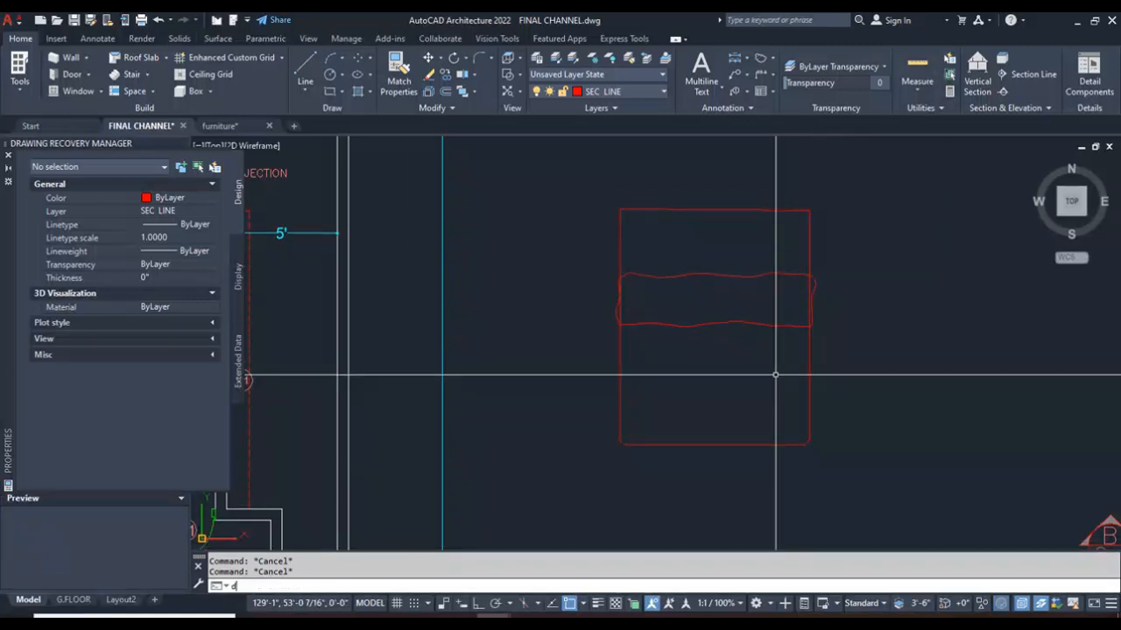
pyautogui.press('Return')
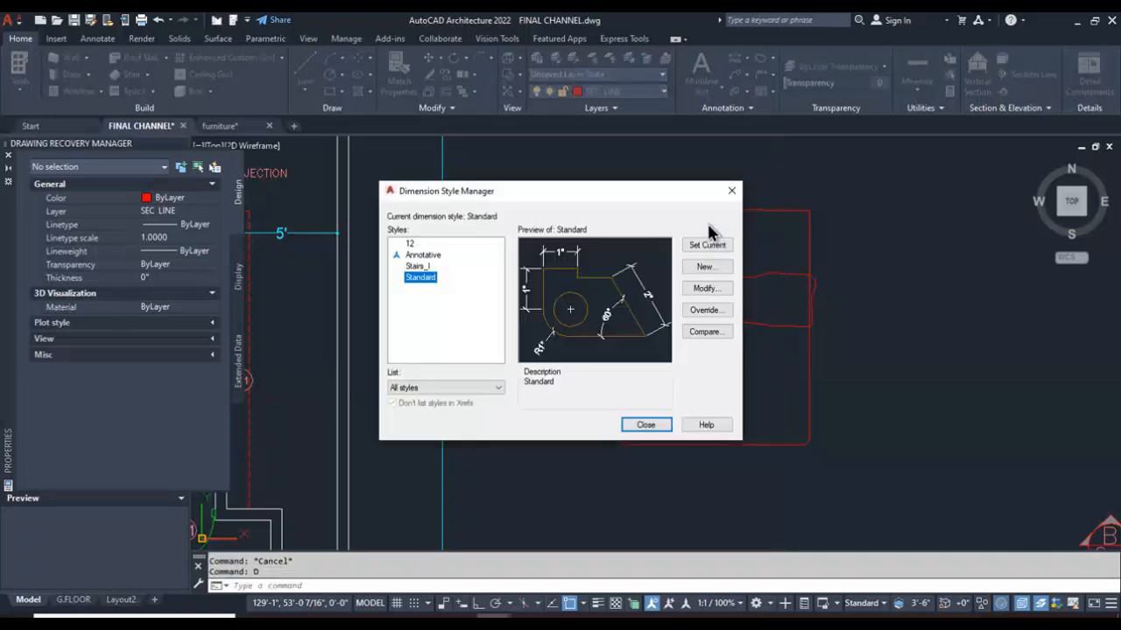
pyautogui.press('Escape')
pyautogui.write('di')
pyautogui.press('Return')
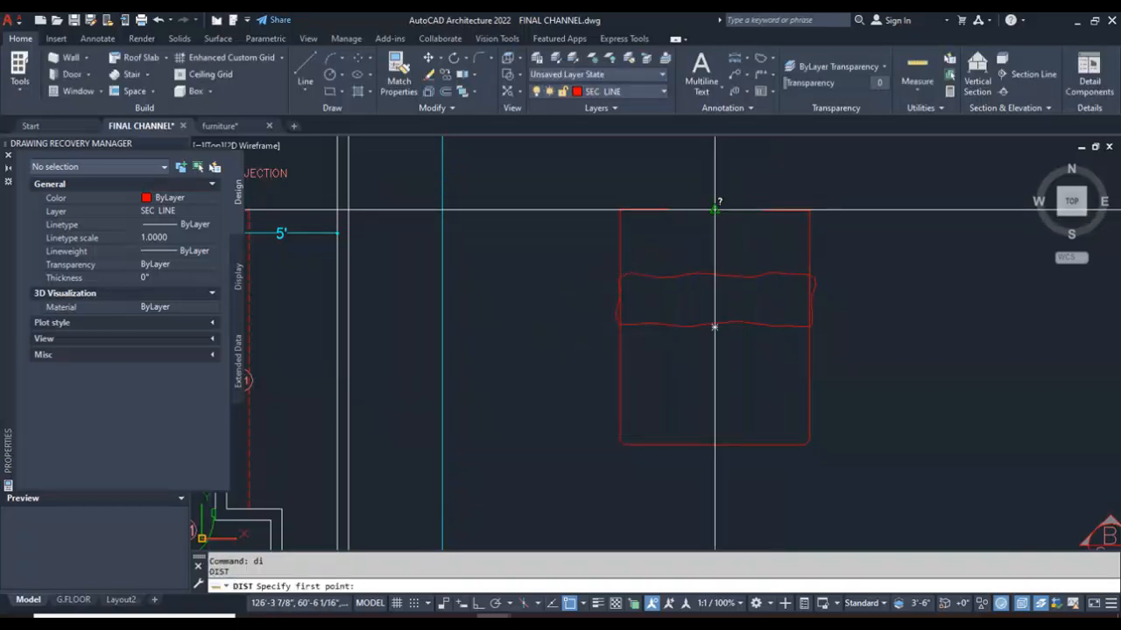
pyautogui.click(714, 209)
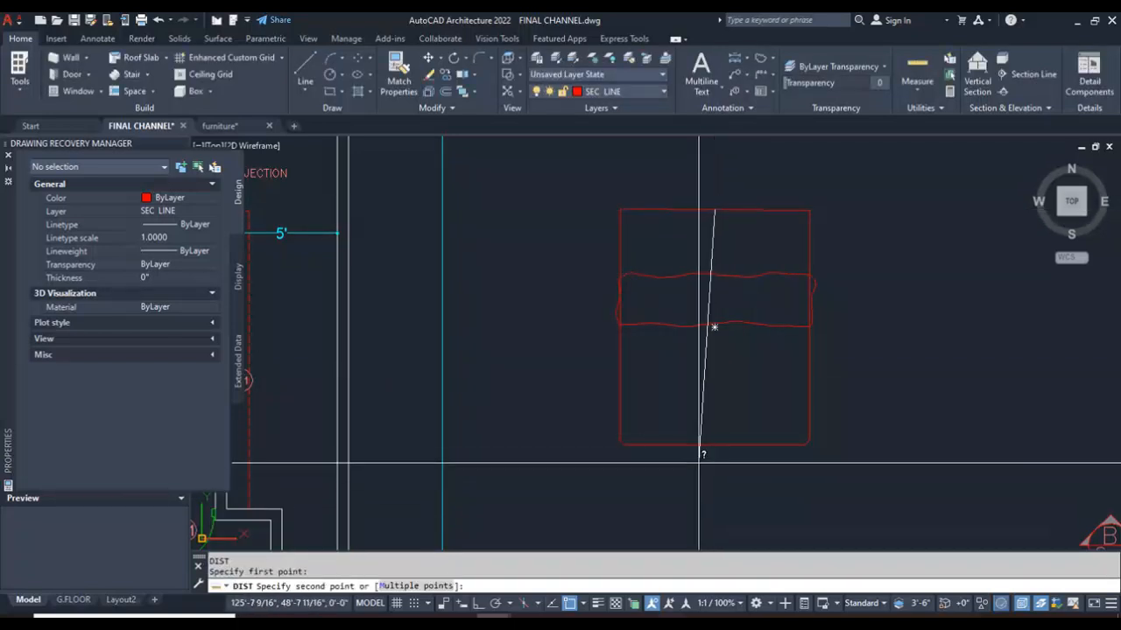
pyautogui.click(712, 448)
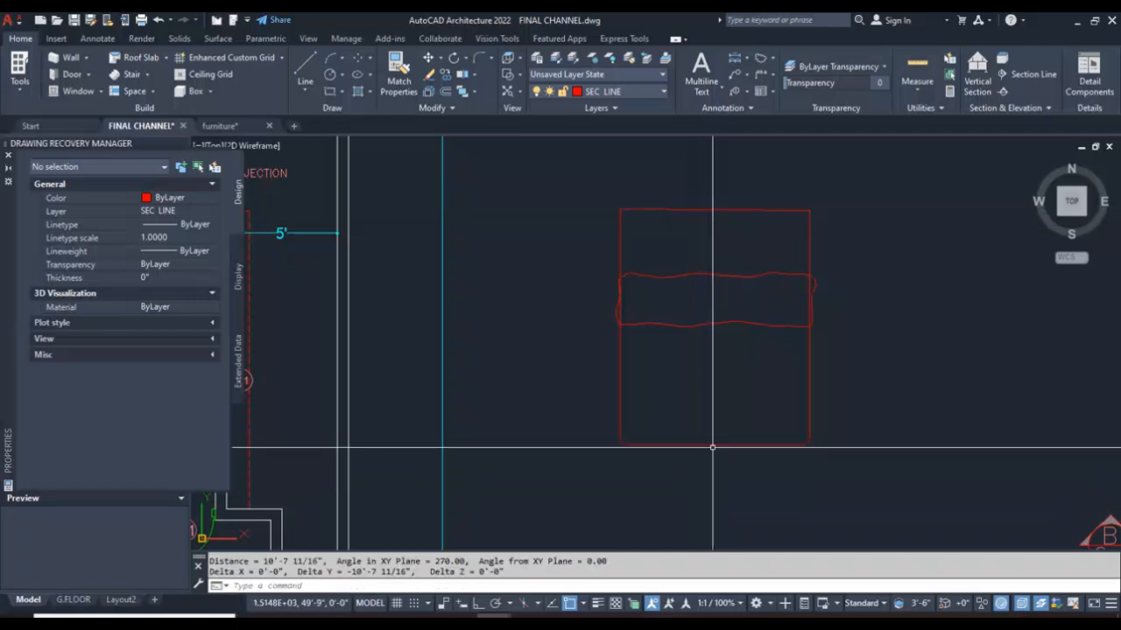
pyautogui.press('Escape')
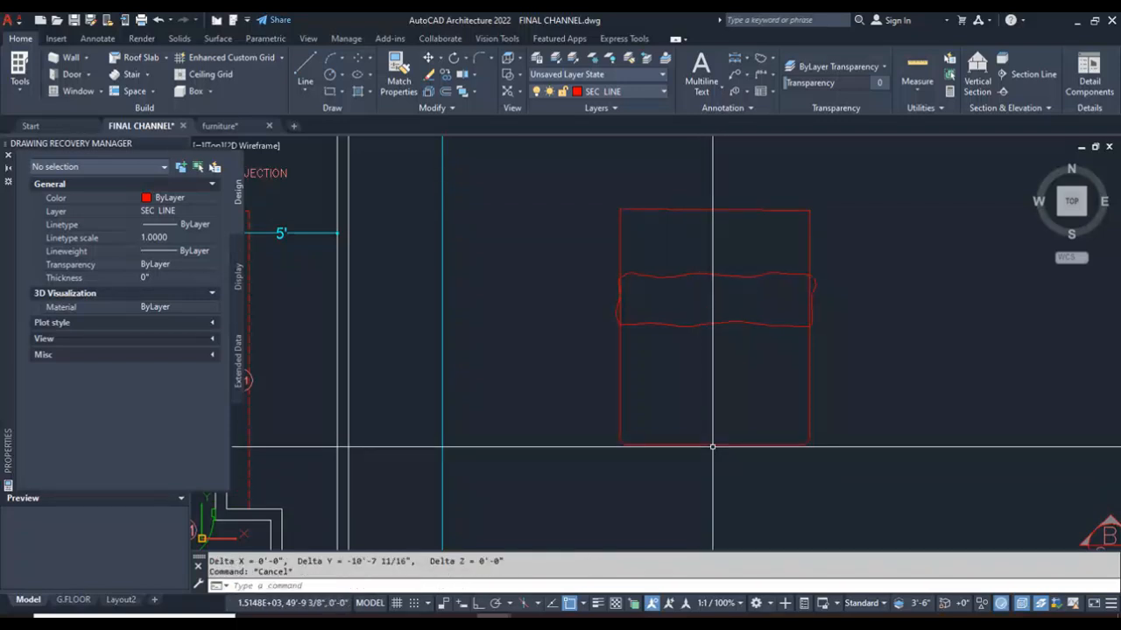
# Draw a 6' by 7' rectangle in the empty space beside the copied bed
pyautogui.write('rec')
pyautogui.press('Return')
pyautogui.scroll(-2, 618, 412)
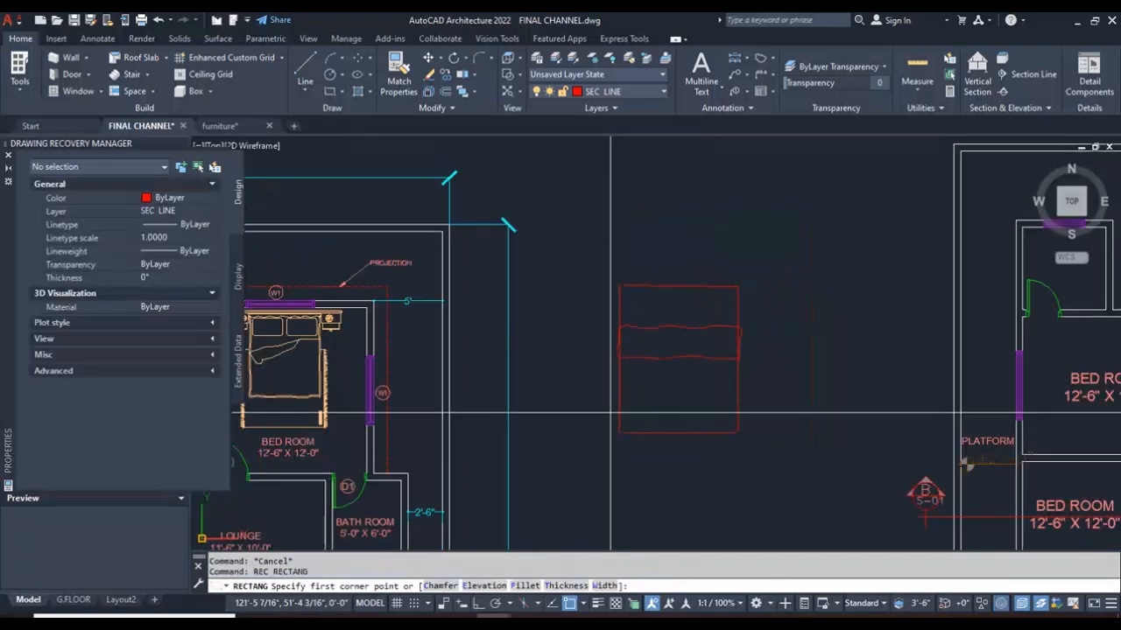
pyautogui.click(780, 262)
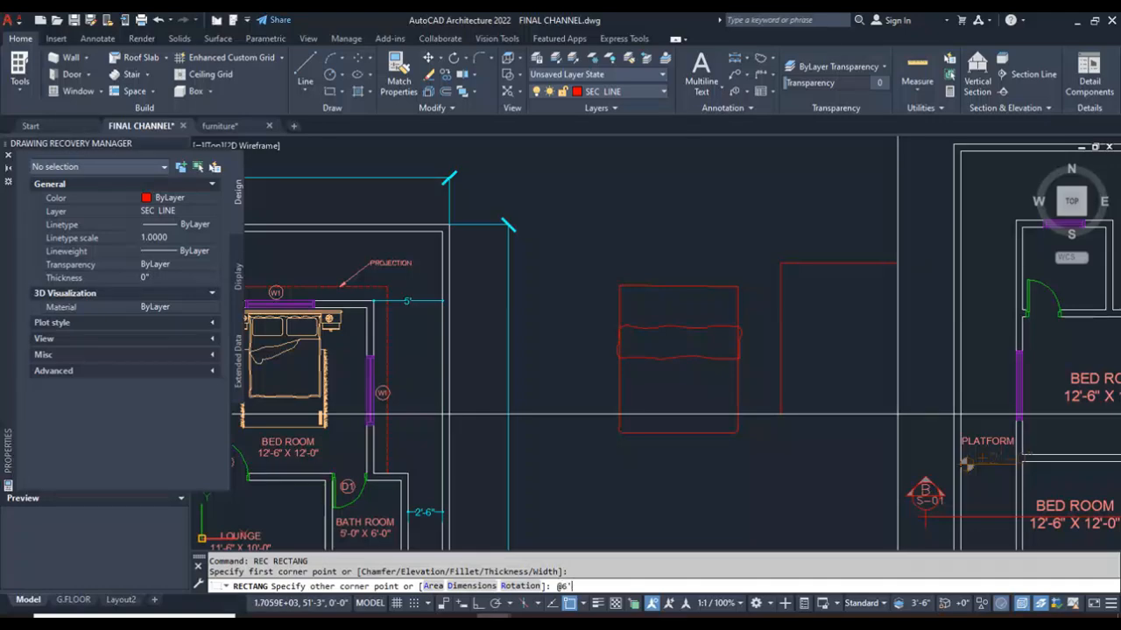
pyautogui.press('Return')
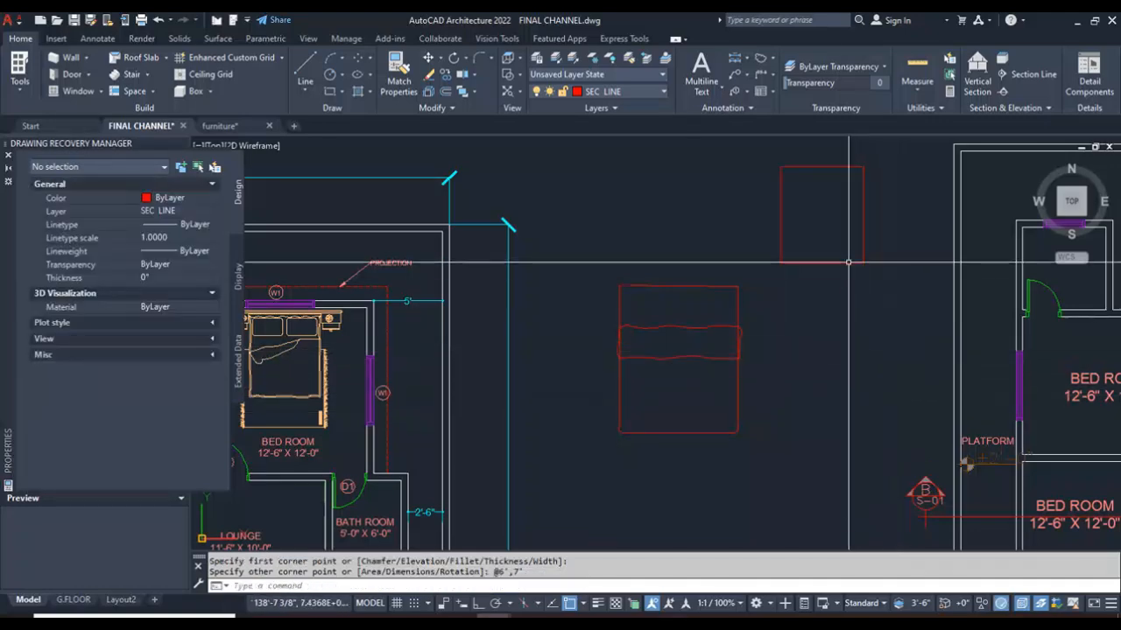
pyautogui.scroll(2, 853, 194)
pyautogui.scroll(-2, 792, 349)
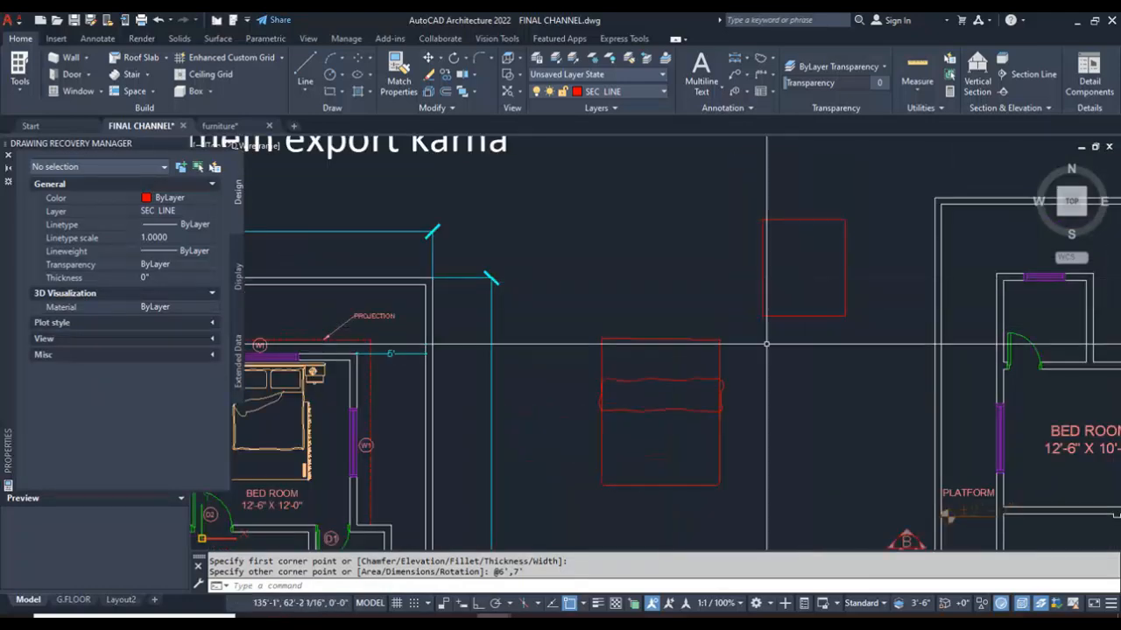
# Put the 6' by 7' rectangle on the 2-家具 layer
pyautogui.click(806, 303)
pyautogui.click(790, 329)
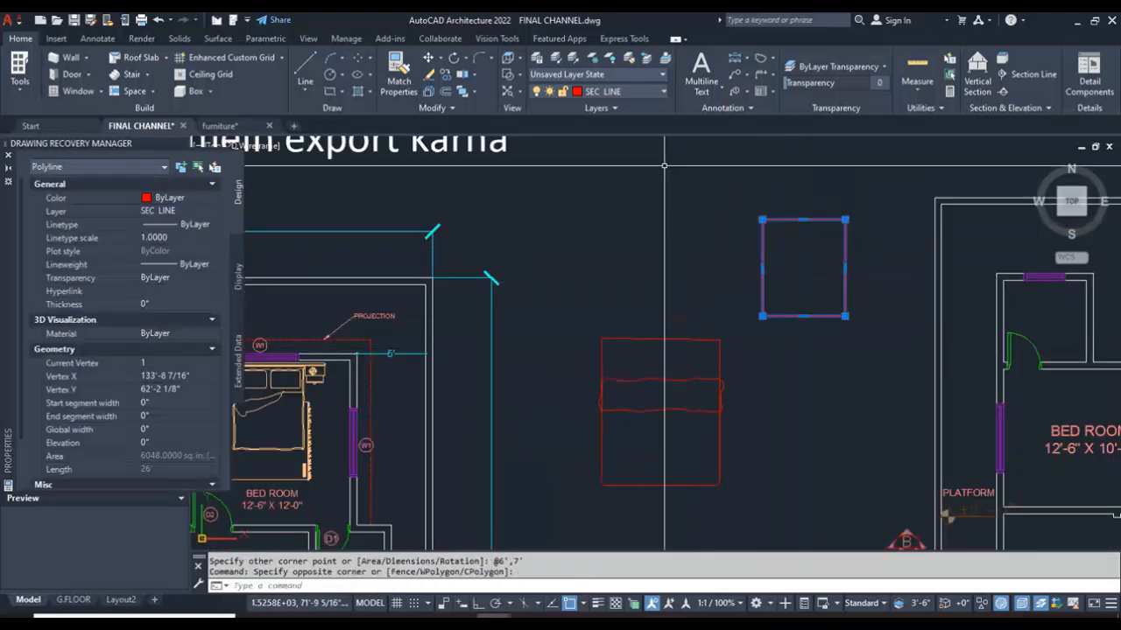
pyautogui.click(629, 93)
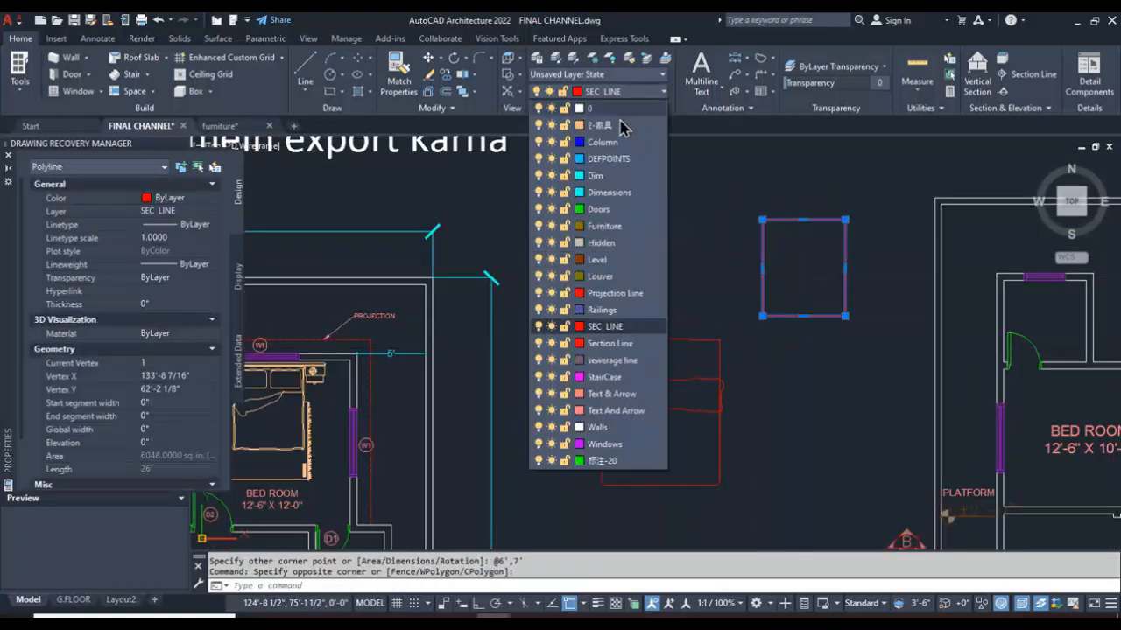
pyautogui.click(624, 125)
pyautogui.press('Escape')
# Move the 6' by 7' rectangle so its upper-left corner sits on the copied bed's upper-left corner
pyautogui.click(791, 219)
pyautogui.click(762, 220)
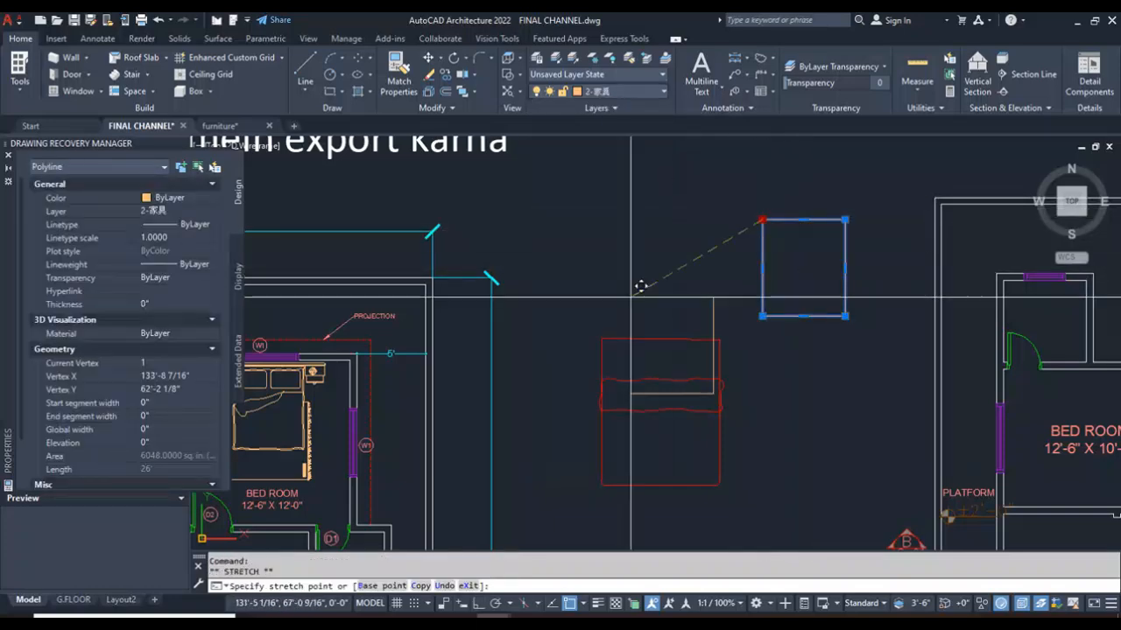
pyautogui.click(602, 338)
pyautogui.press('Escape')
pyautogui.press('Escape')
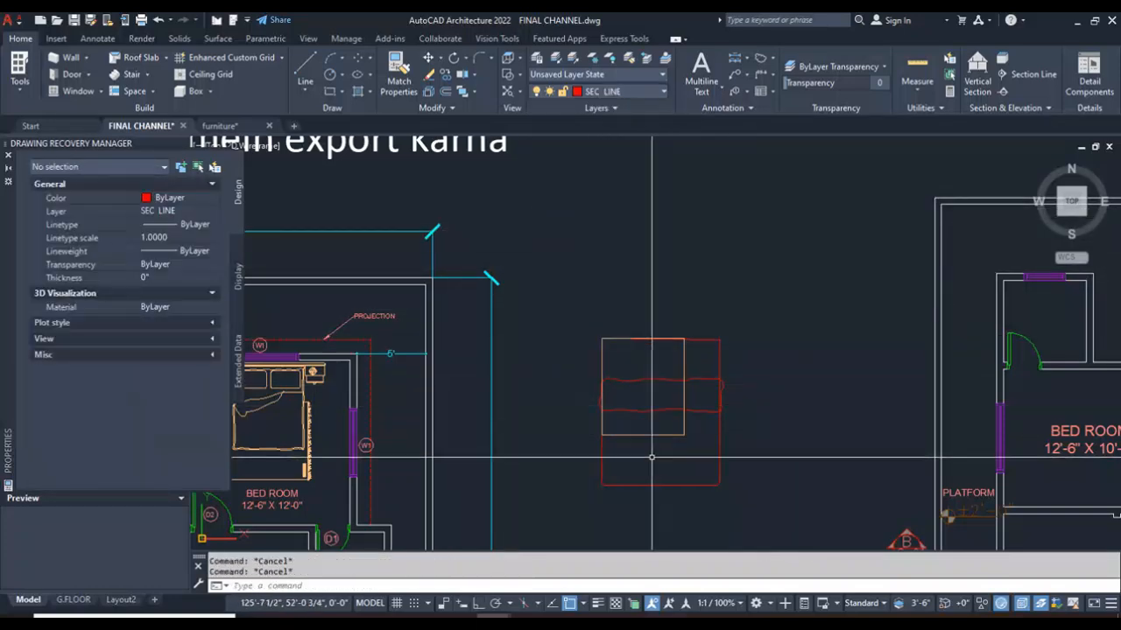
pyautogui.scroll(2, 637, 487)
pyautogui.scroll(-2, 688, 400)
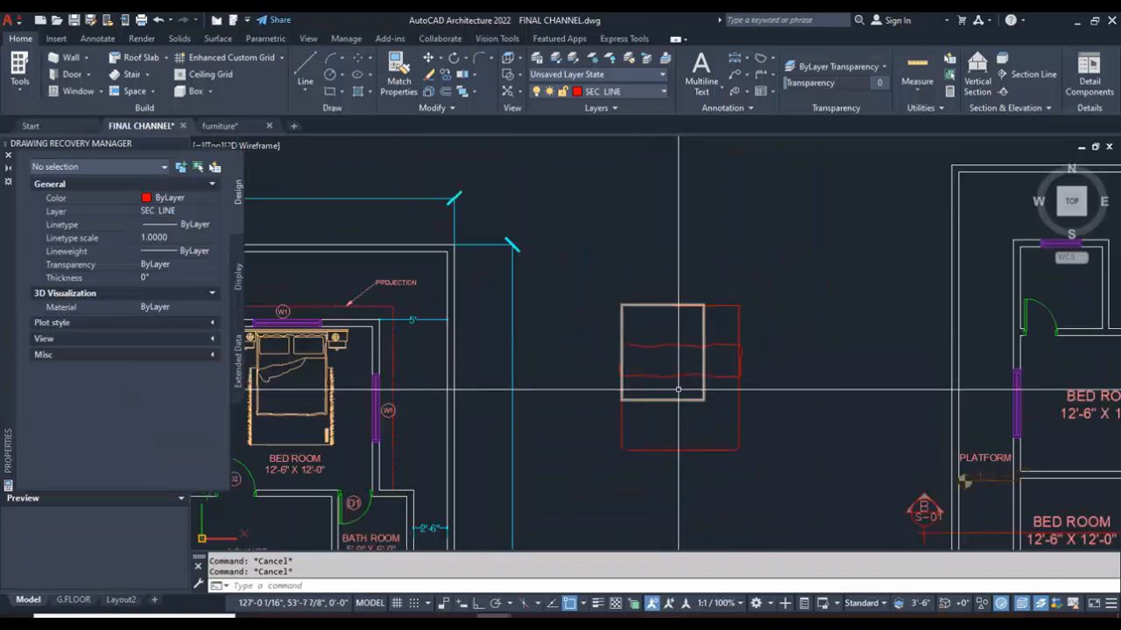
# Scale the copied bed by reference from its upper-left corner, taking its left side as reference length and the rectangle's lower-left corner as new length
pyautogui.click(452, 111)
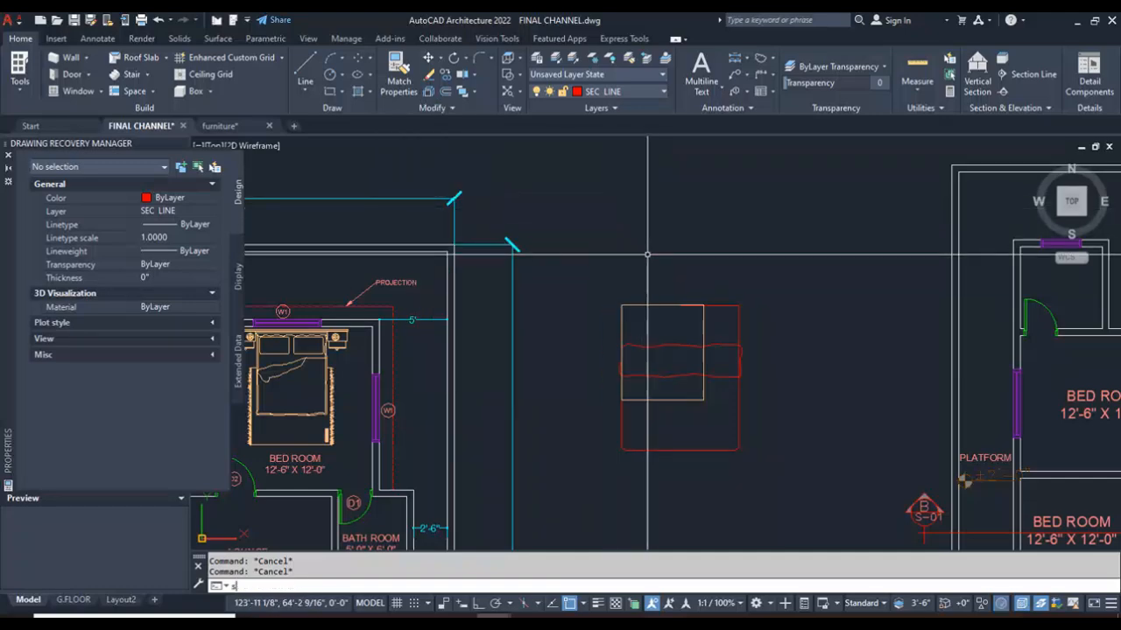
pyautogui.write('c')
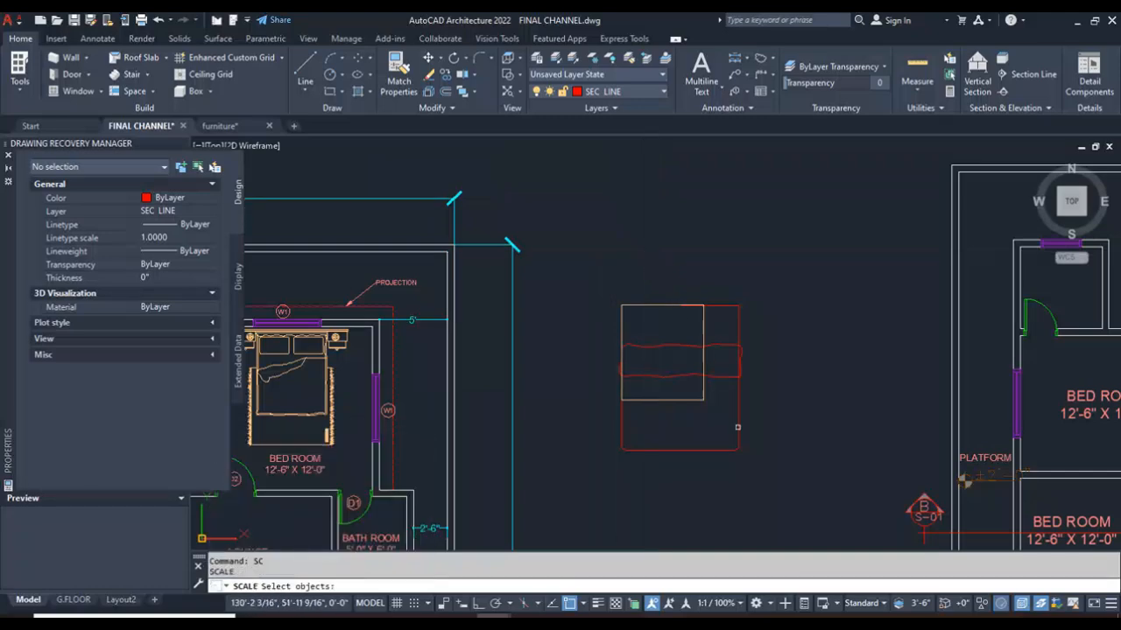
pyautogui.click(765, 473)
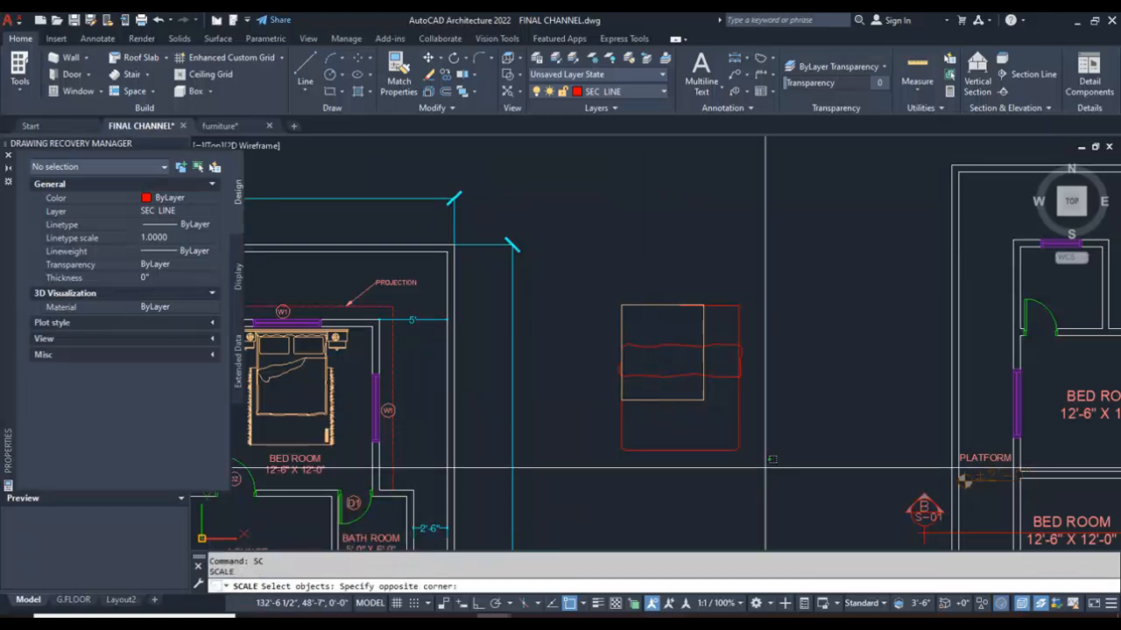
pyautogui.click(720, 283)
pyautogui.press('Return')
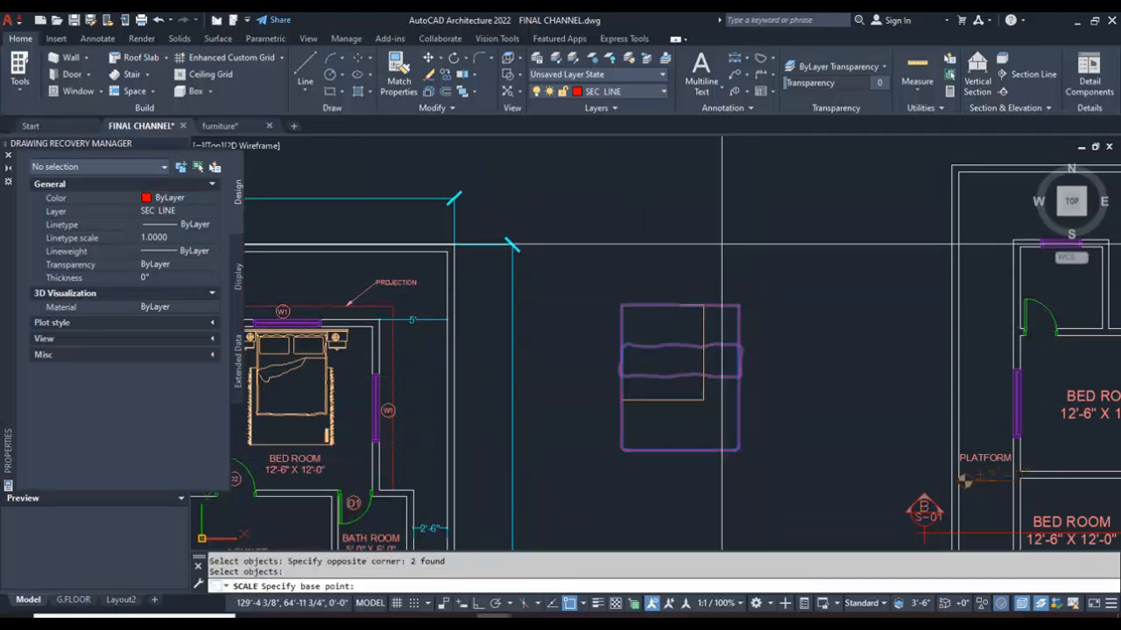
pyautogui.click(621, 307)
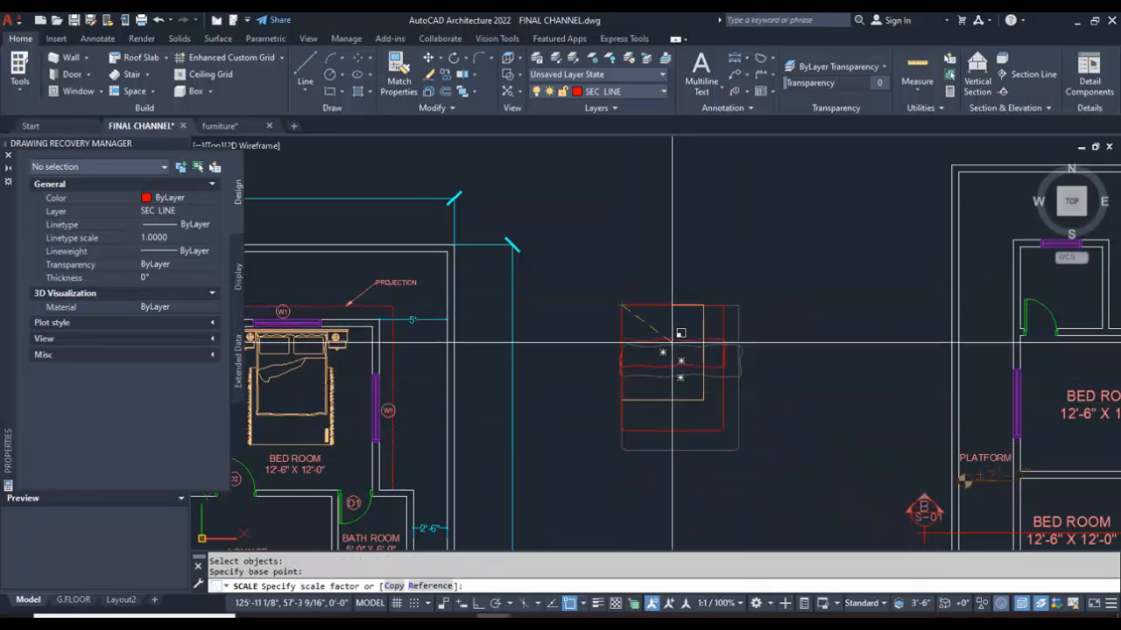
pyautogui.scroll(2, 655, 325)
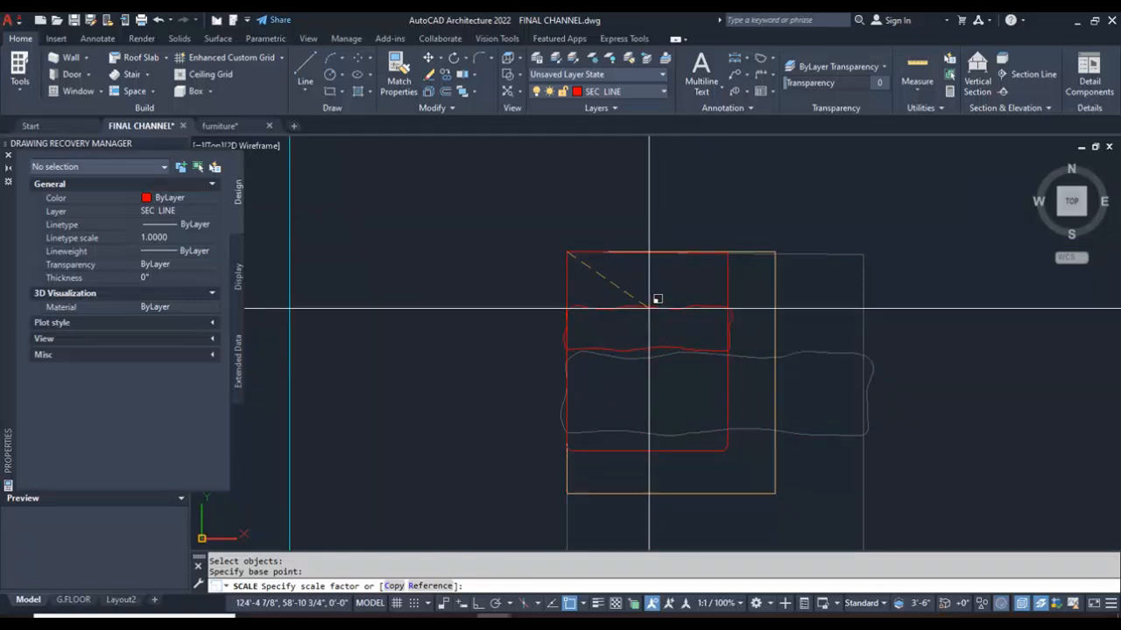
pyautogui.press('Return')
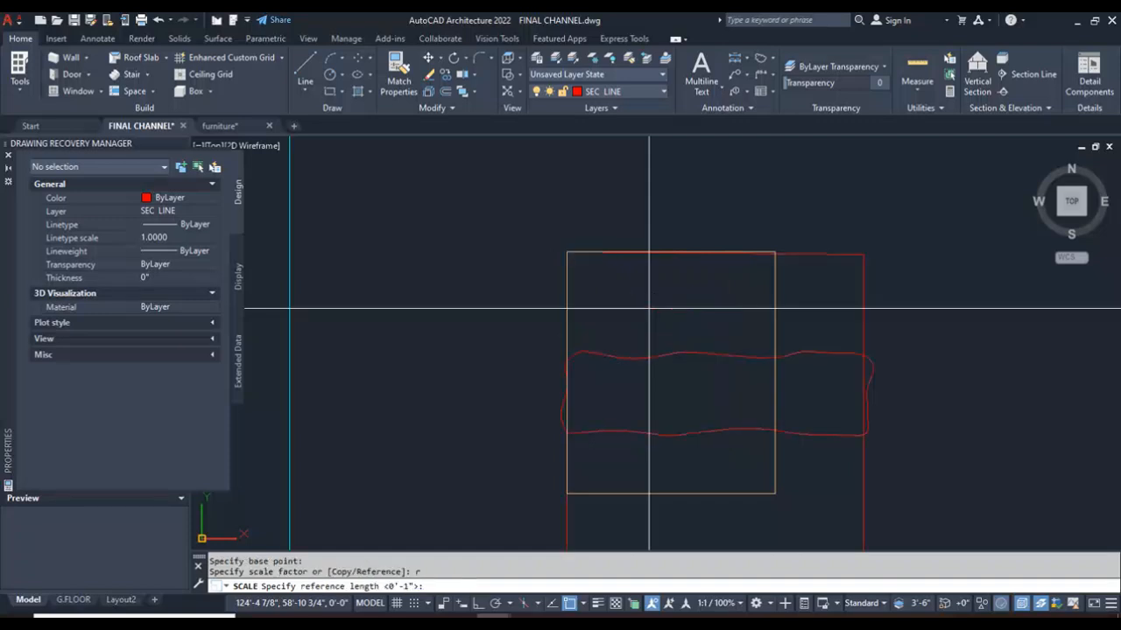
pyautogui.click(567, 253)
pyautogui.scroll(-3, 568, 252)
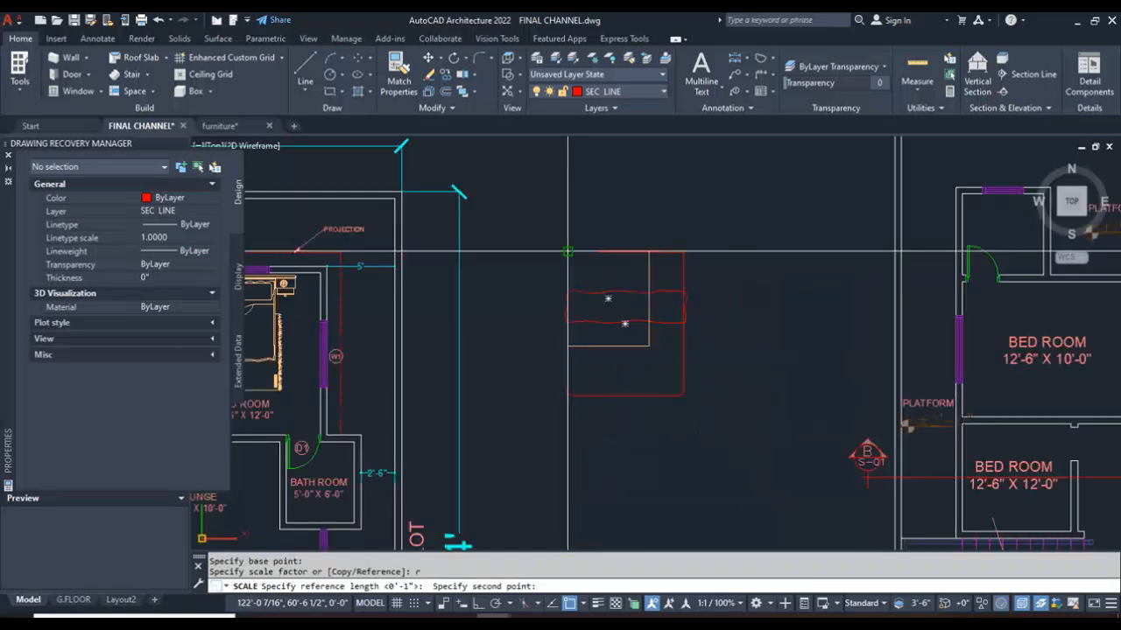
pyautogui.scroll(4, 568, 396)
pyautogui.click(561, 399)
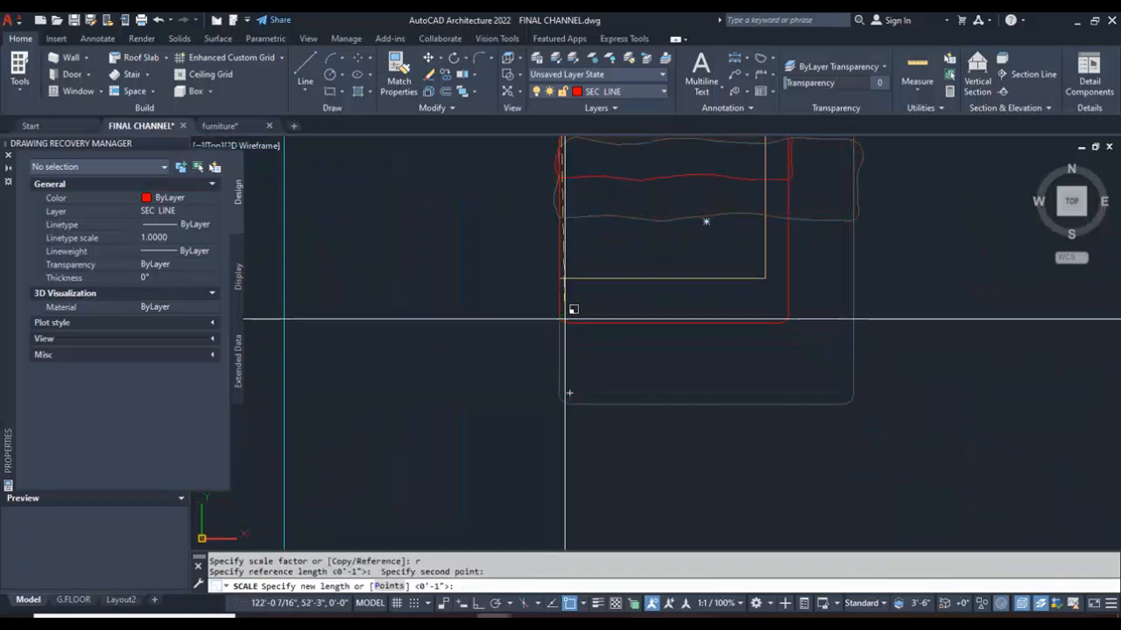
pyautogui.click(561, 278)
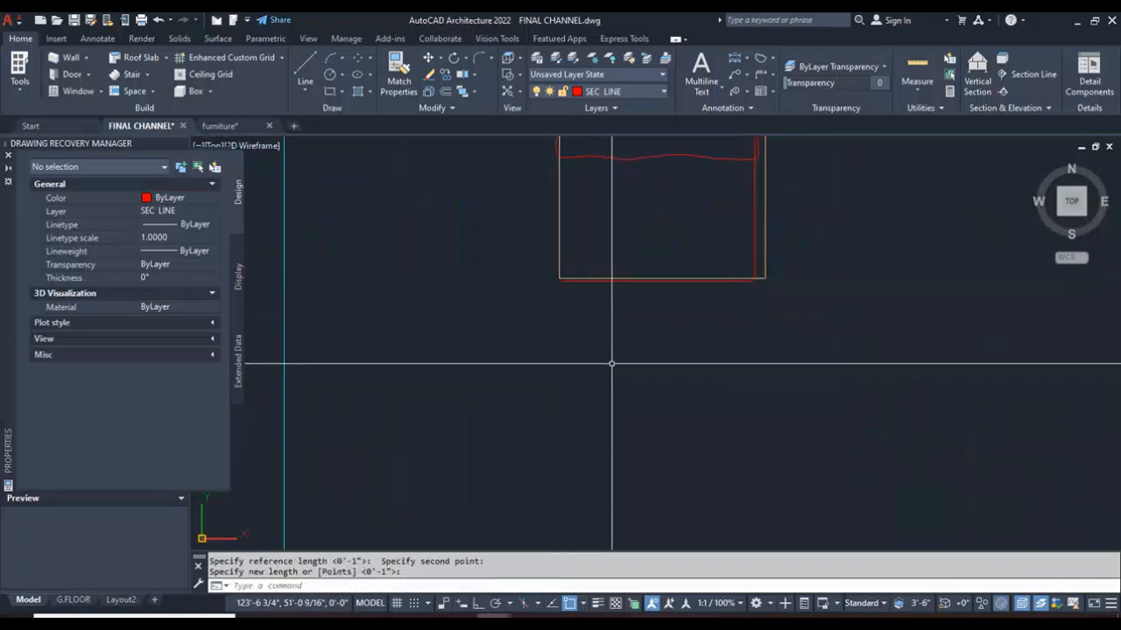
pyautogui.scroll(-4, 587, 325)
pyautogui.scroll(5, 612, 269)
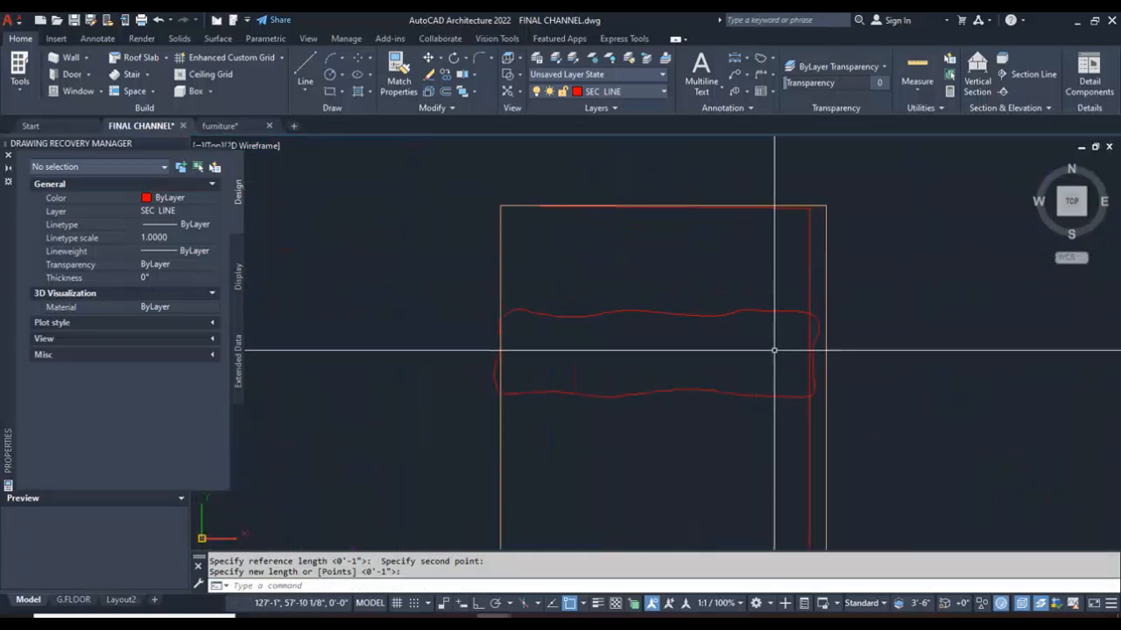
pyautogui.scroll(-4, 772, 322)
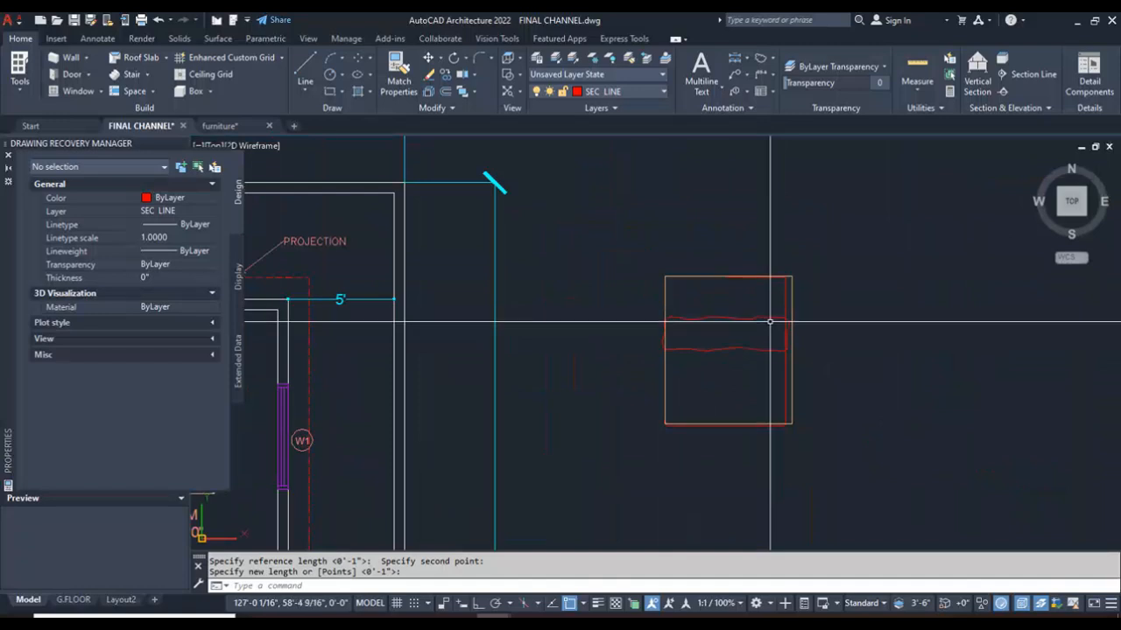
pyautogui.click(793, 378)
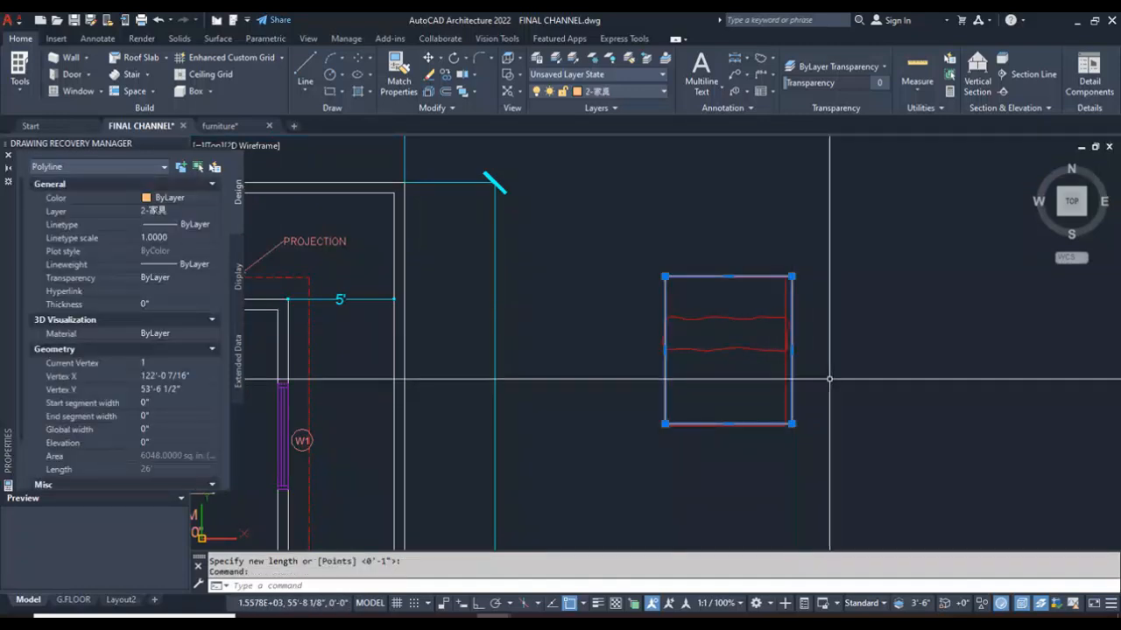
pyautogui.scroll(2, 819, 375)
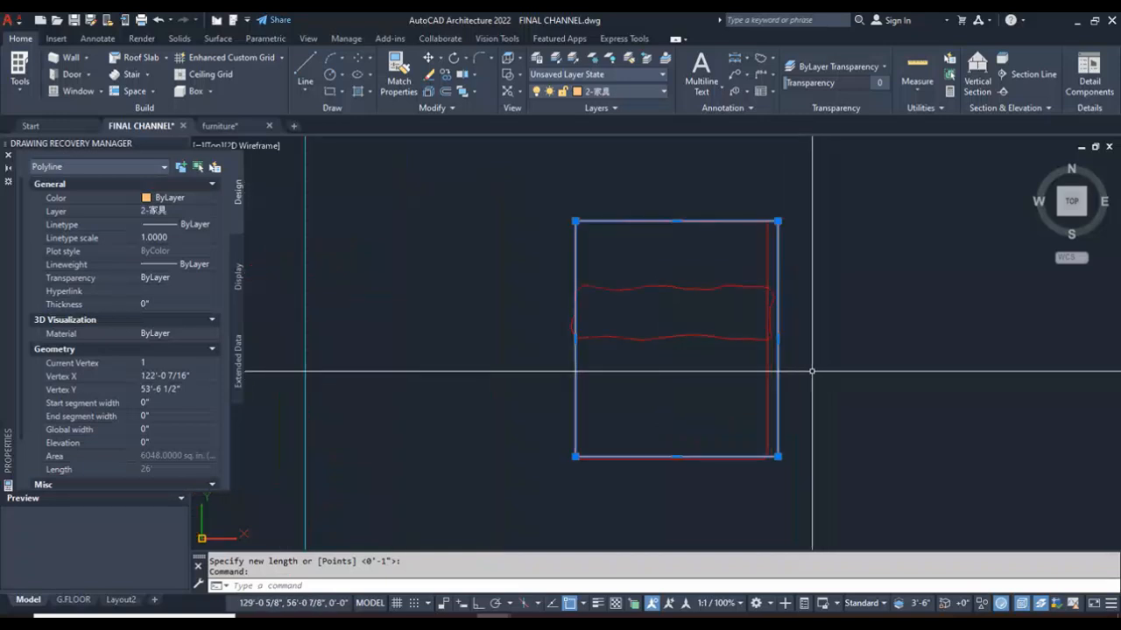
pyautogui.press('Escape')
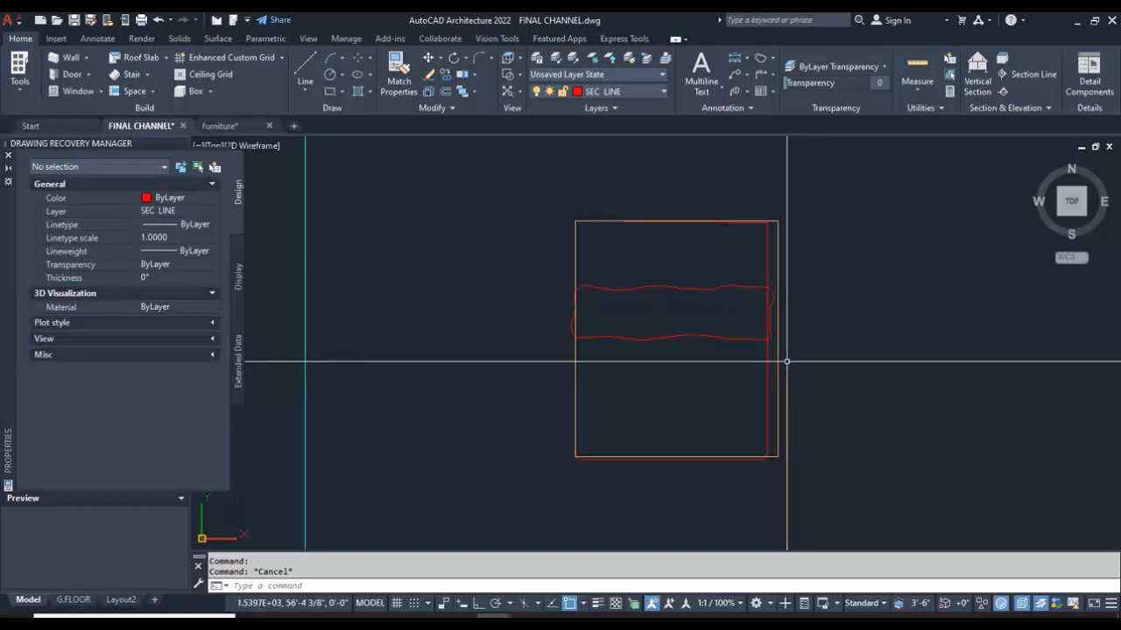
# Stretch only the right side of the bed and its blanket, leaving out the rectangle, horizontally with Ortho on to the rectangle's right edge
pyautogui.press('Return')
pyautogui.write('ct objects:')
pyautogui.press('Return')
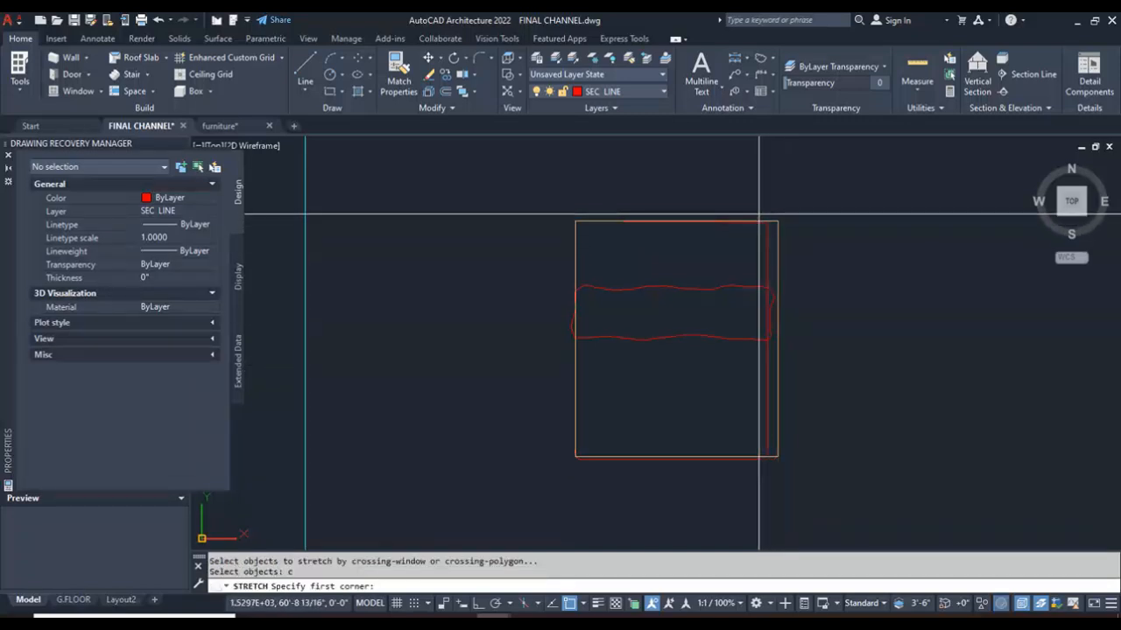
pyautogui.click(757, 213)
pyautogui.click(811, 502)
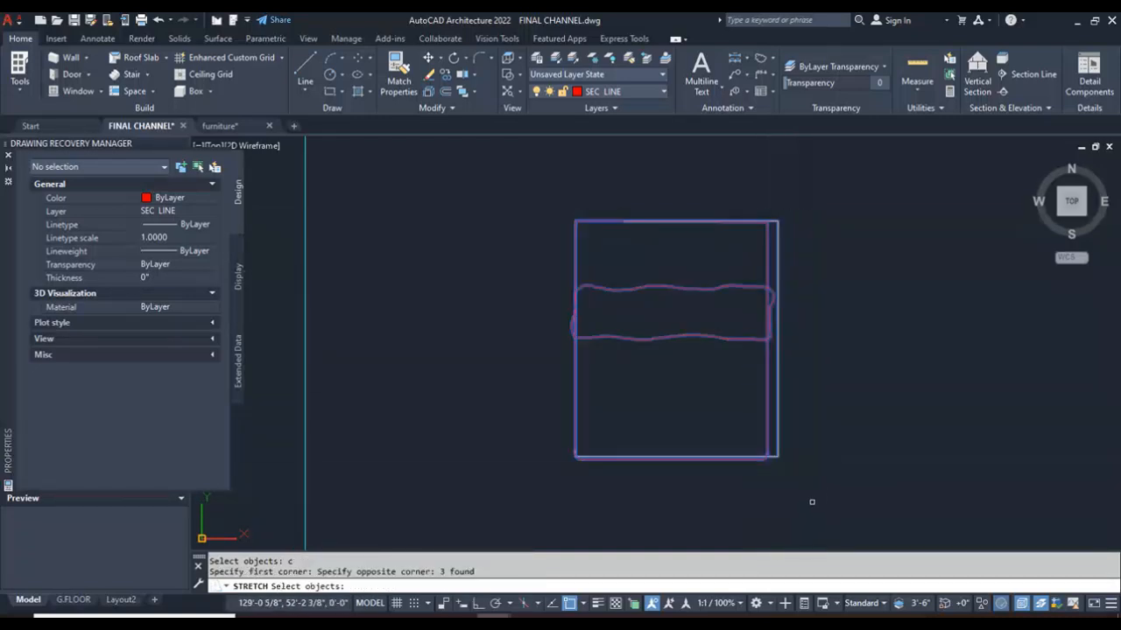
pyautogui.keyDown('shift'); pyautogui.click(777, 402); pyautogui.keyUp('shift')
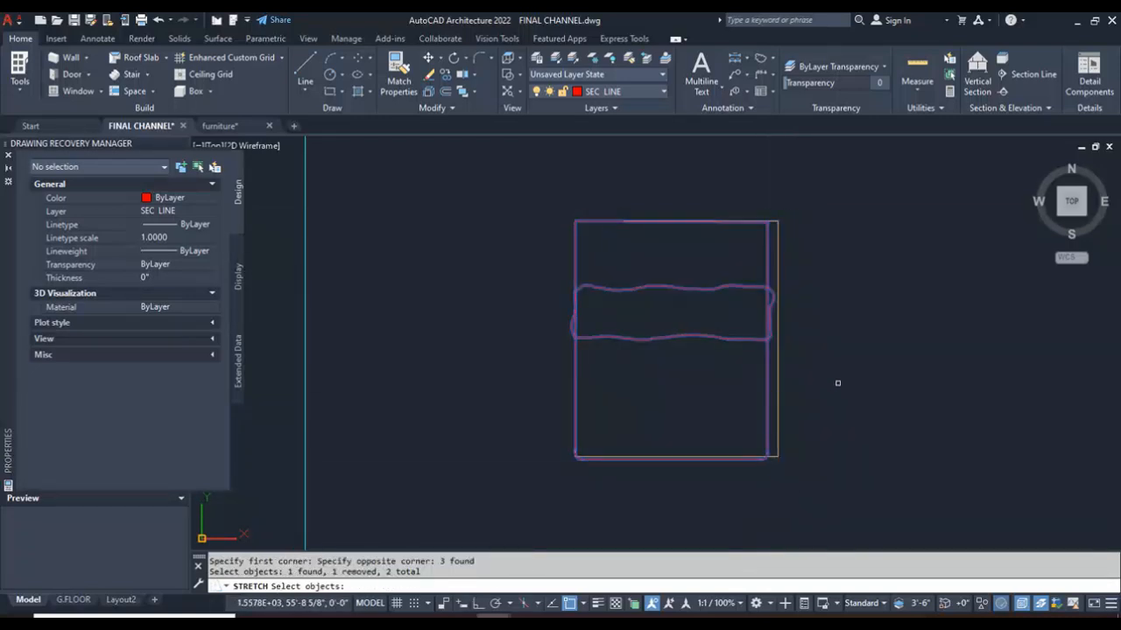
pyautogui.scroll(2, 819, 257)
pyautogui.press('Return')
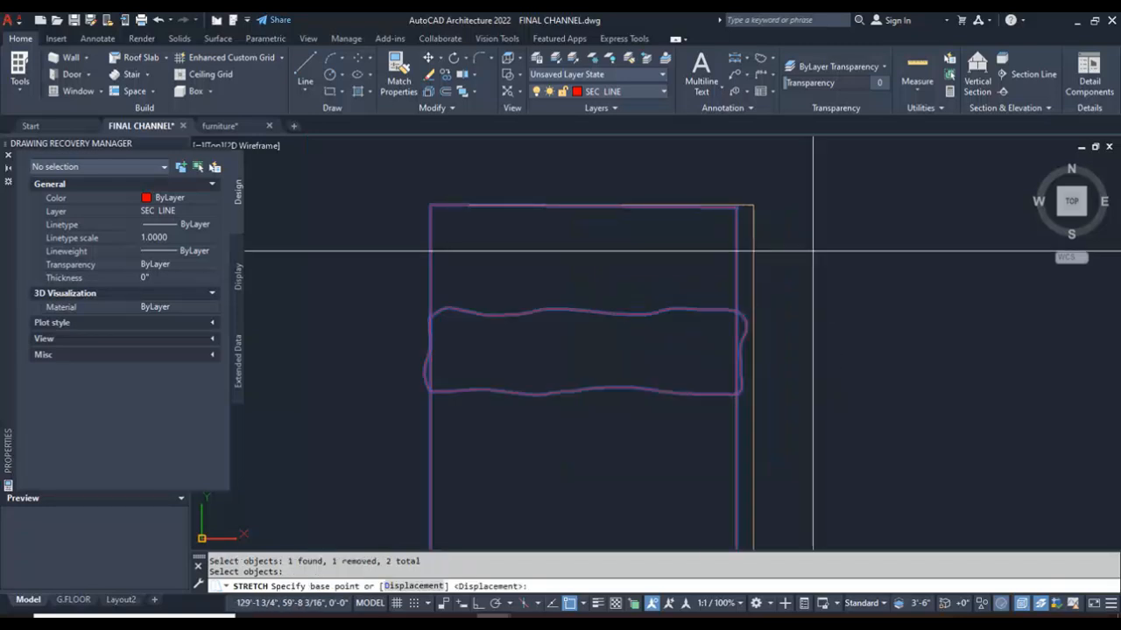
pyautogui.click(683, 264)
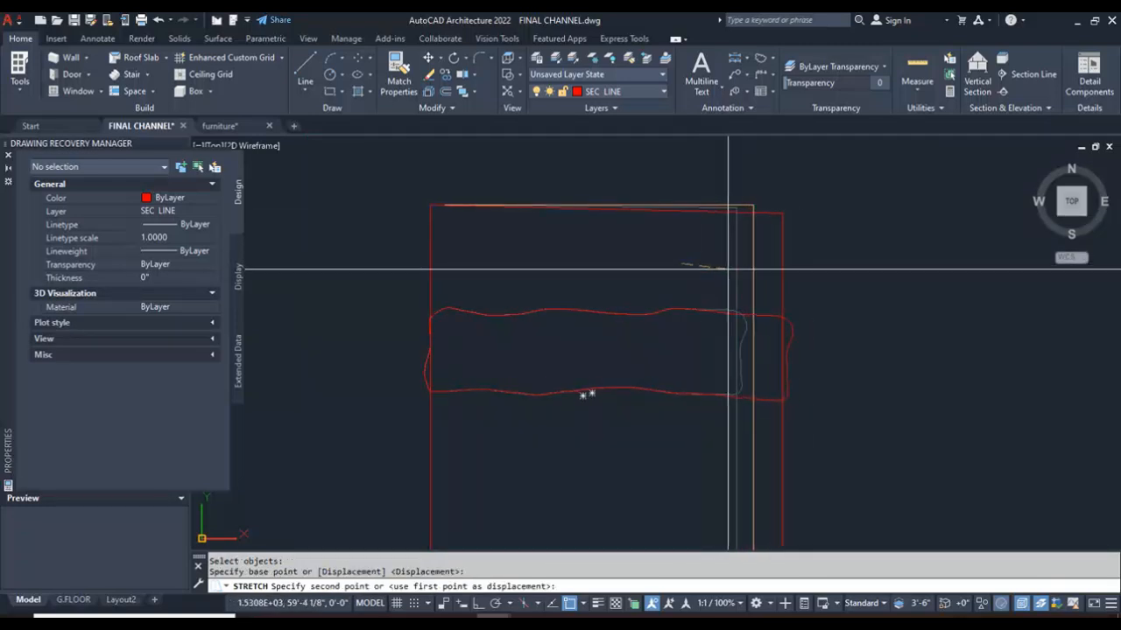
pyautogui.press('F8')
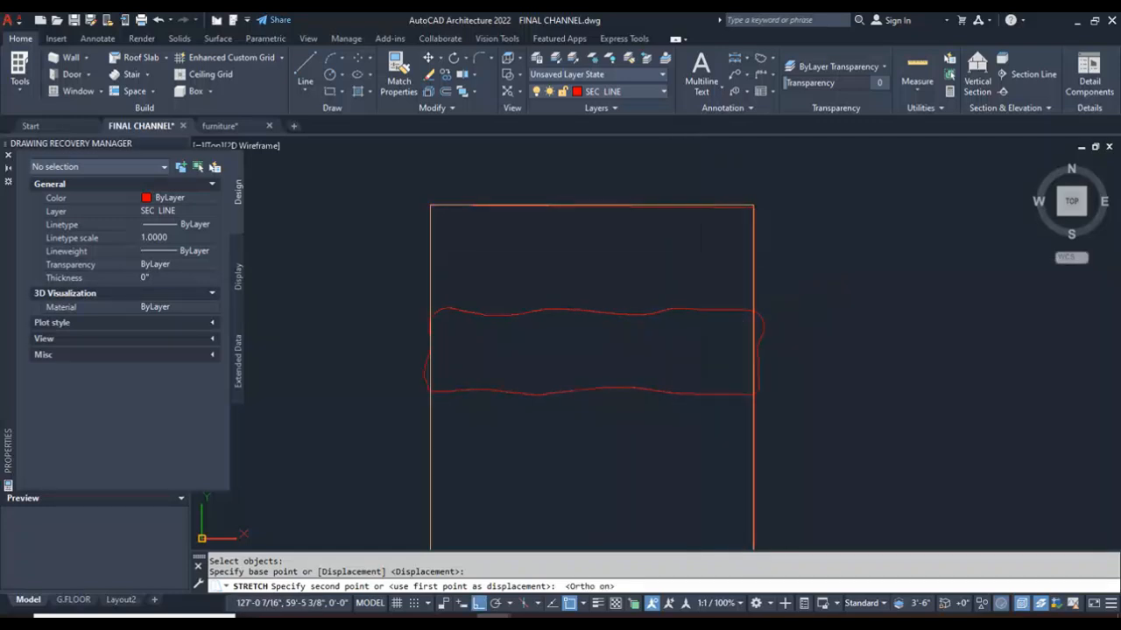
pyautogui.click(698, 260)
# Stretch the bed's bottom edge up about 1 1/4" to the rectangle's bottom edge, leaving the rectangle out of the selection
pyautogui.scroll(-4, 744, 254)
pyautogui.scroll(4, 671, 387)
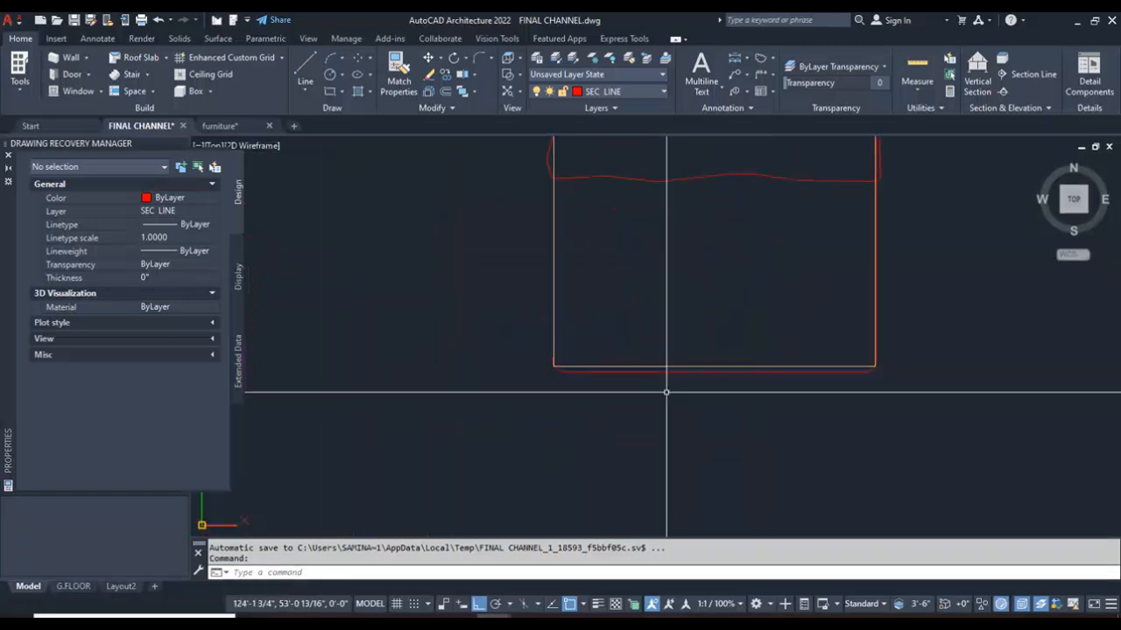
pyautogui.write('s')
pyautogui.press('Return')
pyautogui.write('c')
pyautogui.press('Return')
pyautogui.click(488, 322)
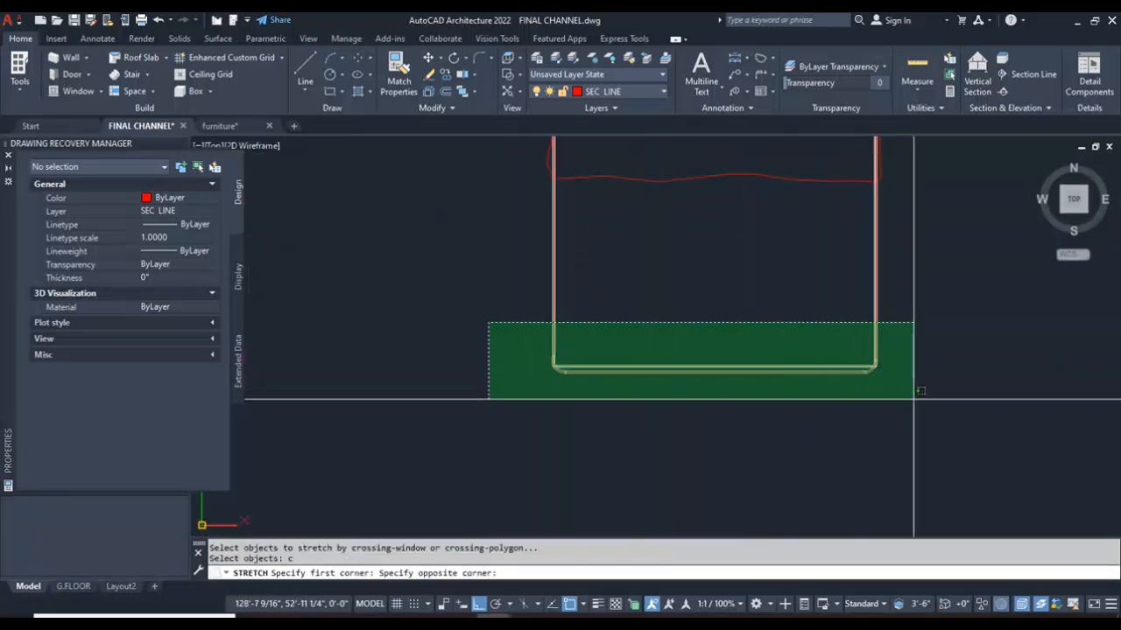
pyautogui.click(945, 400)
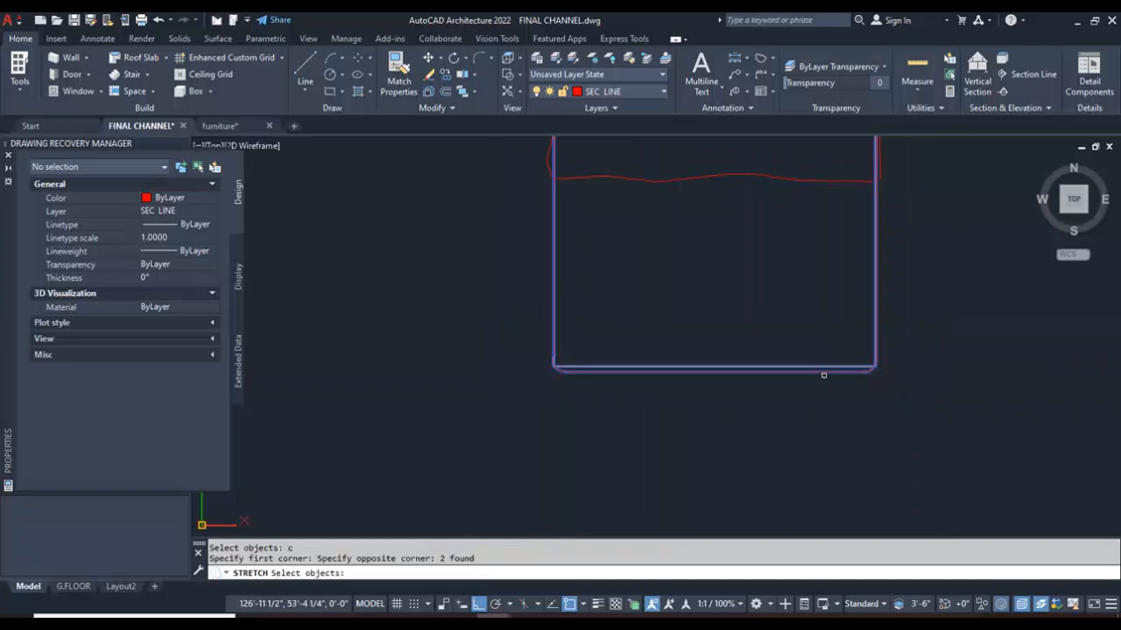
pyautogui.keyDown('shift'); pyautogui.click(853, 366); pyautogui.keyUp('shift')
pyautogui.scroll(5, 728, 362)
pyautogui.press('Return')
pyautogui.click(720, 319)
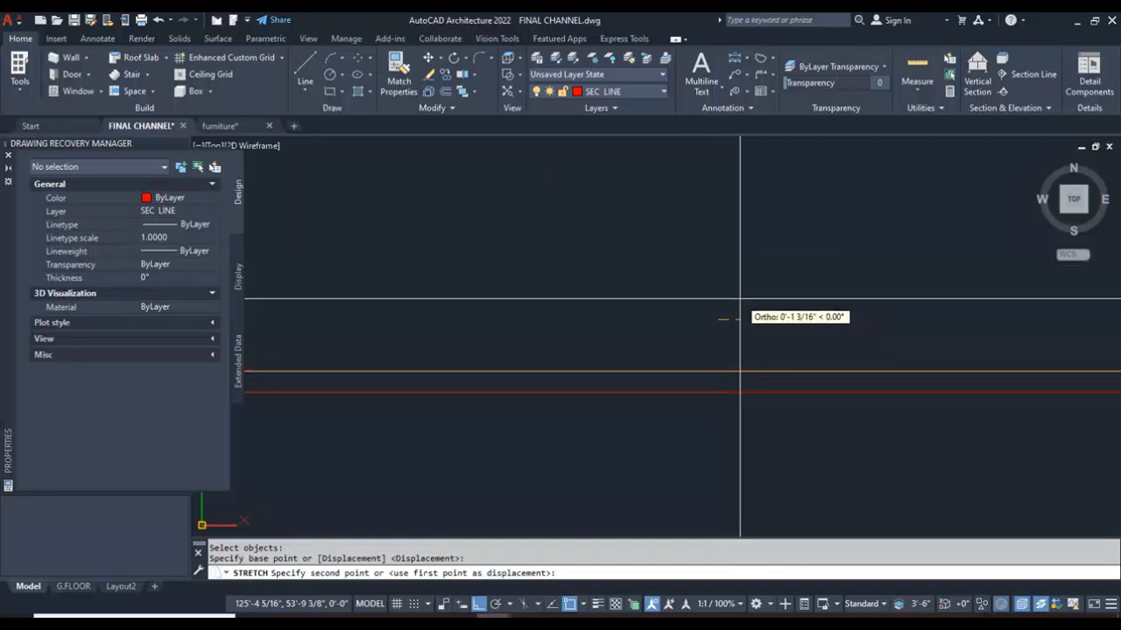
pyautogui.scroll(-3, 738, 290)
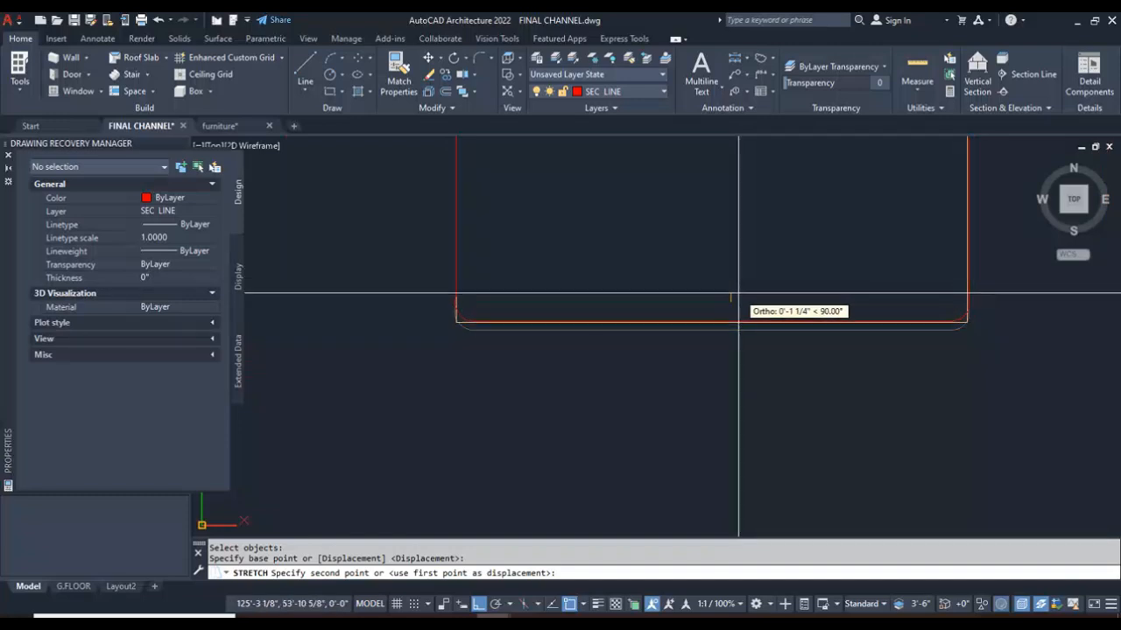
pyautogui.click(738, 294)
pyautogui.scroll(-5, 881, 412)
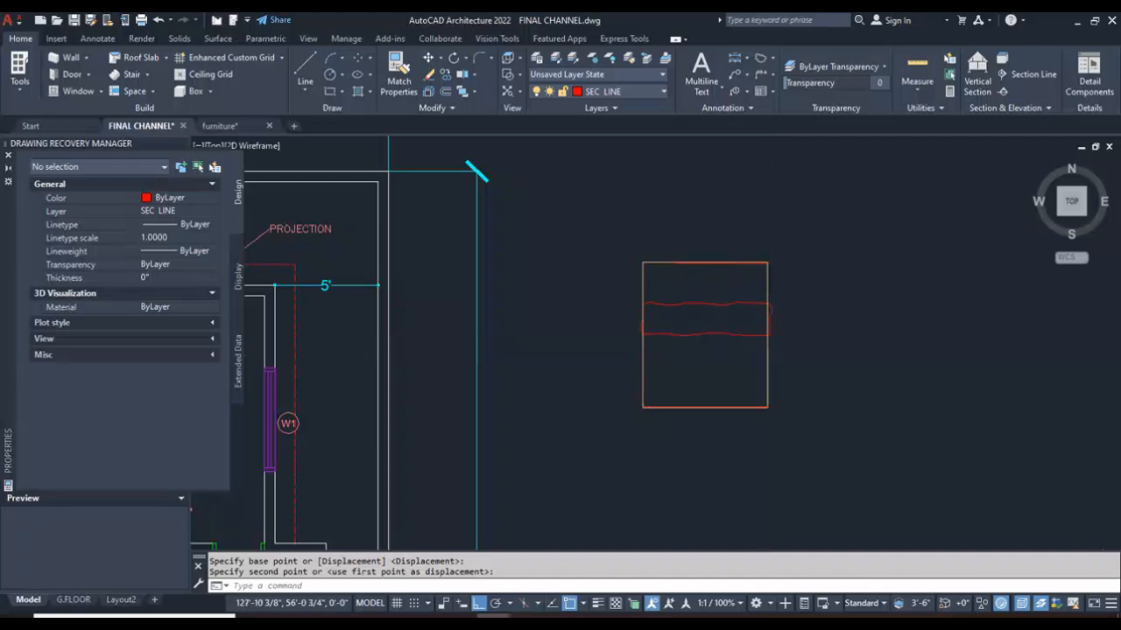
pyautogui.scroll(-4, 764, 356)
pyautogui.scroll(-2, 762, 358)
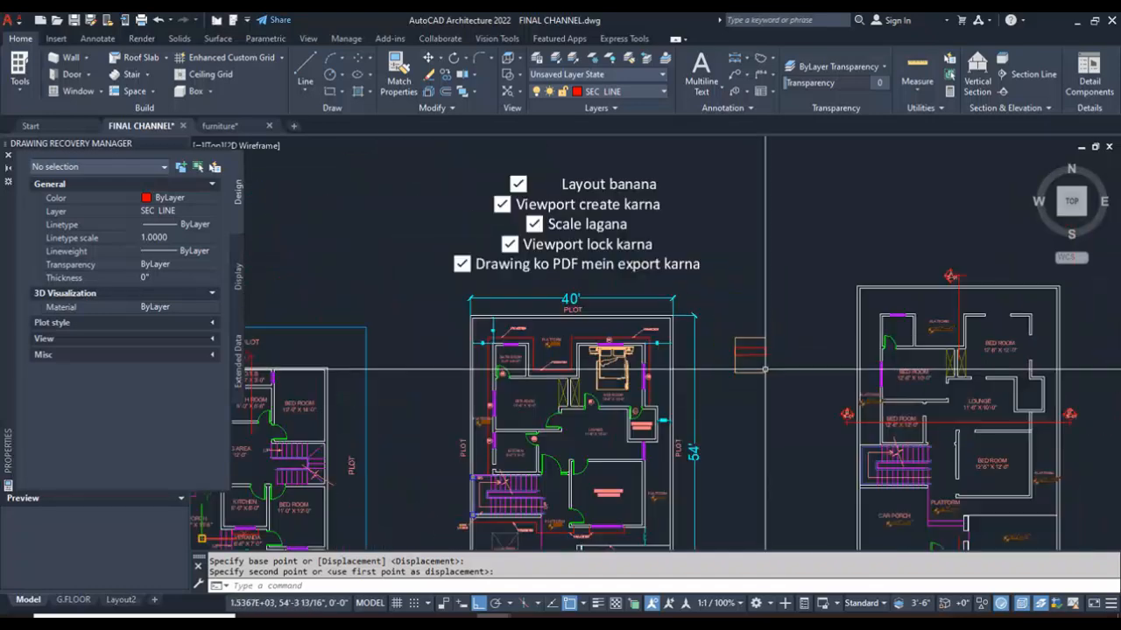
pyautogui.scroll(-2, 673, 381)
pyautogui.scroll(2, 652, 403)
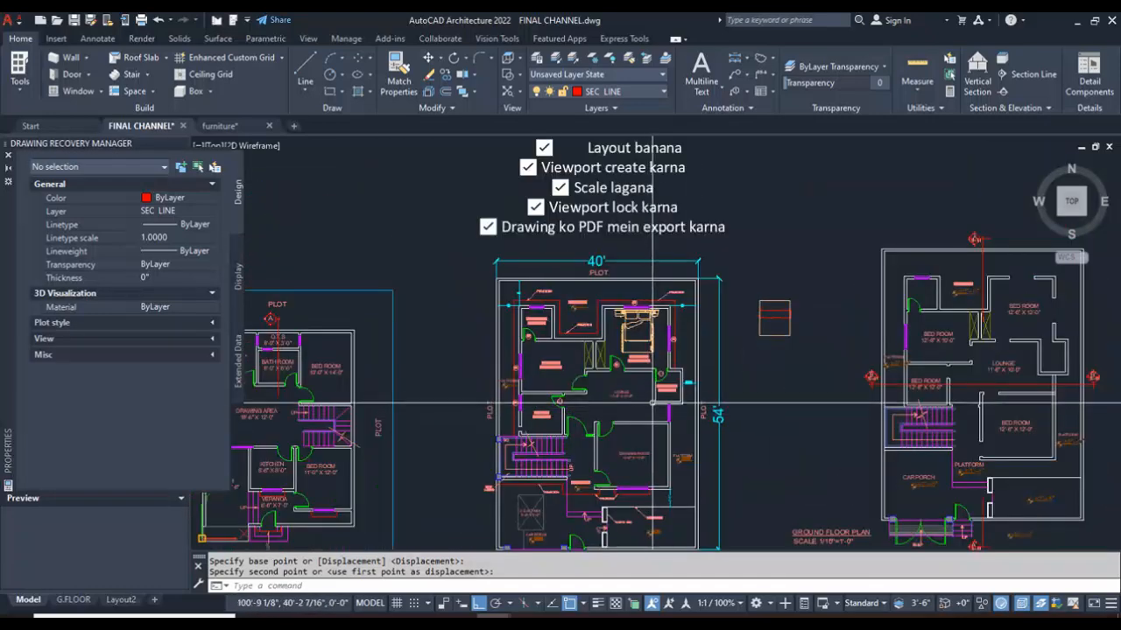
pyautogui.press('Escape')
pyautogui.scroll(-2, 648, 375)
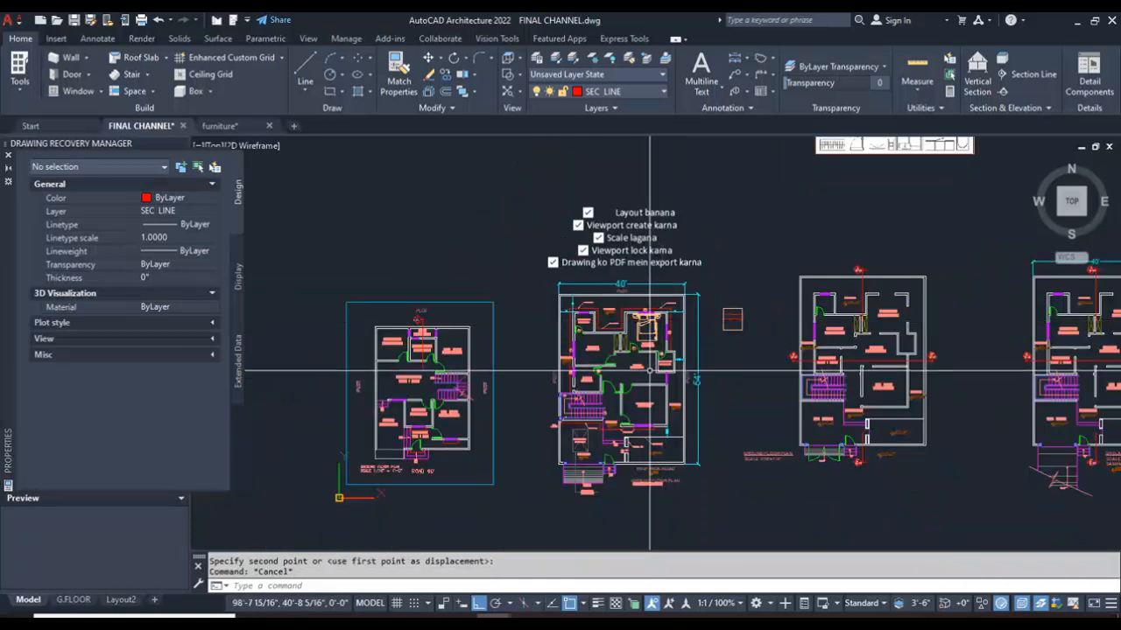
pyautogui.scroll(2, 649, 371)
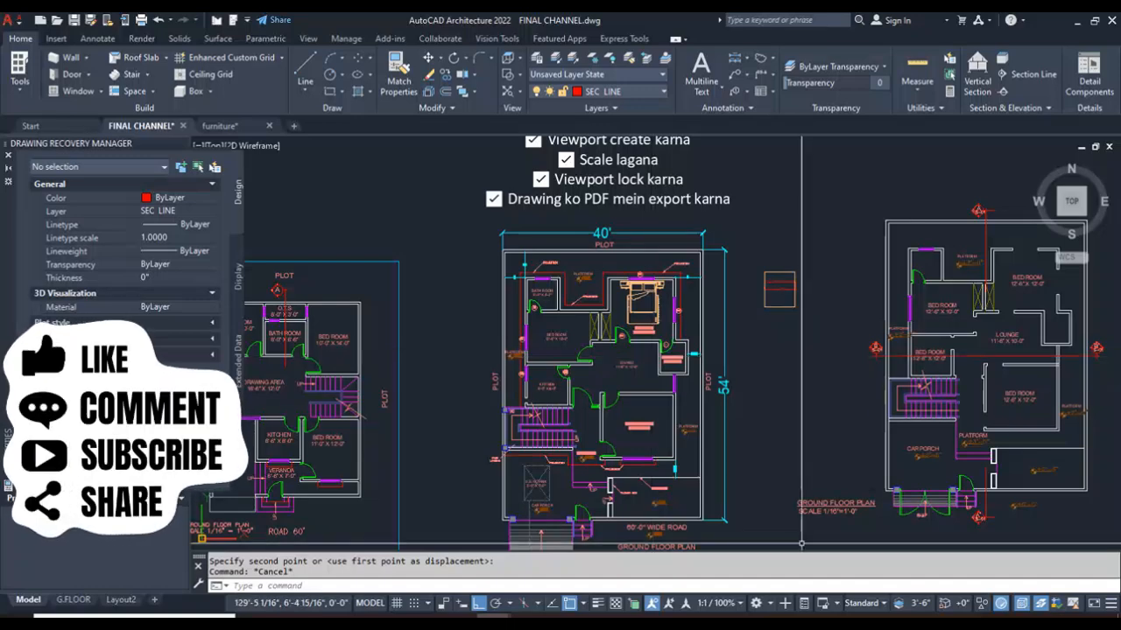
pyautogui.scroll(-2, 653, 290)
pyautogui.scroll(2, 653, 290)
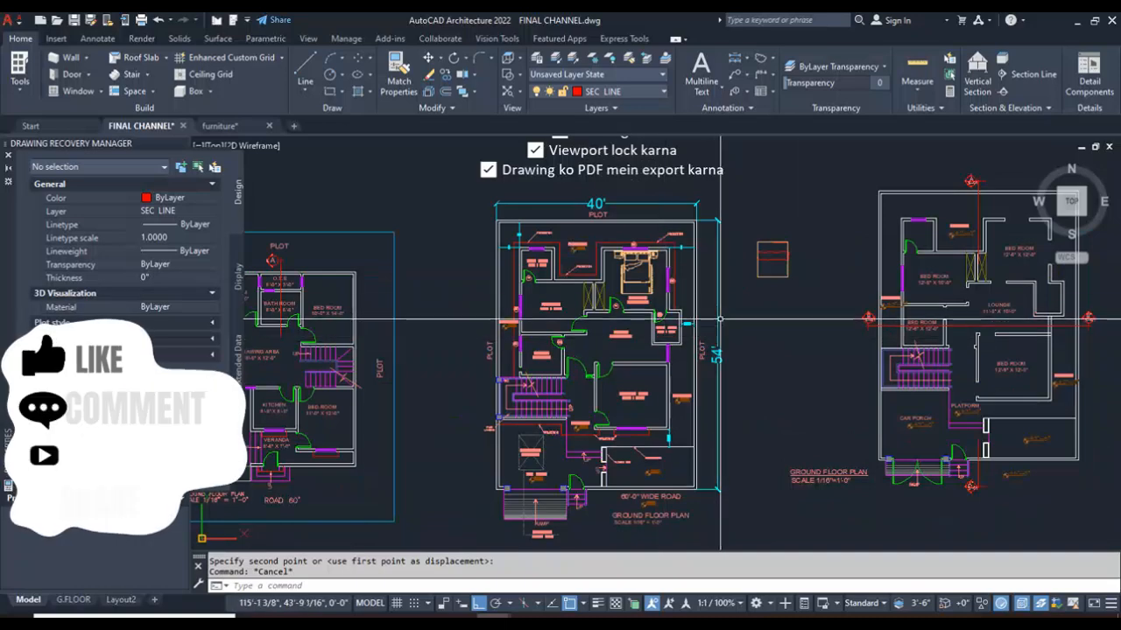
pyautogui.scroll(2, 714, 295)
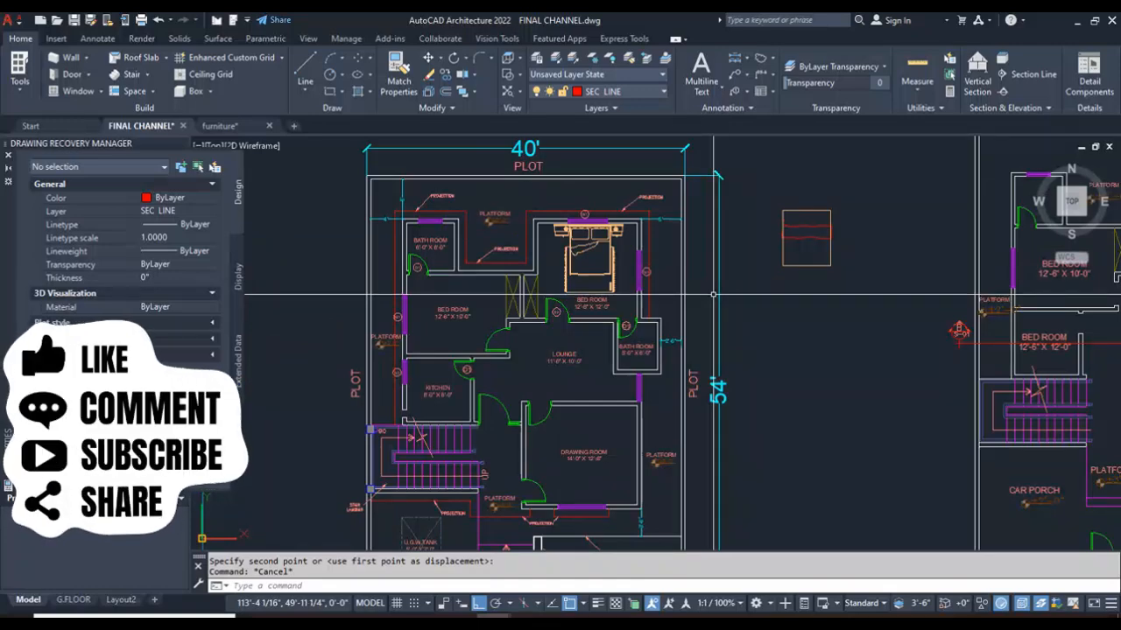
pyautogui.scroll(-2, 713, 295)
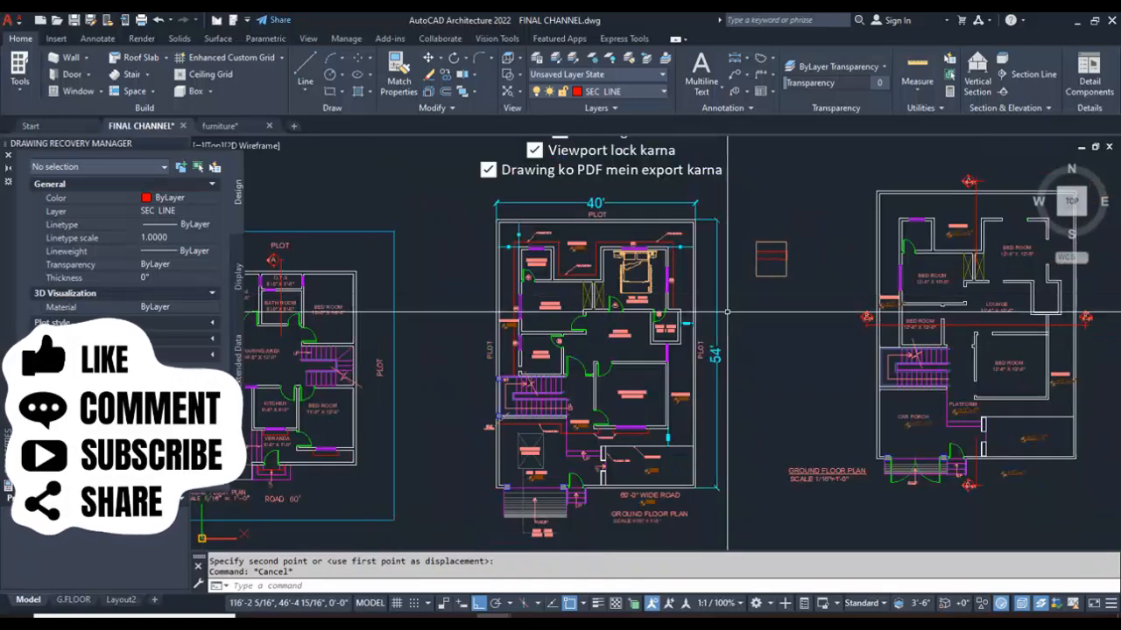